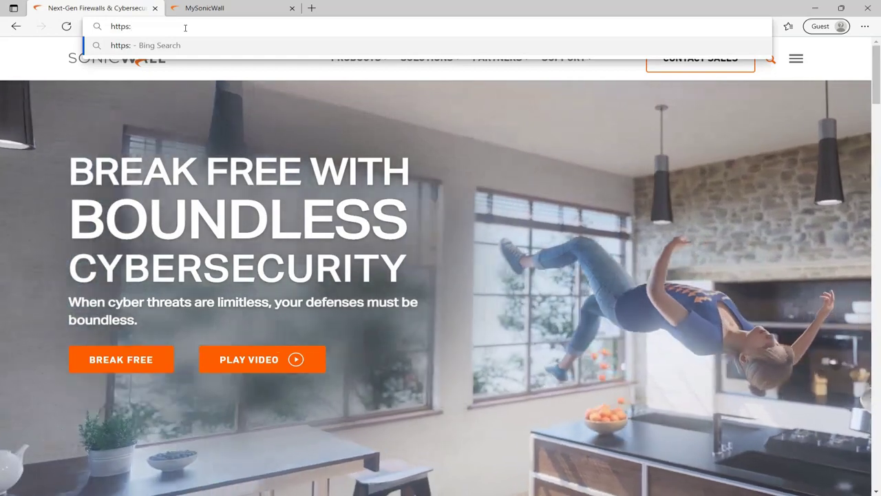
{"action": "type", "text": "//"}
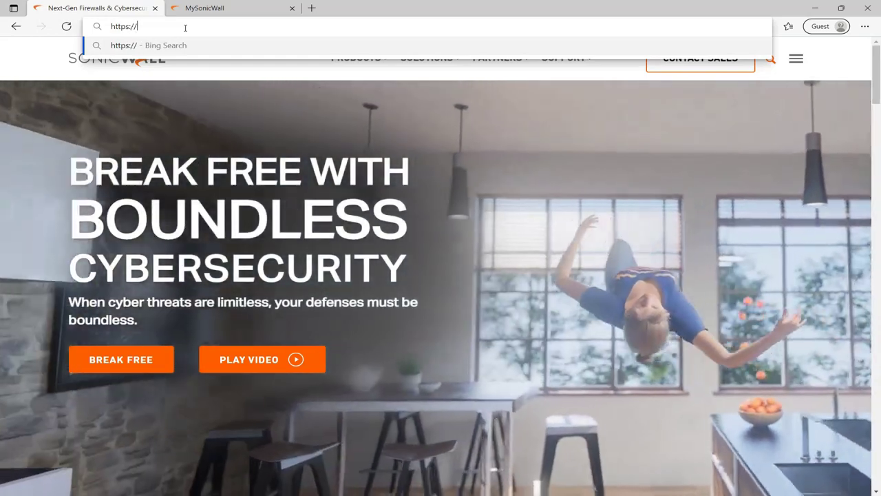
{"action": "type", "text": "192"}
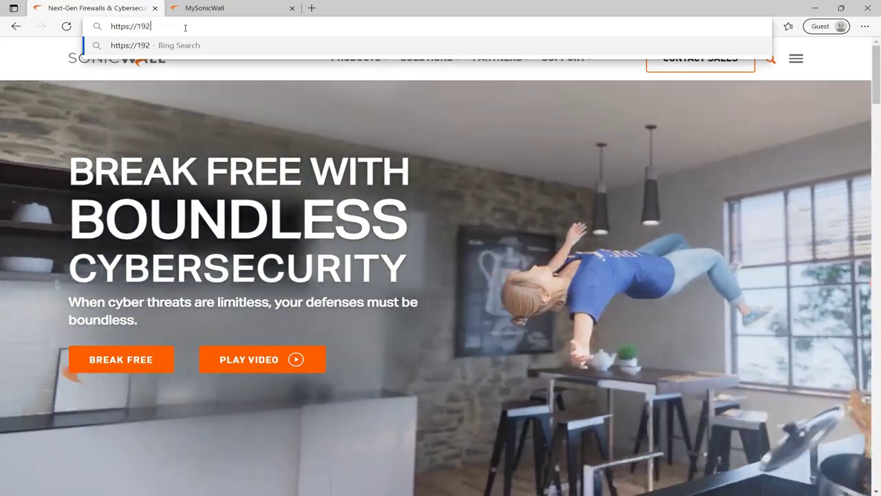
{"action": "type", "text": ".168.1.2"}
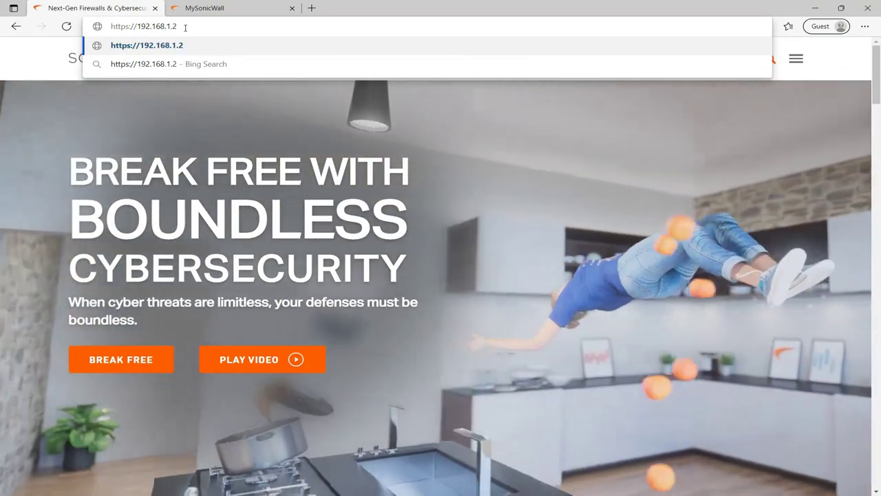
{"action": "type", "text": ":"}
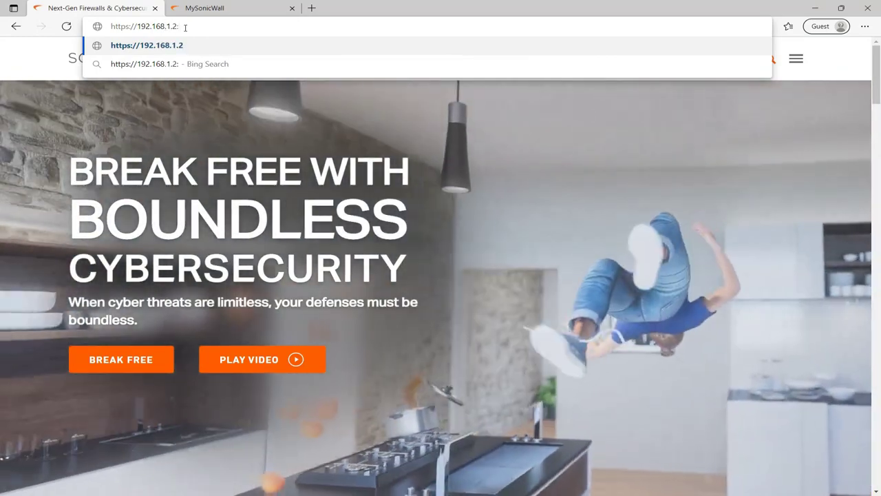
{"action": "type", "text": "84"}
{"action": "type", "text": "43"}
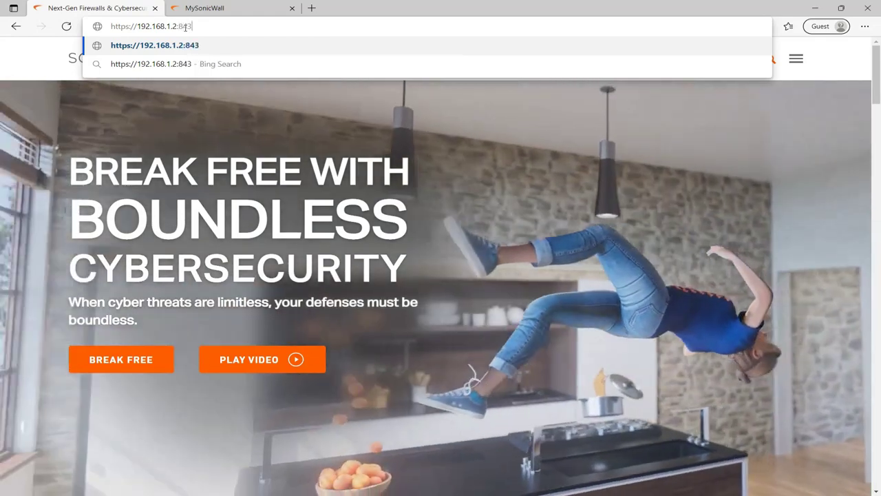
{"action": "key", "text": "Return"}
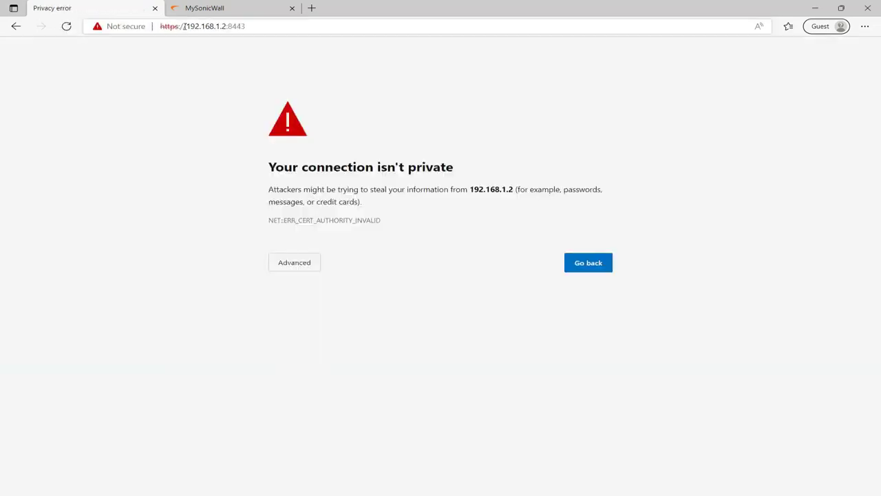
{"action": "left_click", "coordinate": [301, 260]}
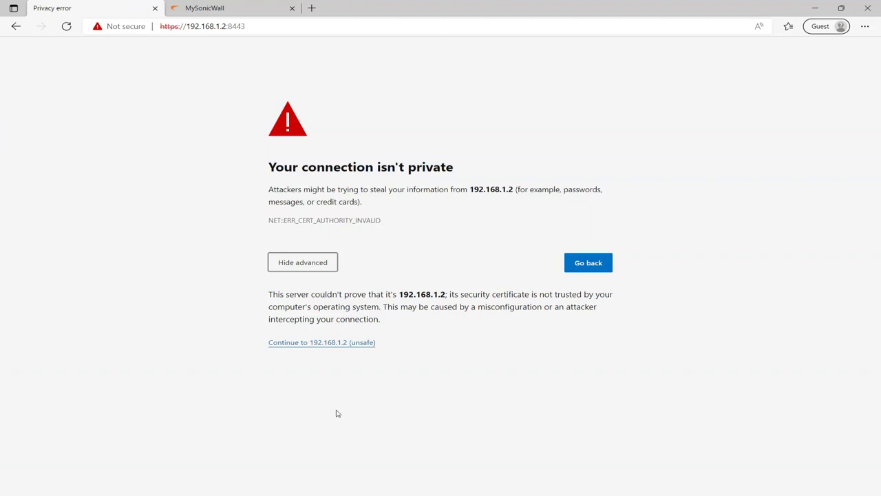
{"action": "left_click", "coordinate": [337, 342]}
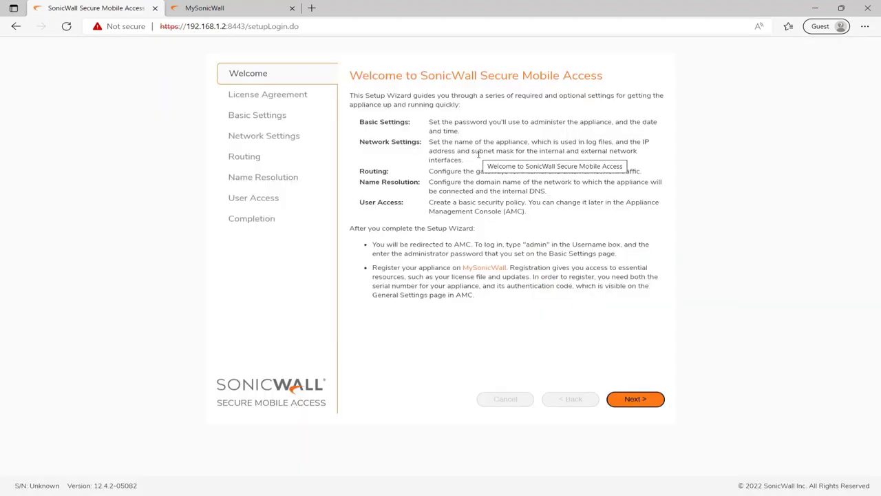
Accept the SonicWall license agreement in the setup wizard.
{"action": "left_click", "coordinate": [642, 400]}
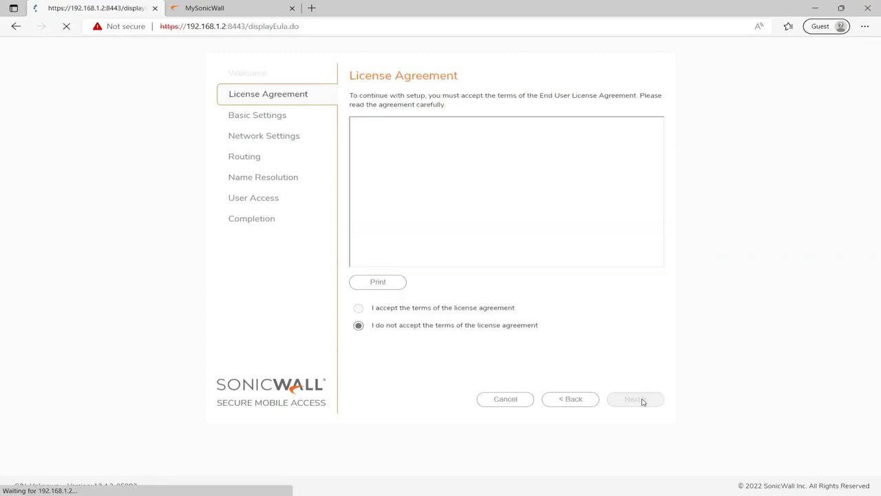
{"action": "left_click", "coordinate": [482, 309]}
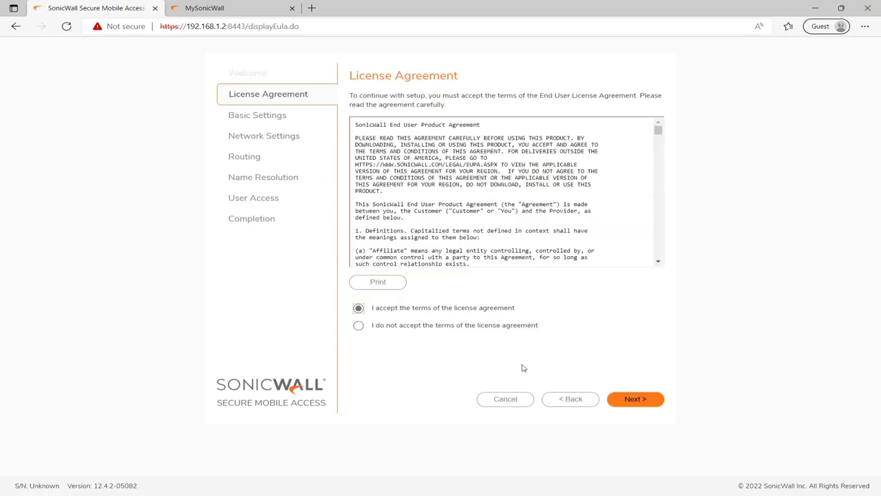
{"action": "left_click", "coordinate": [620, 399]}
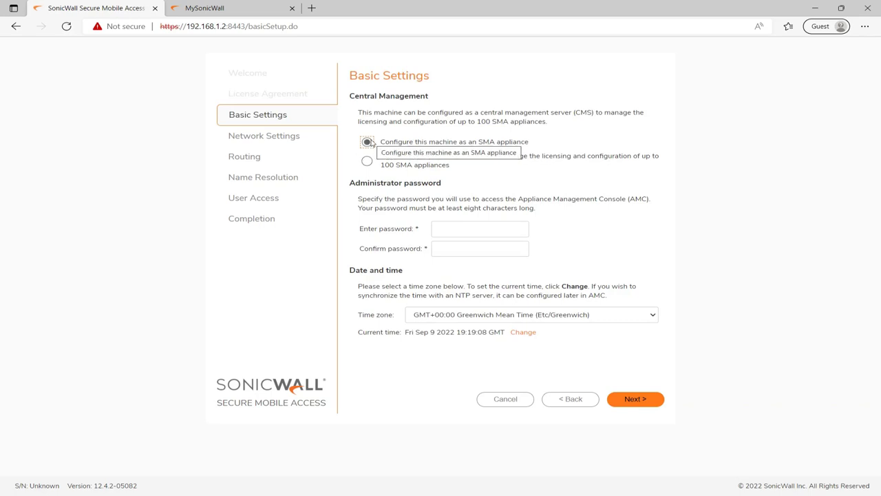
Enter and confirm the administrator password and set the time zone to US/Eastern.
{"action": "left_click", "coordinate": [508, 234]}
{"action": "type", "text": "••••••••••"}
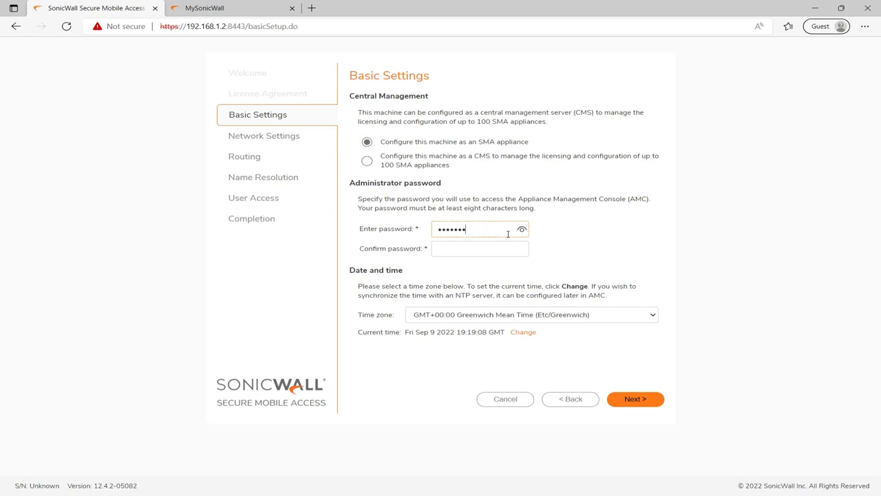
{"action": "key", "text": "Tab"}
{"action": "type", "text": "••••••••••"}
{"action": "left_click", "coordinate": [515, 314]}
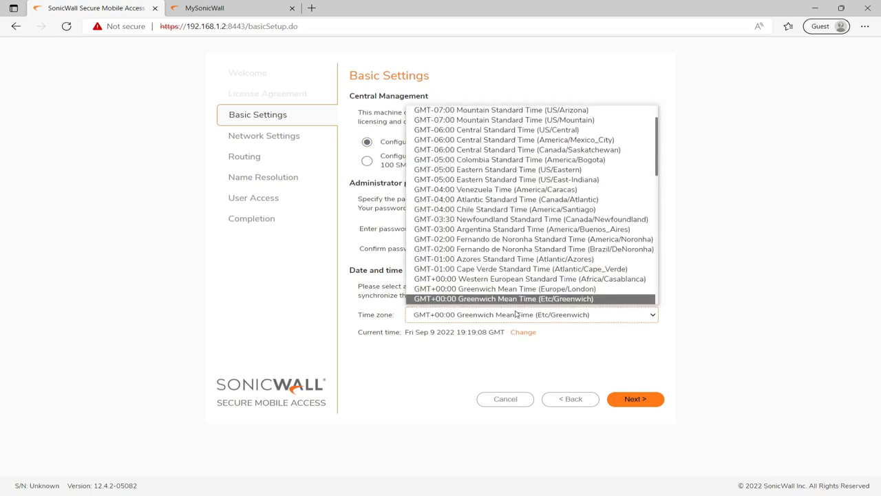
{"action": "left_click", "coordinate": [506, 170]}
{"action": "left_click", "coordinate": [628, 399]}
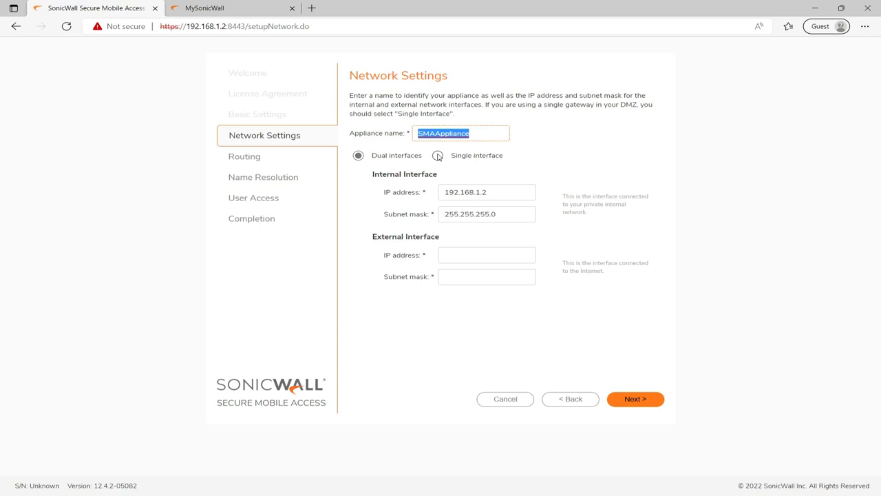
Choose a single network interface and keep the default routing gateway.
{"action": "left_click", "coordinate": [438, 155]}
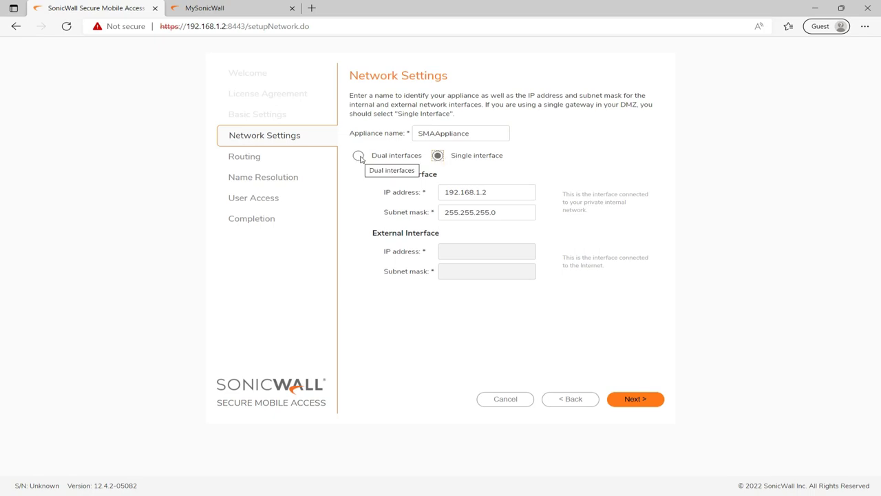
{"action": "left_click", "coordinate": [643, 399]}
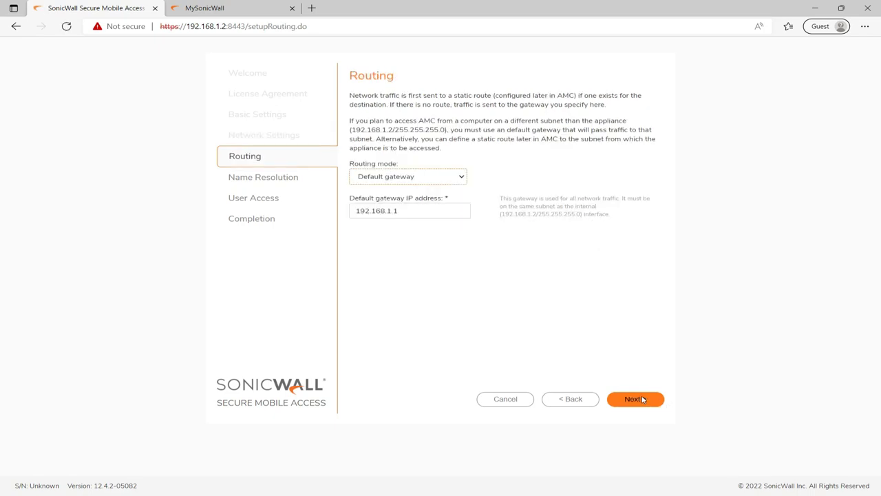
{"action": "left_click", "coordinate": [635, 399]}
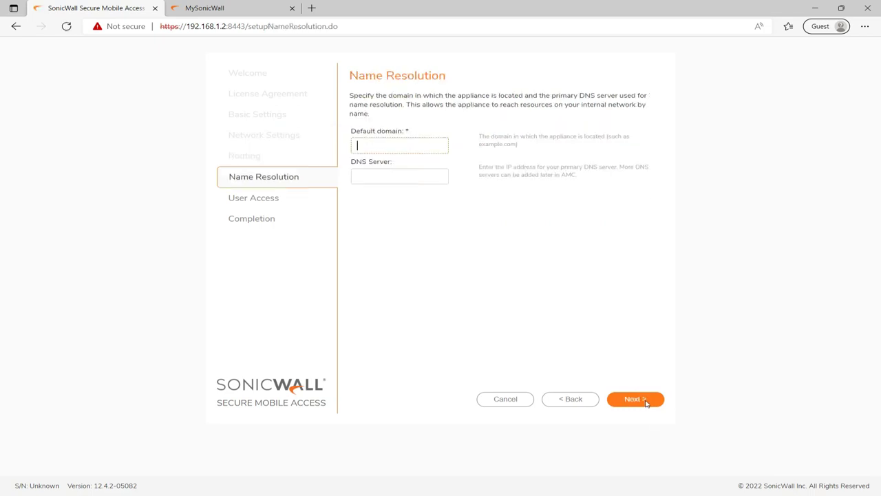
Set the default domain to timhansen.ca and the DNS server to 8.8.8.8.
{"action": "type", "text": "timhansen.ca"}
{"action": "key", "text": "Tab"}
{"action": "type", "text": "8.8.8.8"}
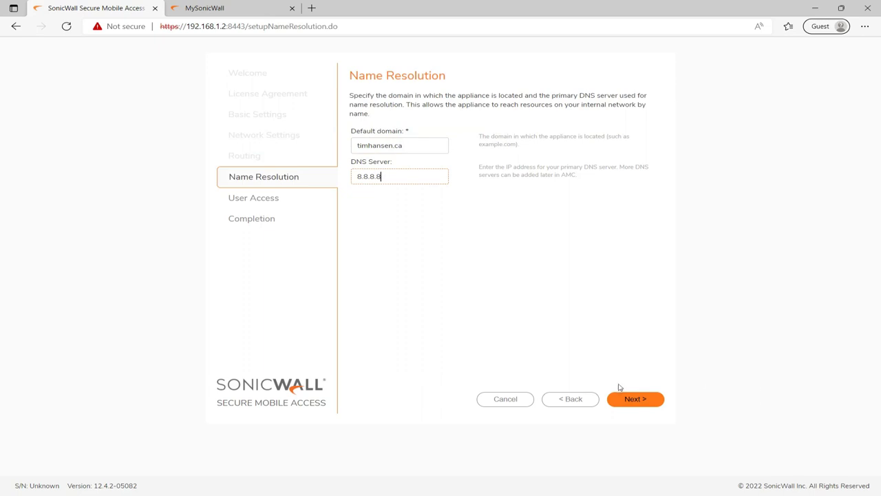
{"action": "left_click", "coordinate": [633, 404]}
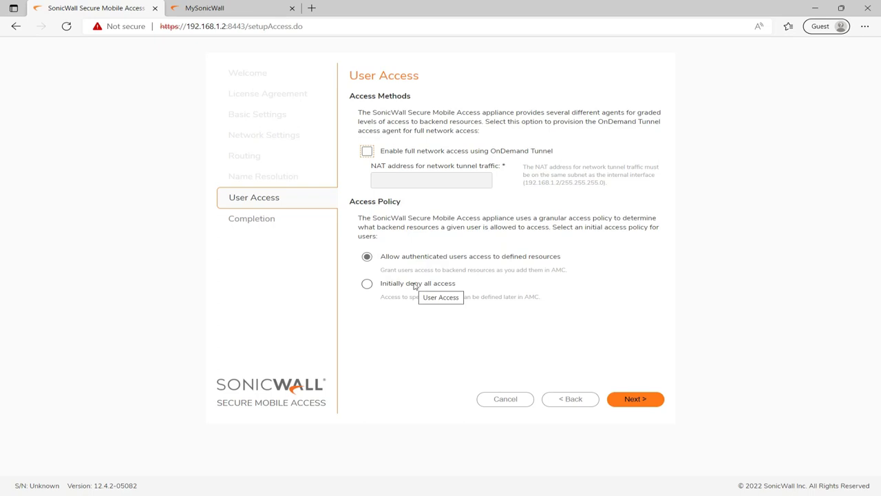
Choose Initially deny all access and apply the wizard's settings.
{"action": "left_click", "coordinate": [419, 288]}
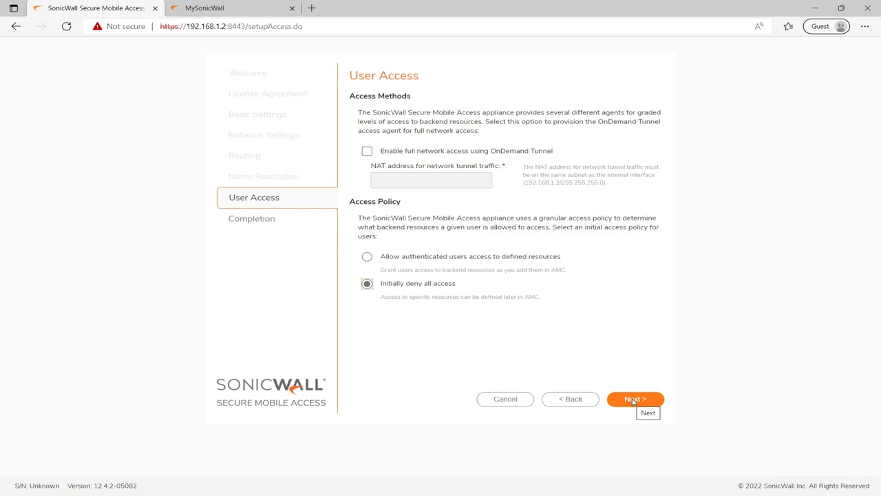
{"action": "left_click", "coordinate": [634, 399]}
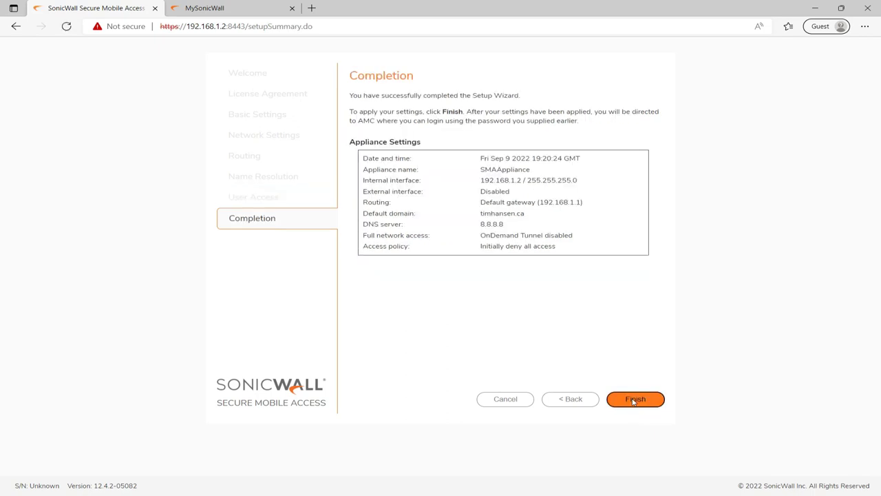
{"action": "left_click", "coordinate": [634, 400]}
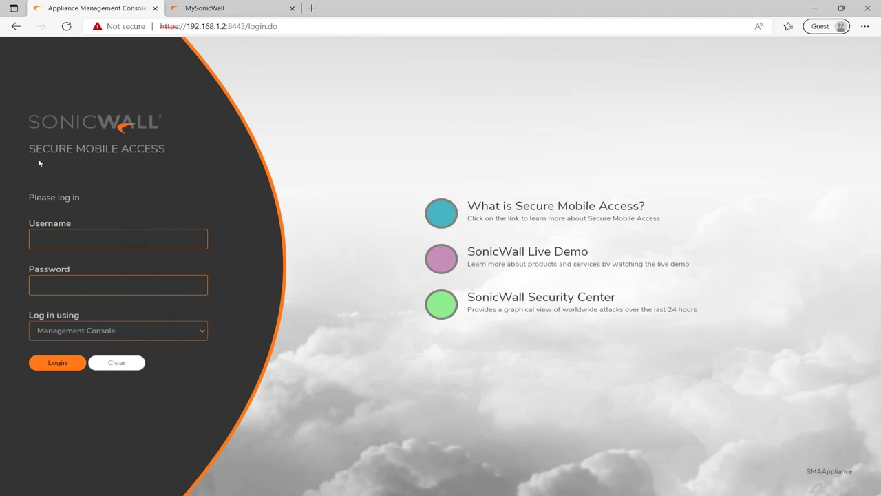
Log in to the management console as admin, then switch to the MySonicWall products tab.
{"action": "left_click", "coordinate": [66, 237]}
{"action": "type", "text": "admin"}
{"action": "key", "text": "Tab"}
{"action": "key", "text": "Return"}
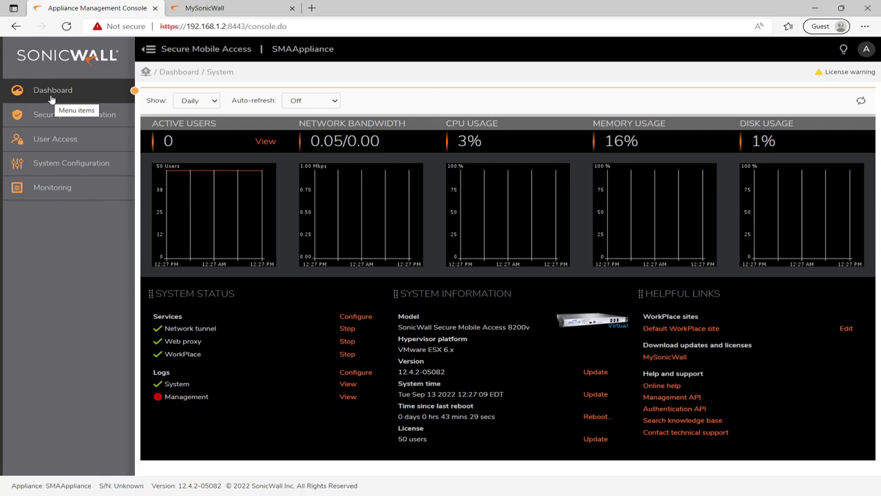
{"action": "left_click", "coordinate": [219, 8]}
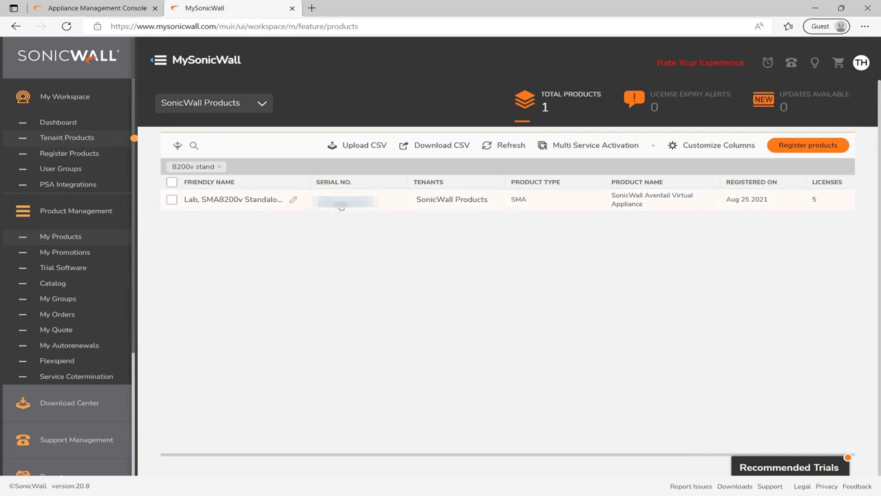
Download the SMA8200v keyset via Licenses > Manual Upgrade, then return to the console.
{"action": "left_click", "coordinate": [340, 205]}
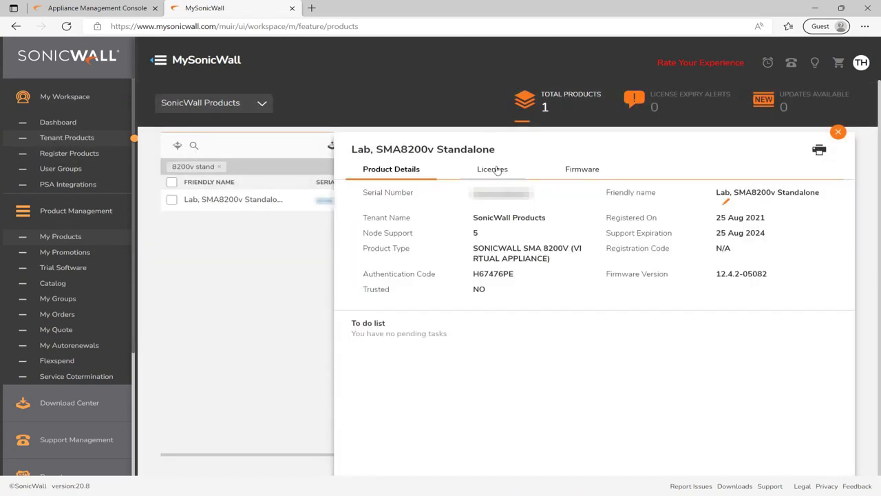
{"action": "left_click", "coordinate": [494, 170]}
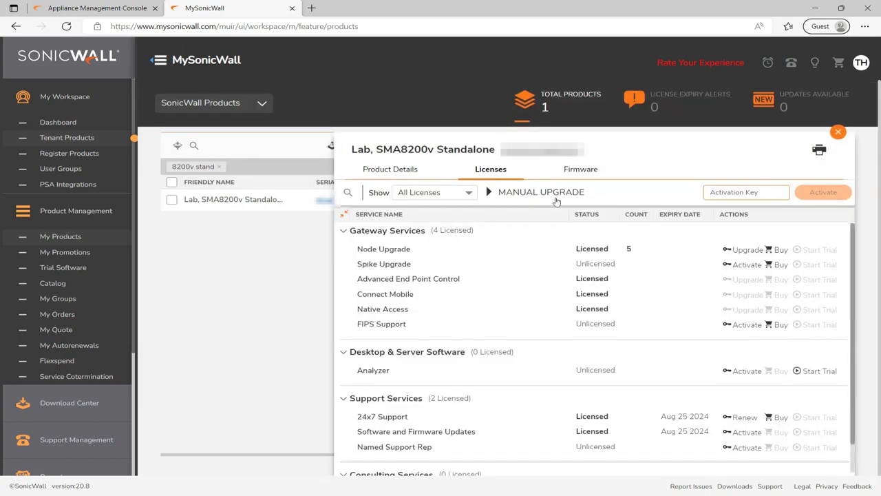
{"action": "left_click", "coordinate": [551, 195]}
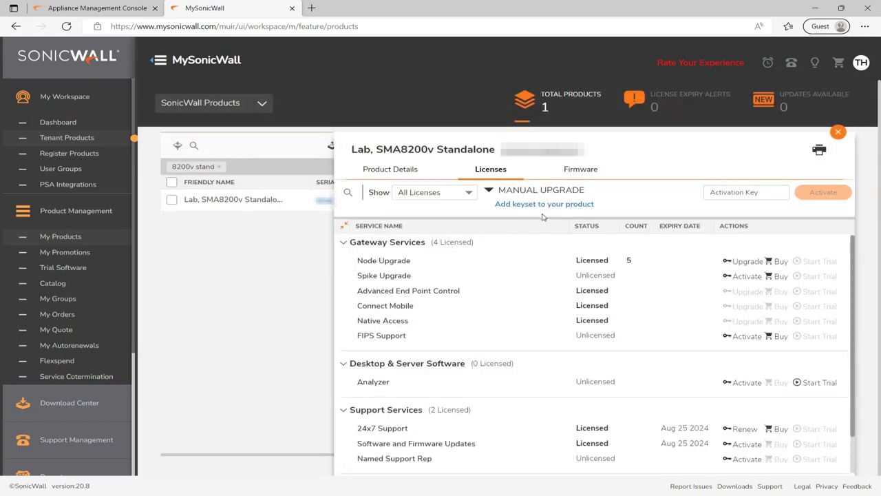
{"action": "left_click", "coordinate": [544, 205]}
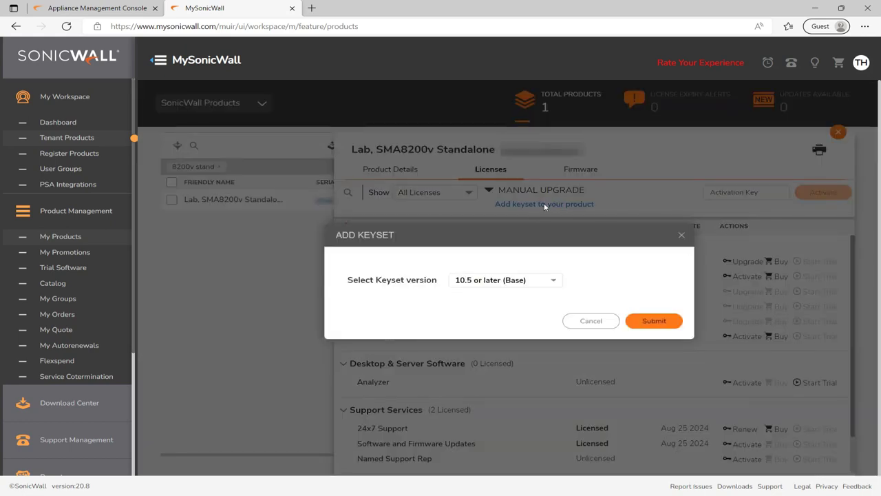
{"action": "left_click", "coordinate": [654, 321]}
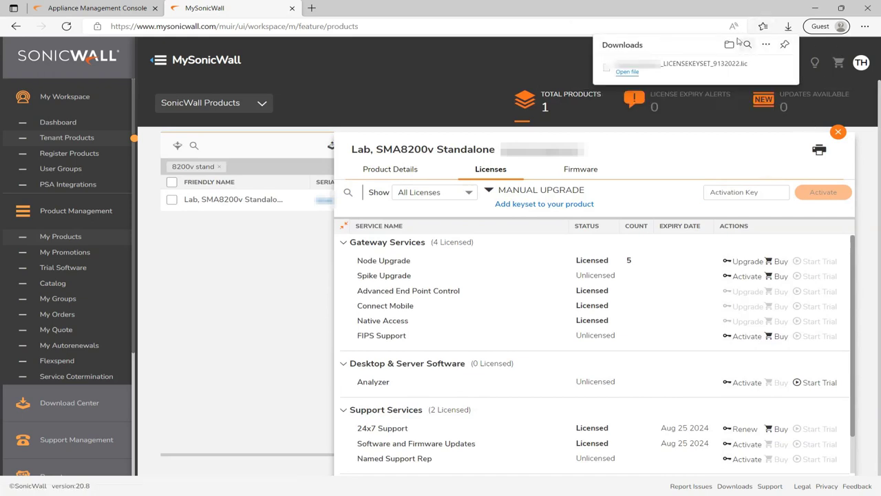
{"action": "left_click", "coordinate": [109, 5]}
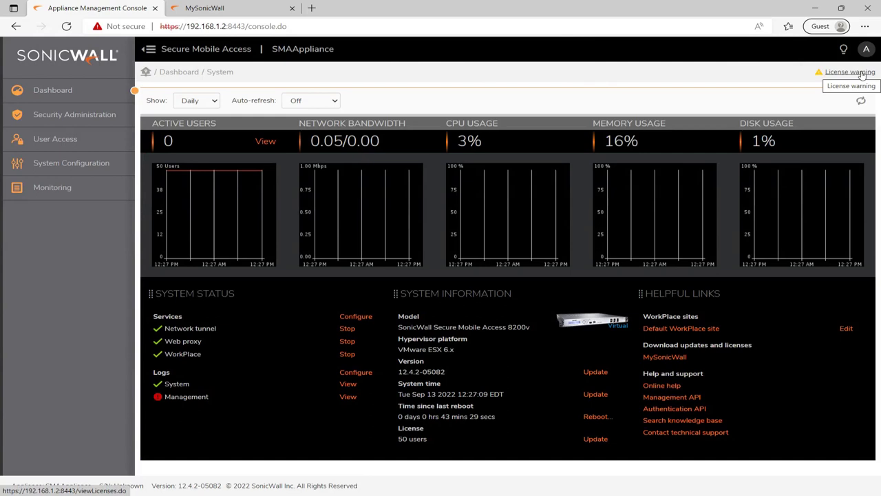
Import the downloaded .lic license file from the Downloads folder and upload it.
{"action": "left_click", "coordinate": [849, 71]}
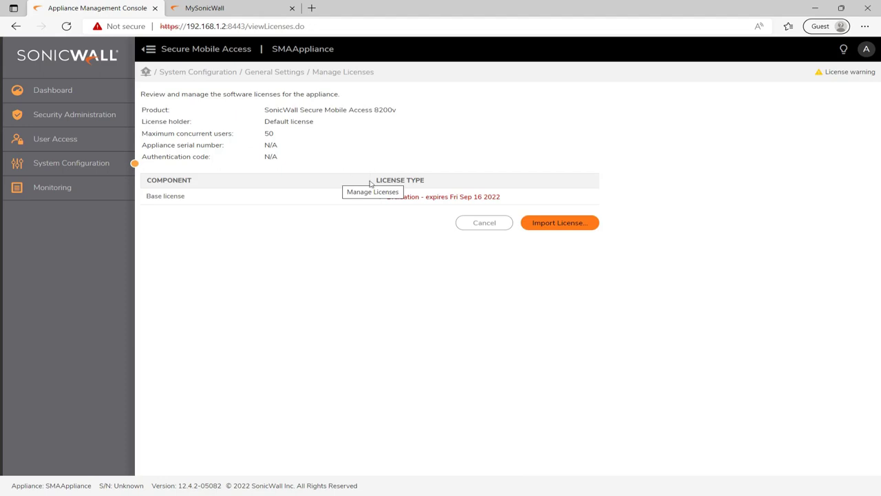
{"action": "left_click", "coordinate": [560, 227]}
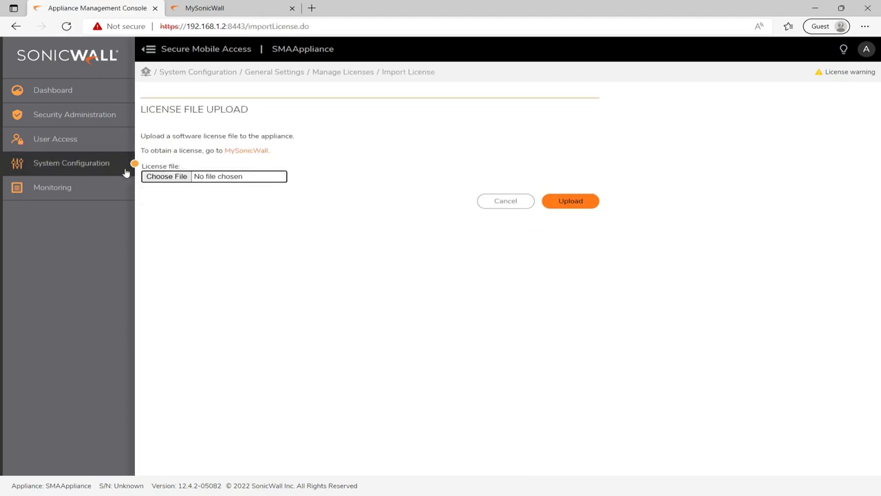
{"action": "left_click", "coordinate": [166, 176]}
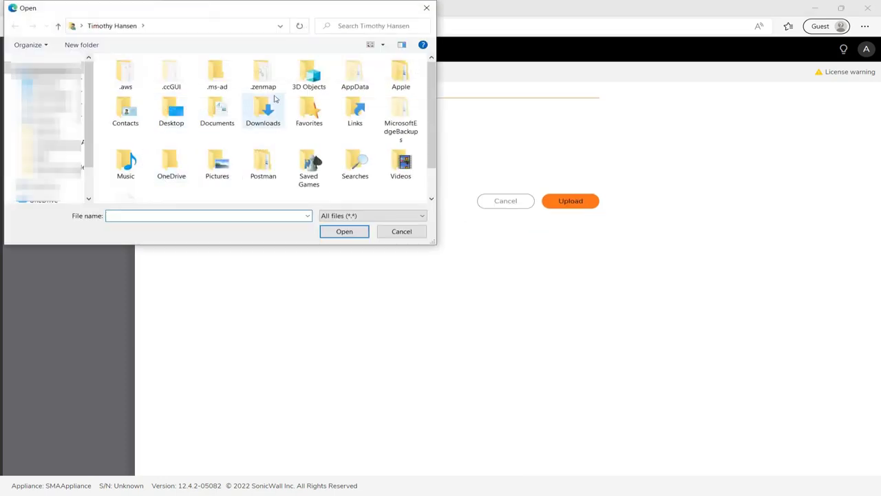
{"action": "double_click", "coordinate": [264, 117]}
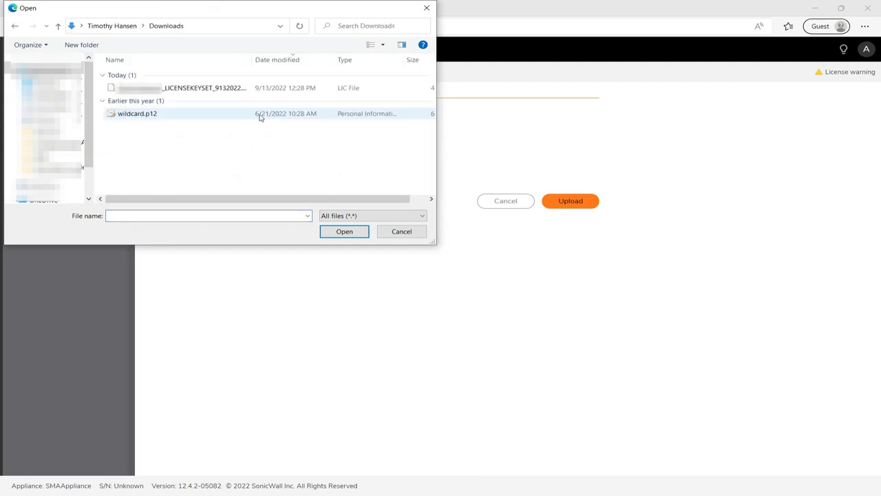
{"action": "double_click", "coordinate": [239, 88]}
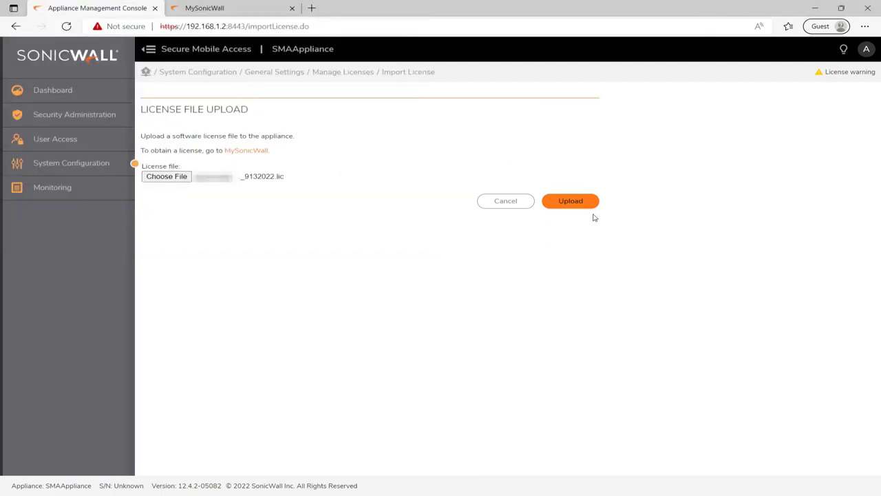
{"action": "left_click", "coordinate": [572, 203]}
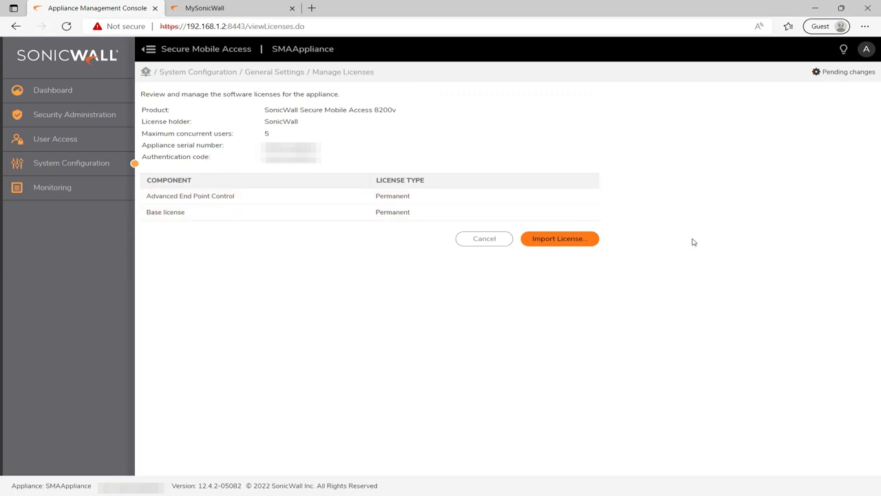
Apply the pending license changes now and close the success message.
{"action": "left_click", "coordinate": [849, 73]}
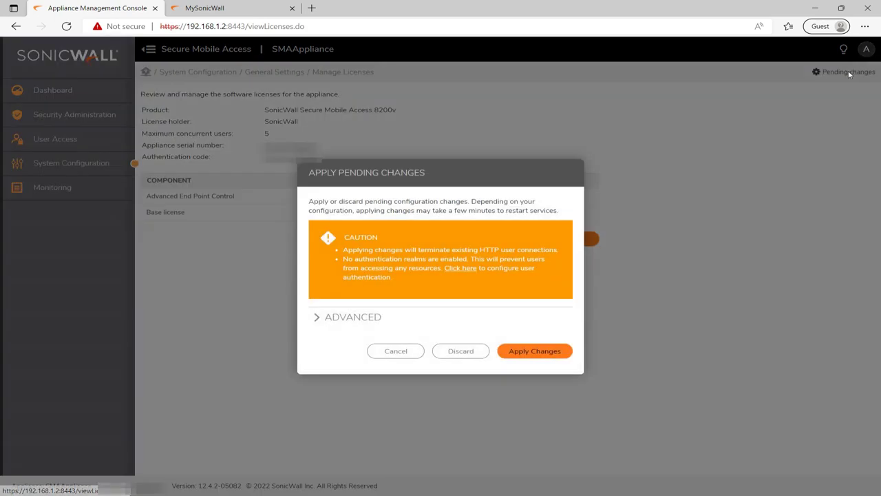
{"action": "left_click", "coordinate": [318, 317]}
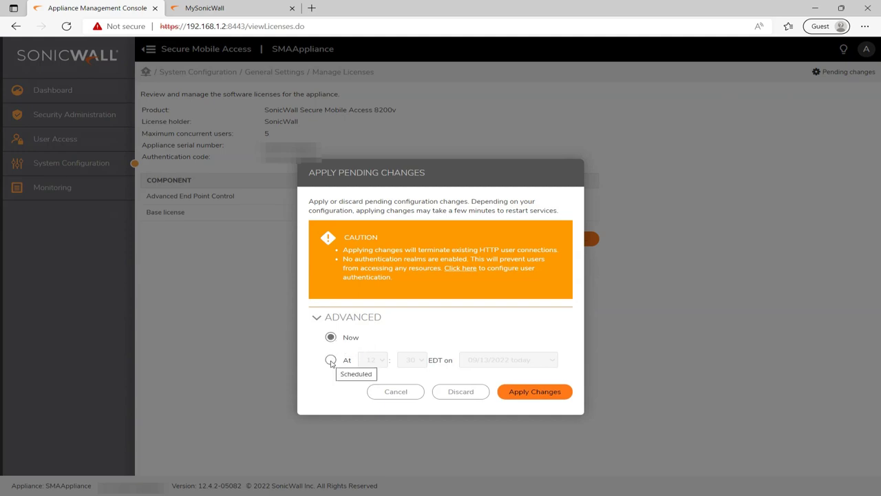
{"action": "left_click", "coordinate": [545, 392]}
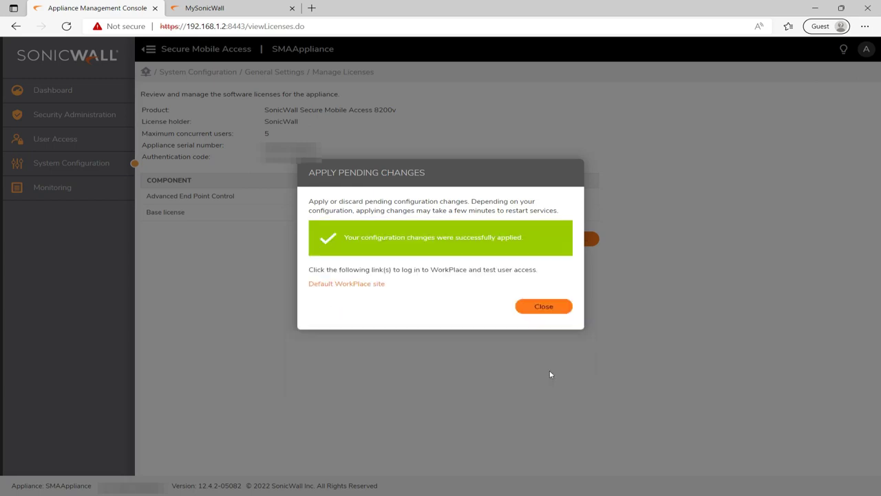
{"action": "left_click", "coordinate": [546, 306]}
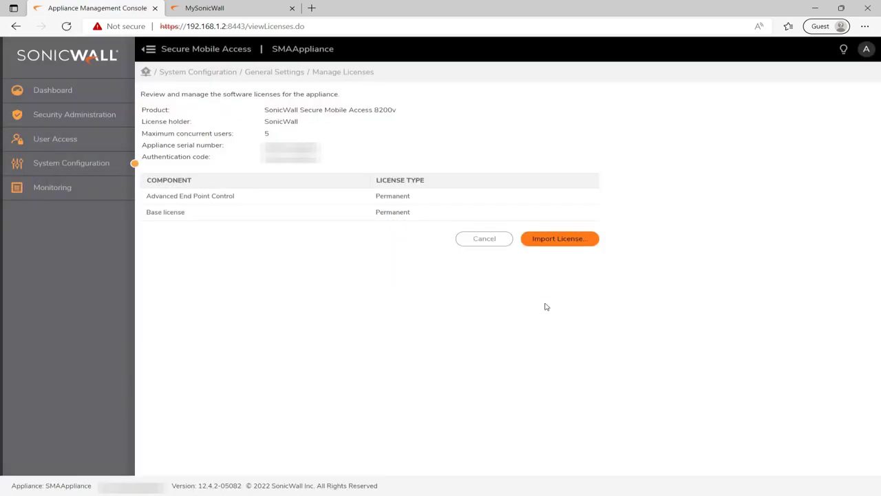
Go to System Configuration > SSL Settings and edit the SSL server certificates.
{"action": "left_click", "coordinate": [110, 166]}
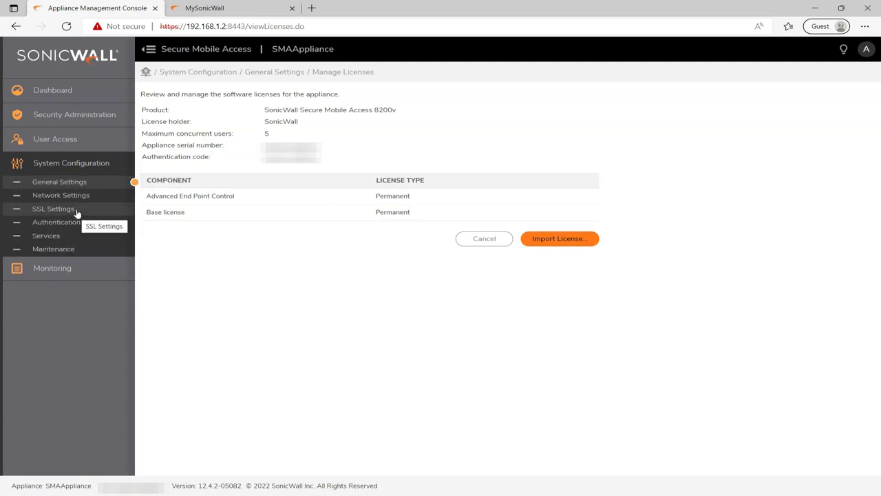
{"action": "left_click", "coordinate": [76, 211]}
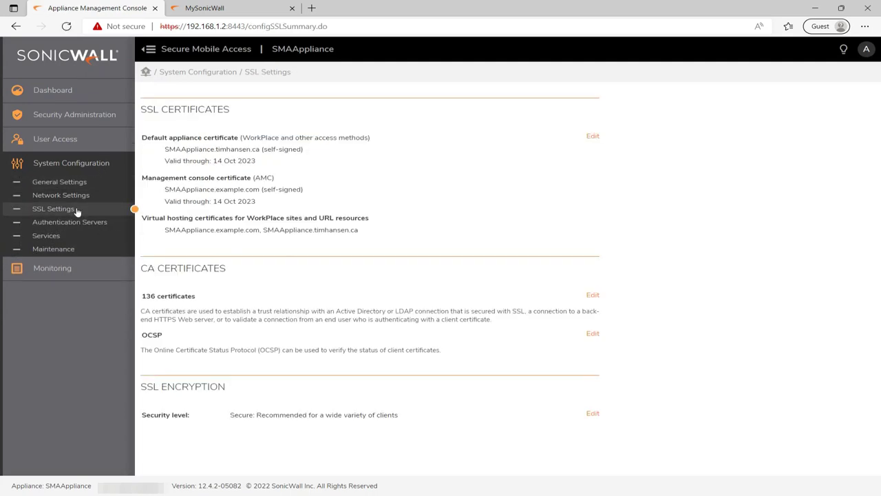
{"action": "left_click", "coordinate": [592, 137]}
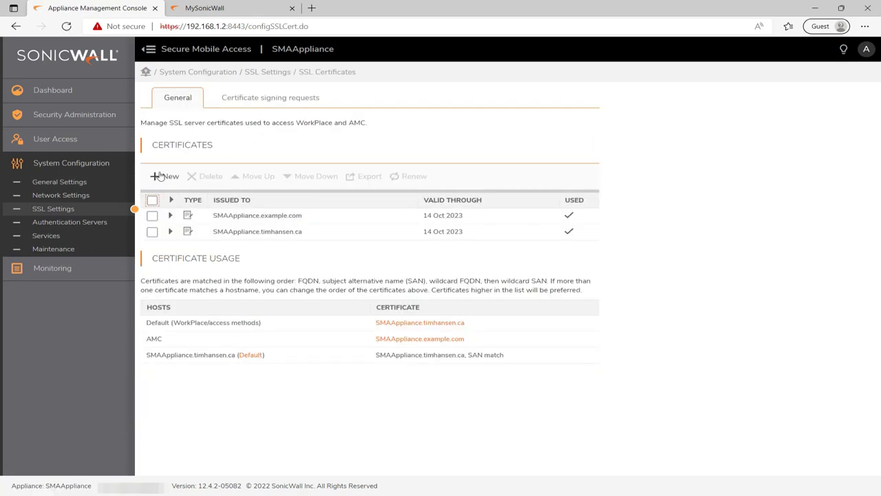
Import wildcard.p12 with its private key password as the default certificate.
{"action": "left_click", "coordinate": [157, 176]}
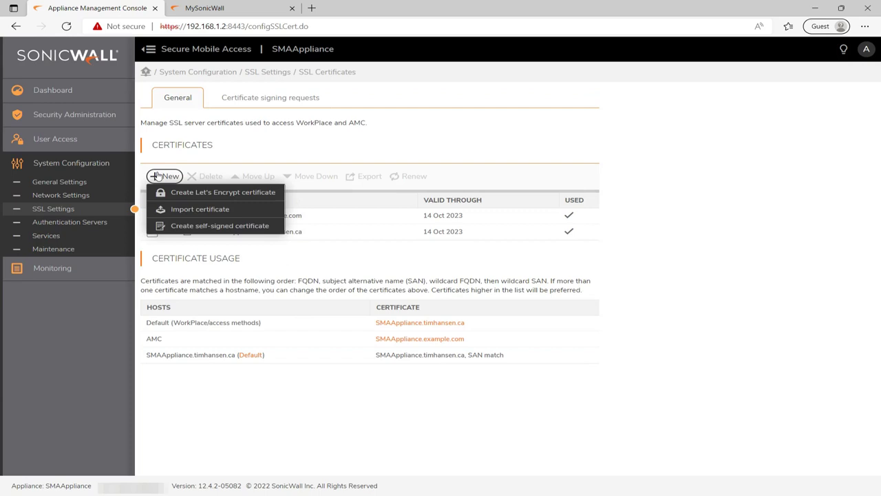
{"action": "left_click", "coordinate": [188, 211]}
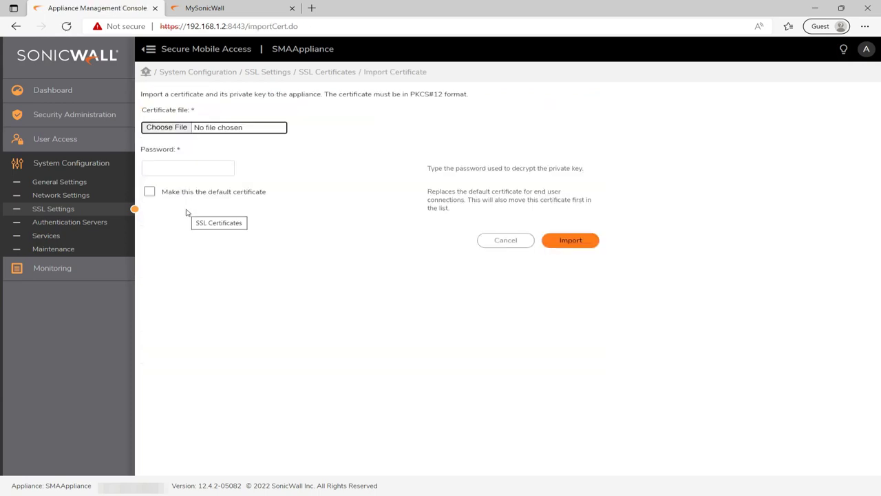
{"action": "left_click", "coordinate": [177, 130]}
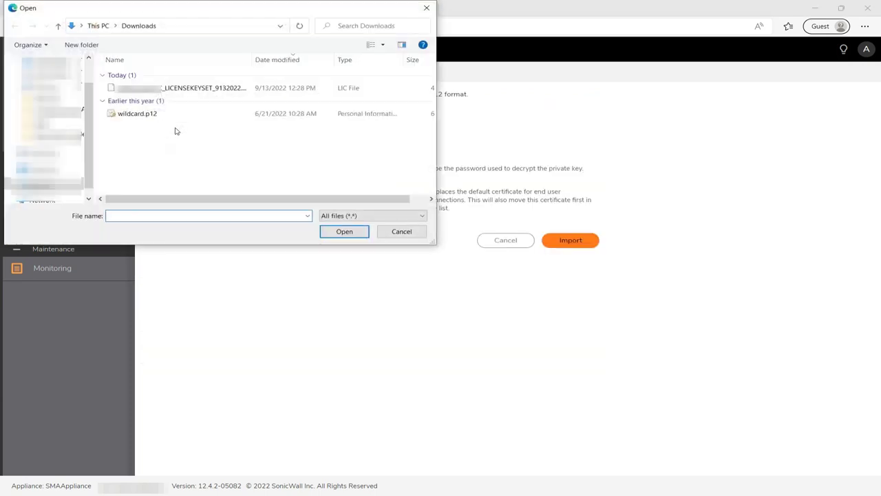
{"action": "left_click", "coordinate": [155, 114]}
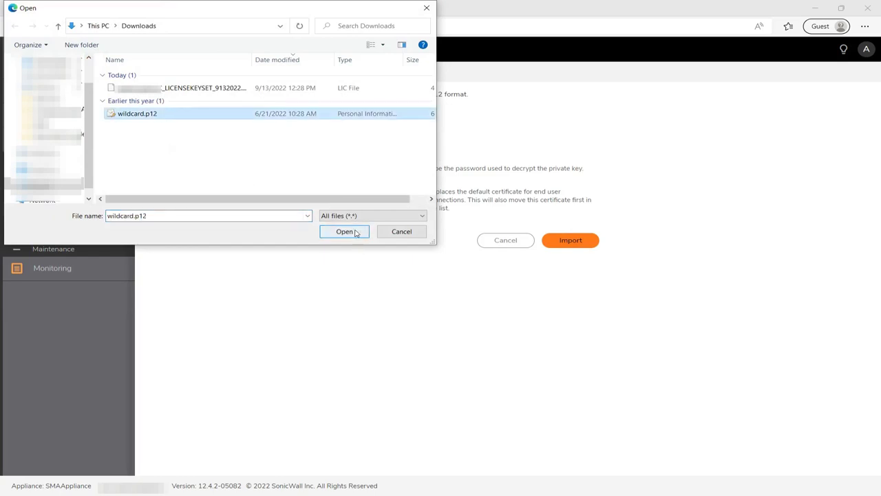
{"action": "left_click", "coordinate": [356, 232]}
{"action": "left_click", "coordinate": [209, 165]}
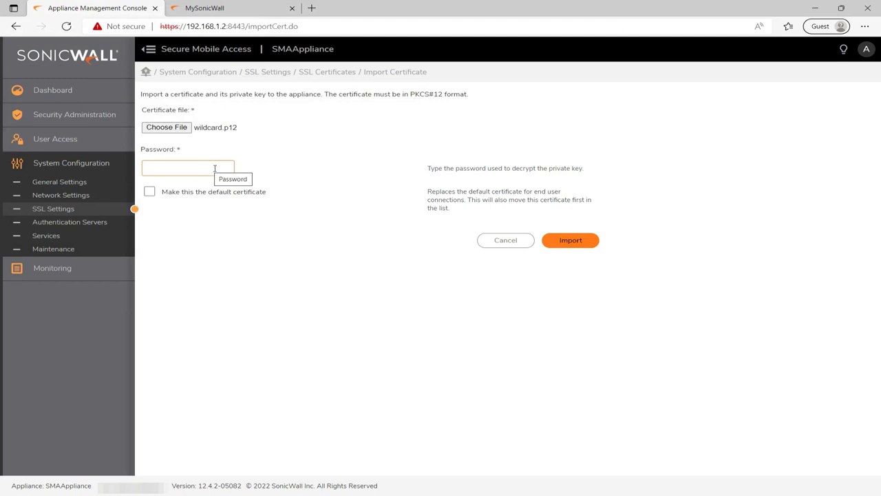
{"action": "left_click", "coordinate": [214, 169]}
{"action": "type", "text": "•••••••••••"}
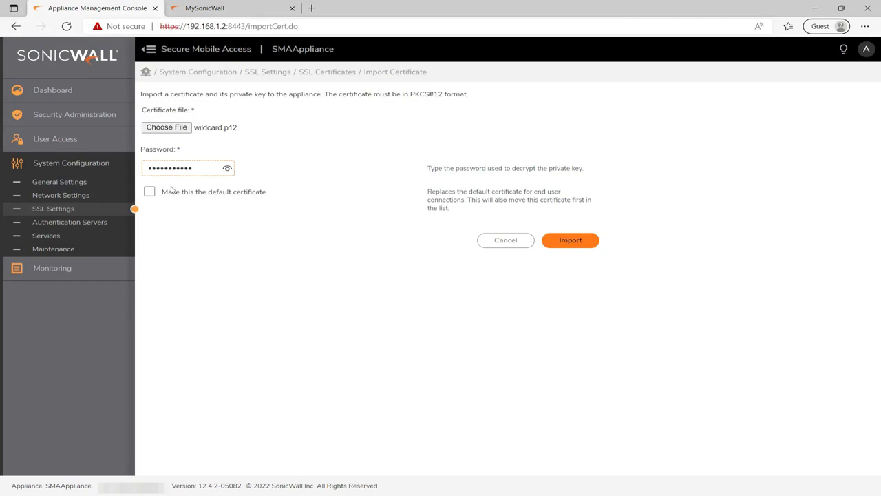
{"action": "left_click", "coordinate": [149, 191]}
{"action": "left_click", "coordinate": [581, 241]}
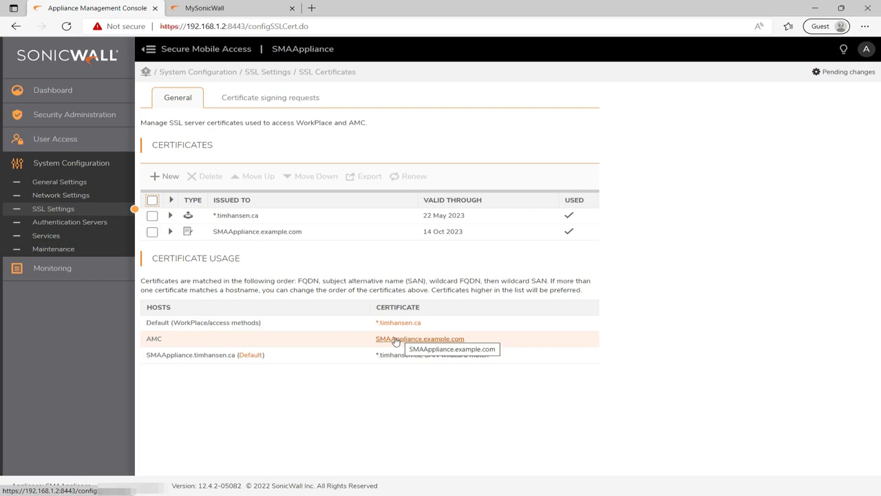
Switch the AMC host's certificate to *.timhansen.ca.
{"action": "left_click", "coordinate": [396, 340]}
{"action": "left_click", "coordinate": [400, 339]}
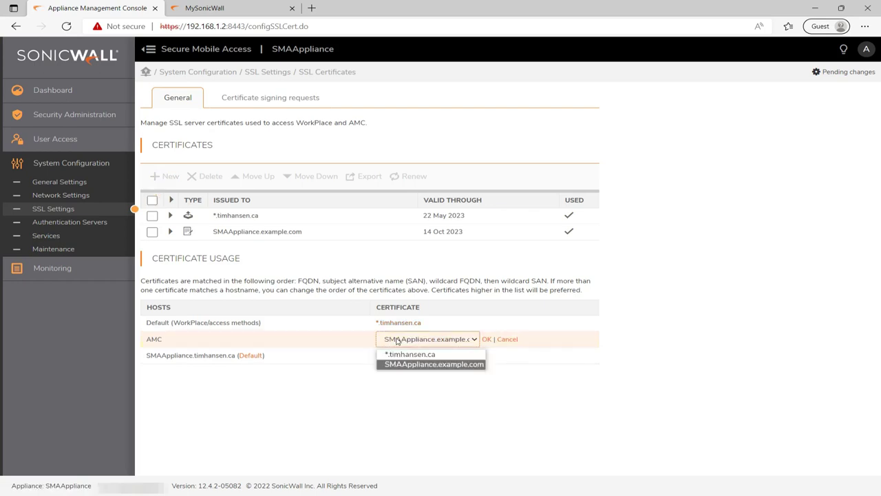
{"action": "left_click", "coordinate": [408, 355]}
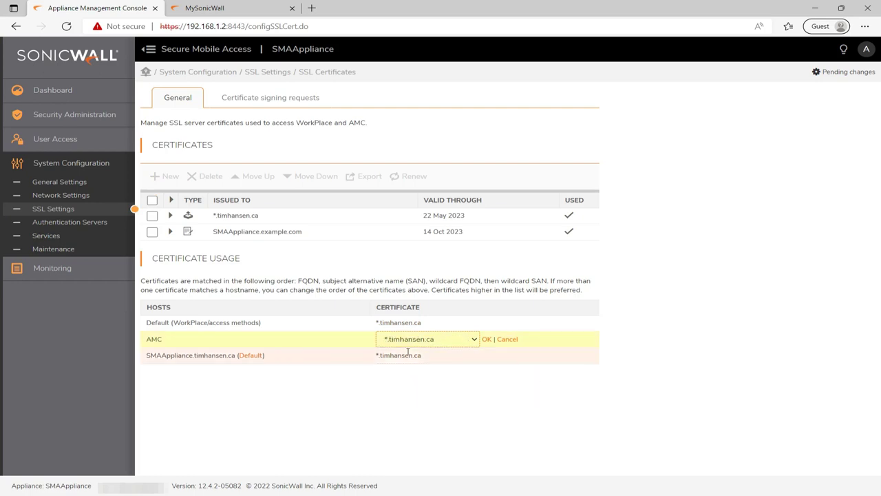
{"action": "left_click", "coordinate": [486, 339]}
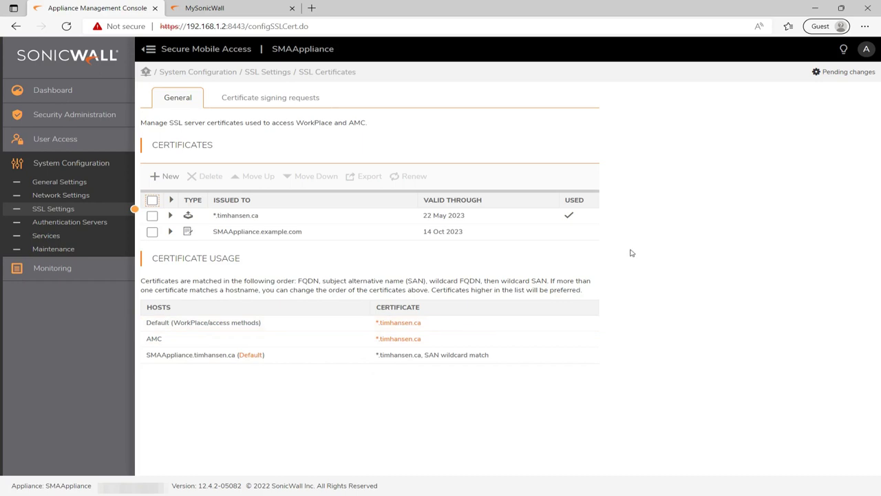
Apply the pending certificate changes and close the message.
{"action": "left_click", "coordinate": [823, 72]}
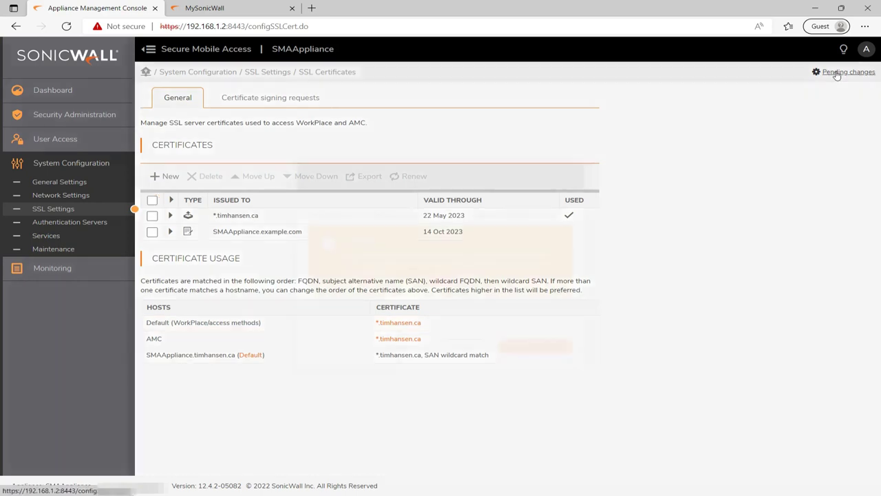
{"action": "left_click", "coordinate": [558, 346]}
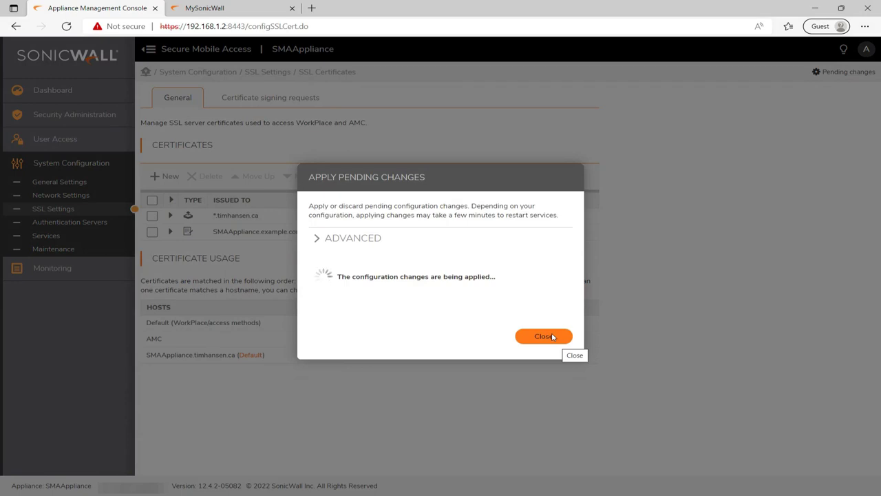
{"action": "left_click", "coordinate": [550, 313]}
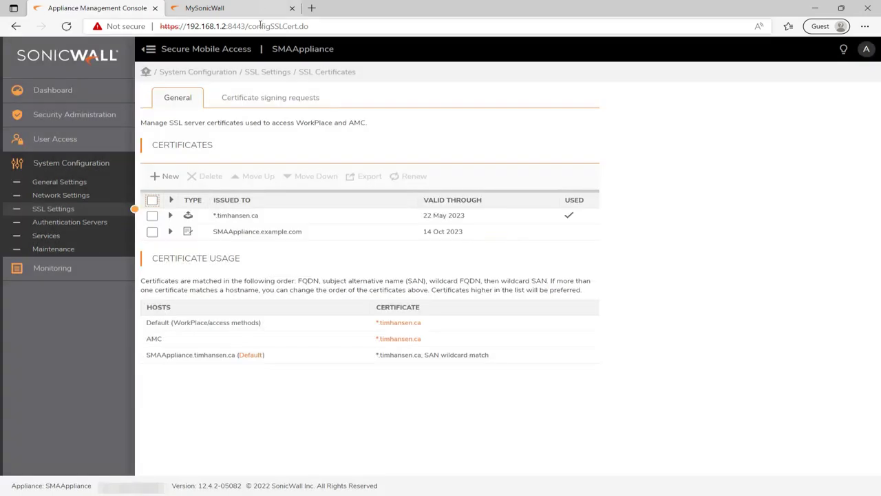
{"action": "left_click", "coordinate": [260, 24]}
{"action": "type", "text": "https:"}
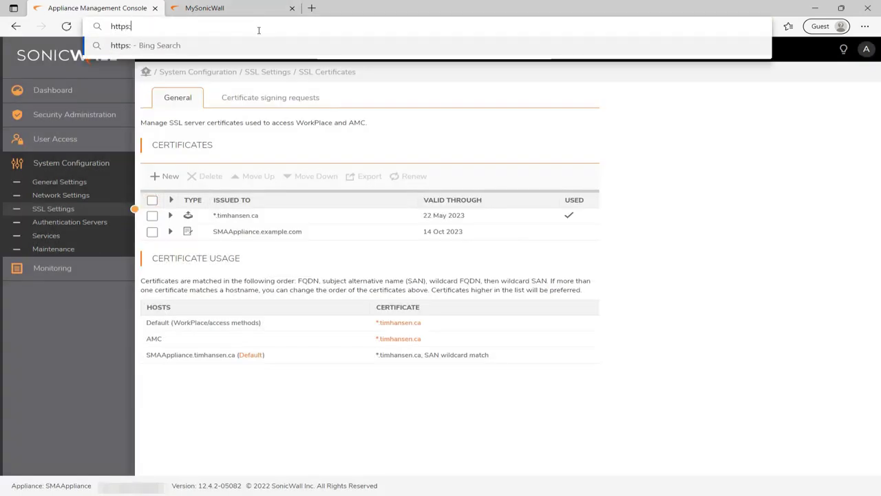
{"action": "type", "text": "//smaappliance.timhan"}
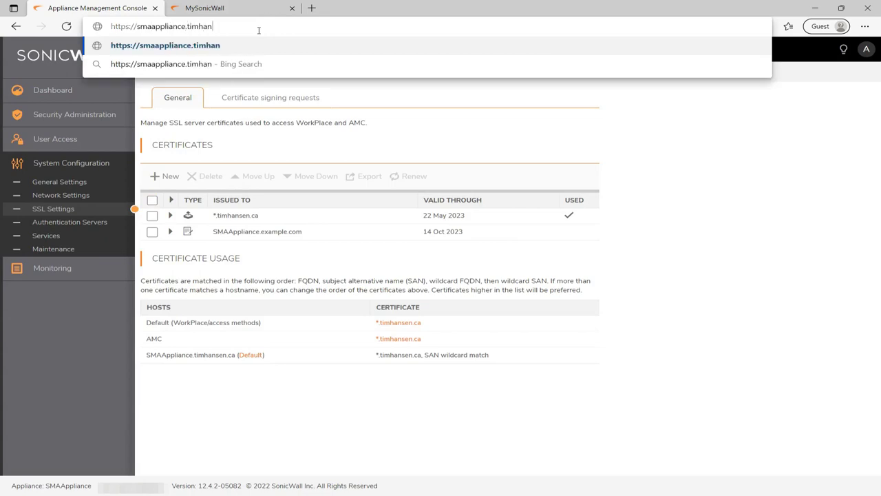
{"action": "type", "text": "sen.ca:8443"}
{"action": "key", "text": "Return"}
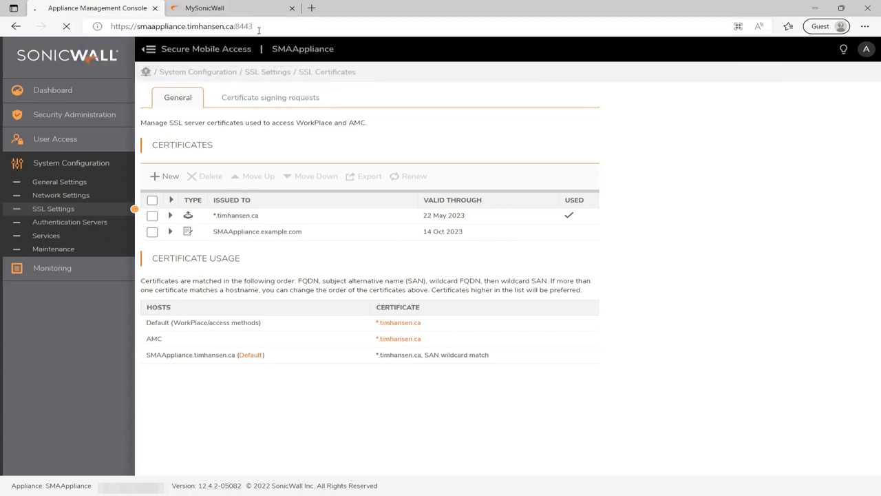
{"action": "left_click", "coordinate": [97, 26]}
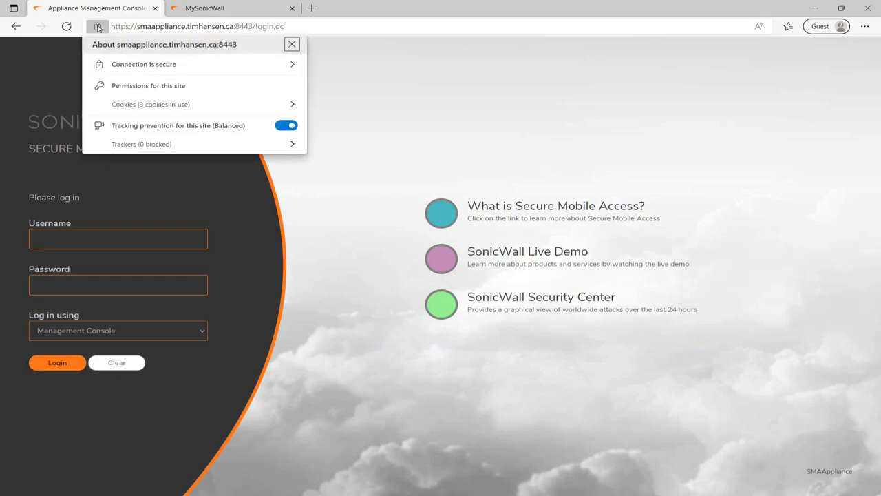
Log in as admin with the administrator password.
{"action": "left_click", "coordinate": [84, 242]}
{"action": "type", "text": "admin"}
{"action": "key", "text": "Tab"}
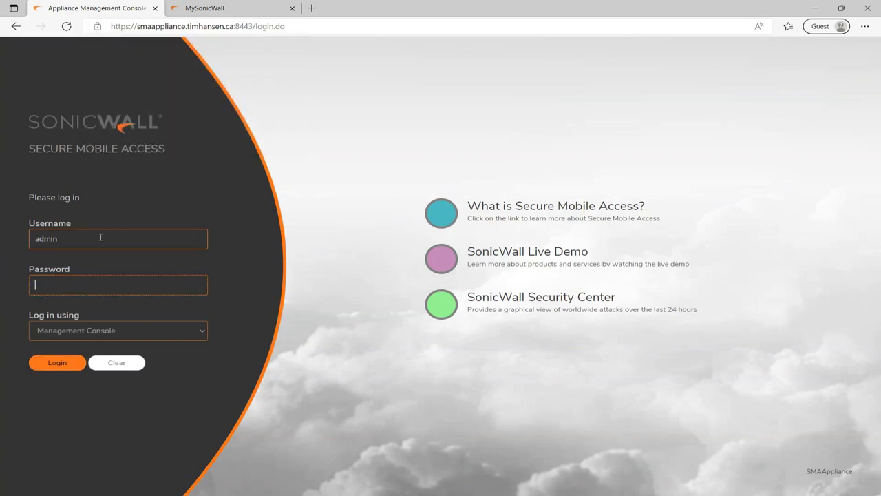
{"action": "type", "text": "***********"}
{"action": "key", "text": "Return"}
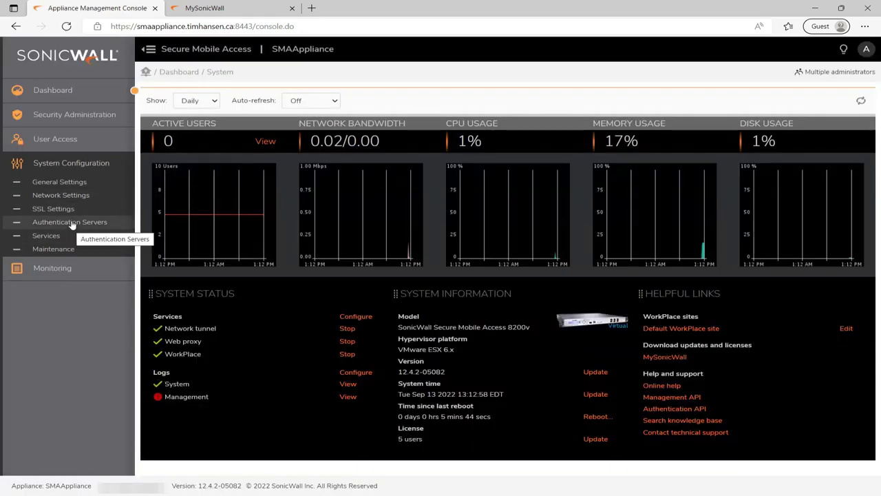
Go to User Access > Realms, where no realm exists yet.
{"action": "left_click", "coordinate": [98, 227]}
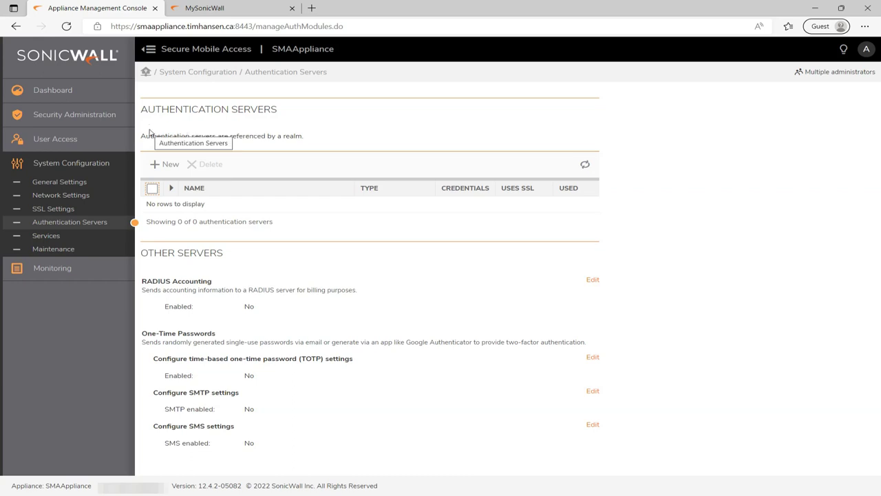
{"action": "left_click", "coordinate": [97, 144]}
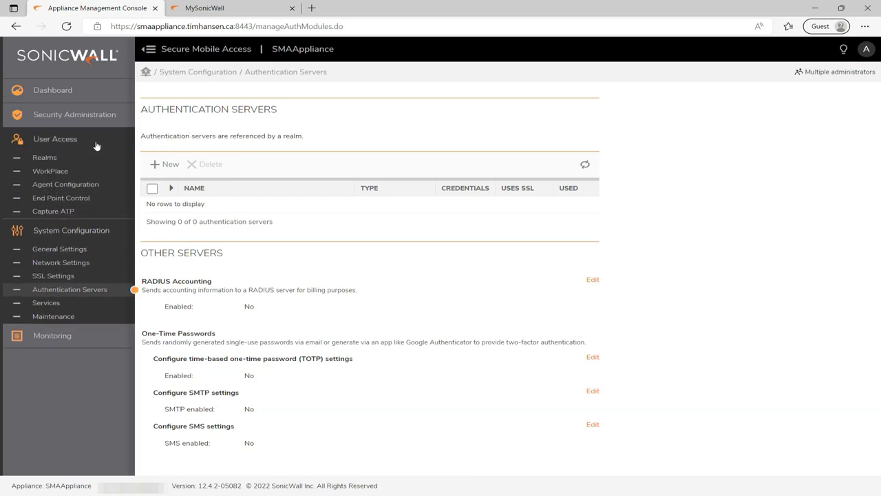
{"action": "left_click", "coordinate": [44, 159]}
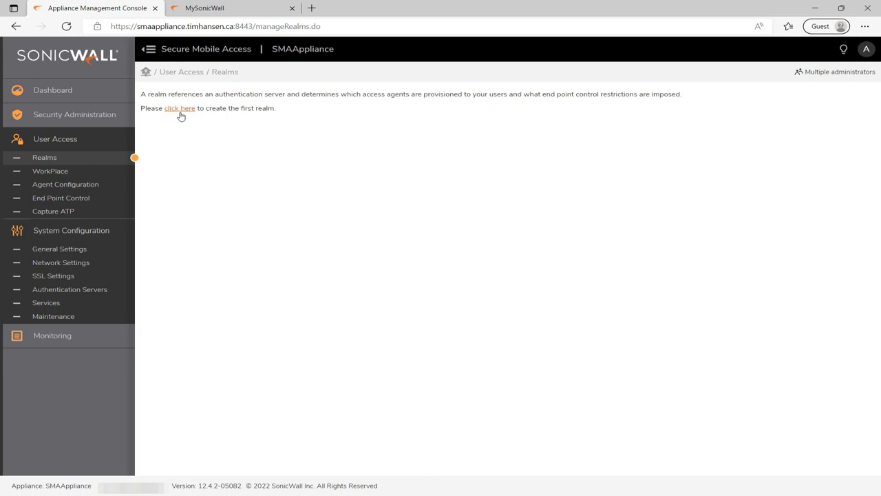
Start the first realm, name it after the company, and list authentication server types.
{"action": "left_click", "coordinate": [180, 109]}
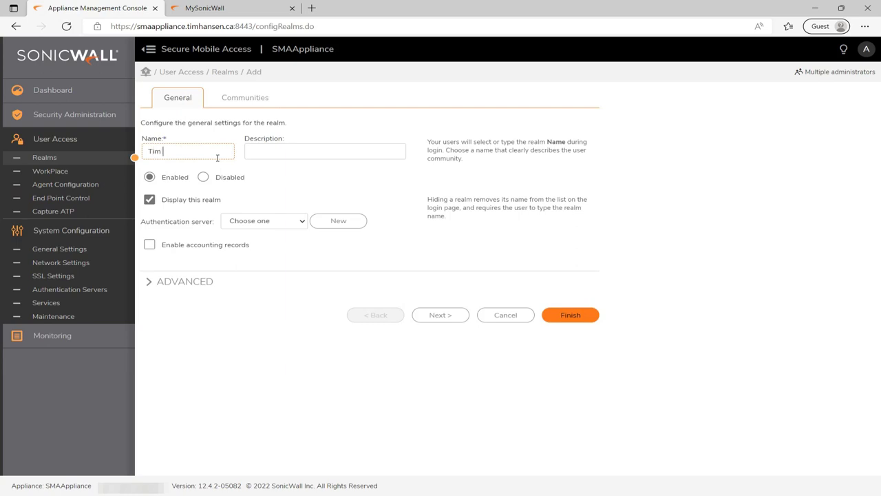
{"action": "type", "text": "Tim Hansen Incorporated"}
{"action": "left_click", "coordinate": [337, 220]}
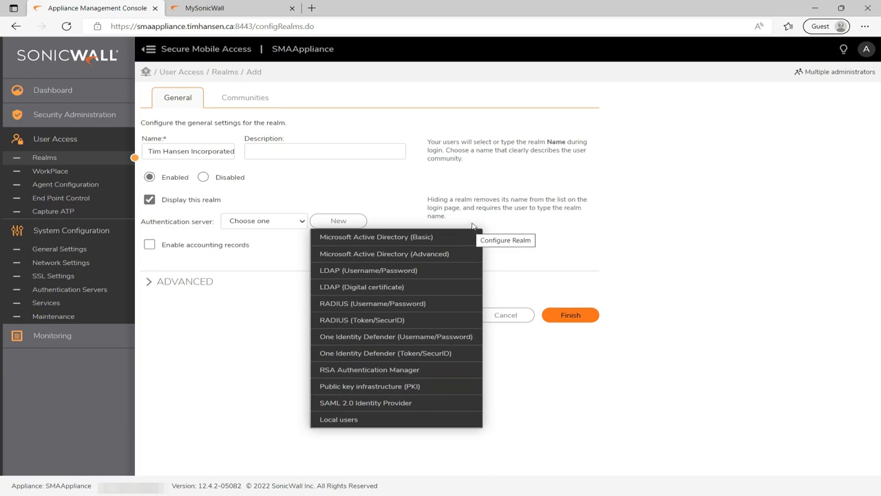
Create an AD (Basic) server 'Domain Controller' at 10.10.150.10 with domain and Administrator credentials.
{"action": "left_click", "coordinate": [451, 236]}
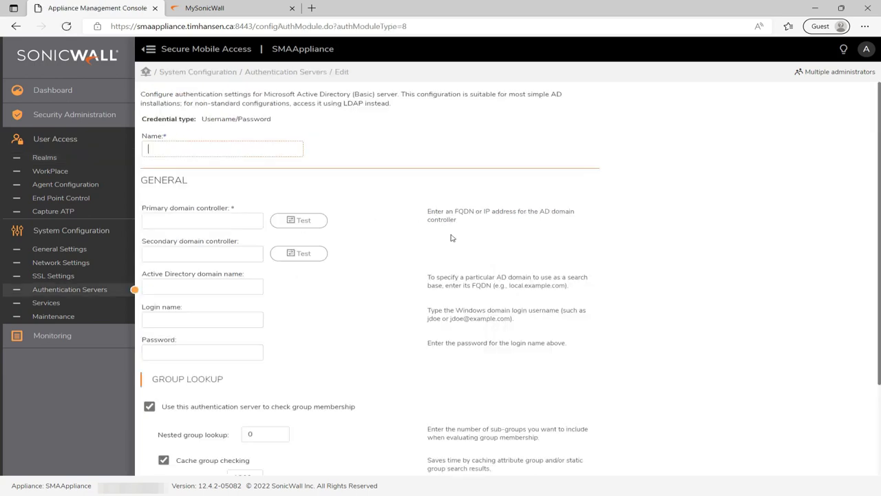
{"action": "left_click", "coordinate": [277, 141]}
{"action": "type", "text": "Domain Controller"}
{"action": "key", "text": "Tab"}
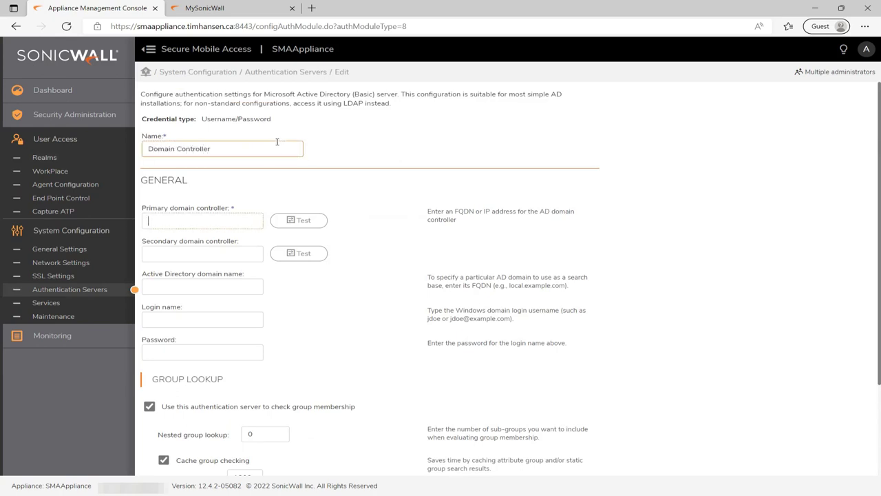
{"action": "type", "text": "10.10.150.10"}
{"action": "key", "text": "Tab"}
{"action": "key", "text": "Tab"}
{"action": "key", "text": "Tab"}
{"action": "key", "text": "Tab"}
{"action": "type", "text": "timhanseAdministrator"}
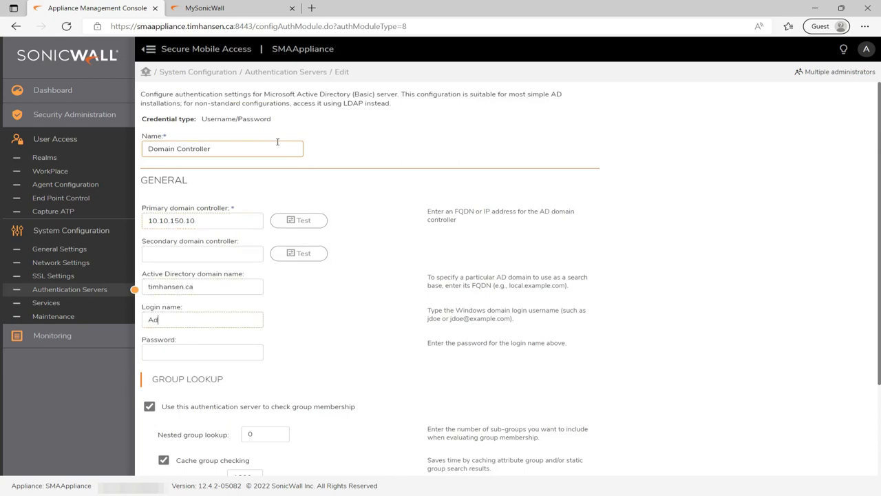
{"action": "key", "text": "Tab"}
{"action": "type", "text": "•••••••••••"}
{"action": "scroll", "coordinate": [287, 301], "scroll_direction": "down", "scroll_amount": 3}
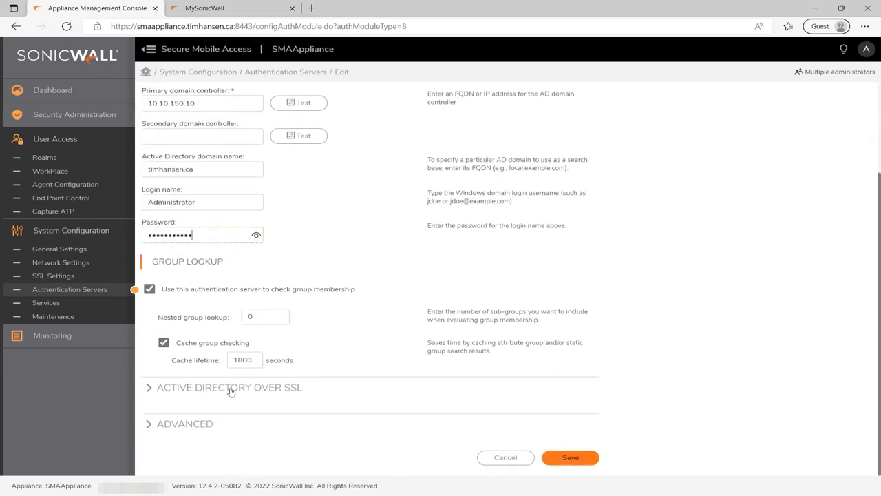
Enable Use SSL under Active Directory over SSL and review the Advanced settings.
{"action": "left_click", "coordinate": [231, 391]}
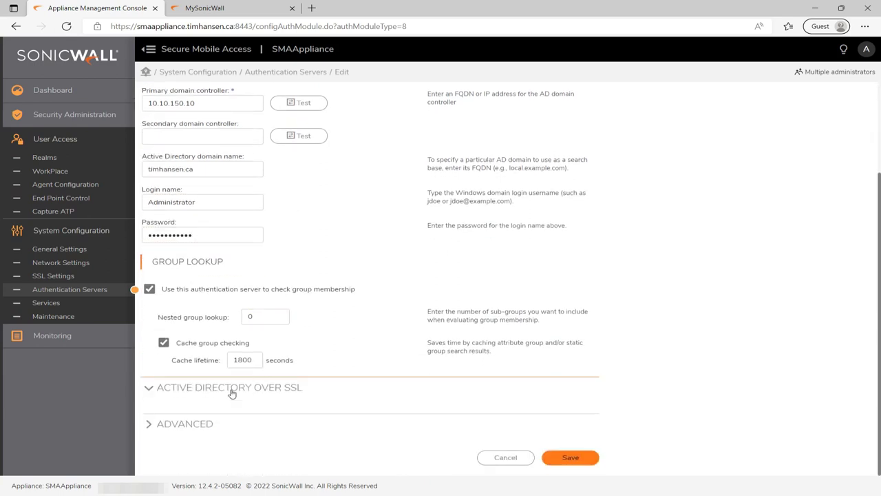
{"action": "scroll", "coordinate": [207, 389], "scroll_direction": "down", "scroll_amount": 1}
{"action": "left_click", "coordinate": [162, 384]}
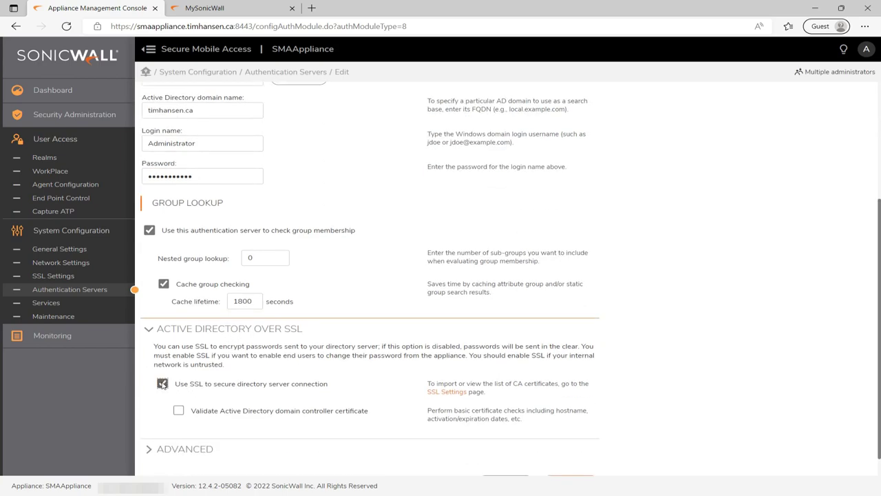
{"action": "scroll", "coordinate": [162, 383], "scroll_direction": "down", "scroll_amount": 1}
{"action": "left_click", "coordinate": [298, 423]}
{"action": "scroll", "coordinate": [298, 344], "scroll_direction": "down", "scroll_amount": 3}
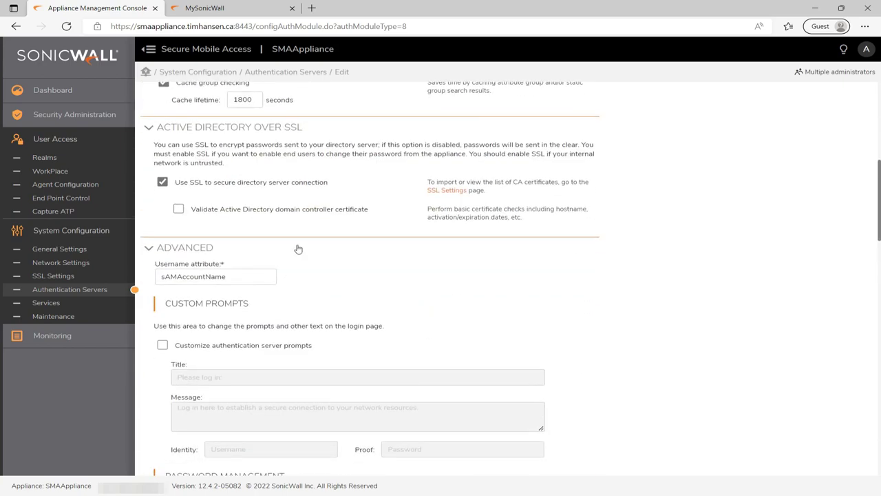
{"action": "scroll", "coordinate": [298, 248], "scroll_direction": "down", "scroll_amount": 2}
{"action": "scroll", "coordinate": [297, 244], "scroll_direction": "down", "scroll_amount": 3}
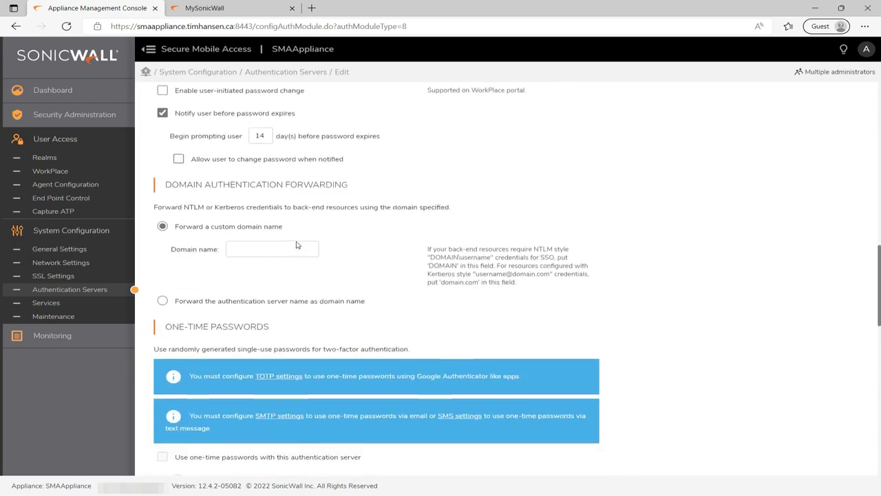
{"action": "scroll", "coordinate": [197, 330], "scroll_direction": "down", "scroll_amount": 4}
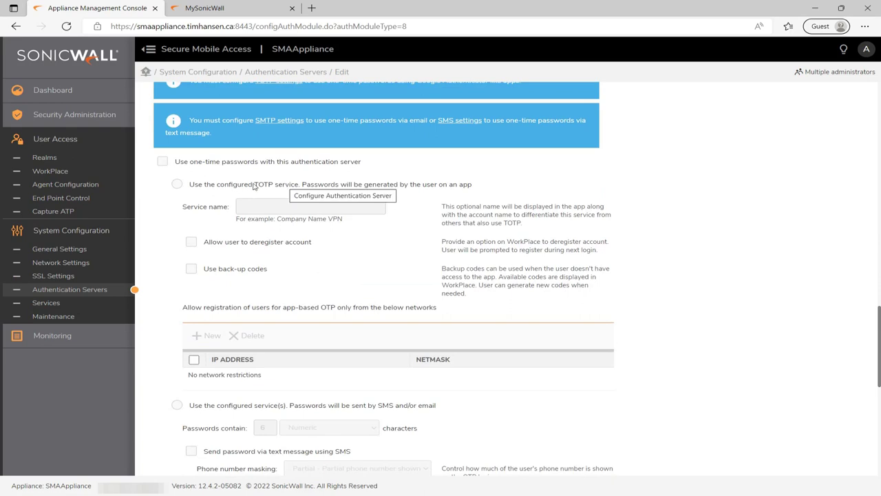
{"action": "scroll", "coordinate": [254, 186], "scroll_direction": "down", "scroll_amount": 3}
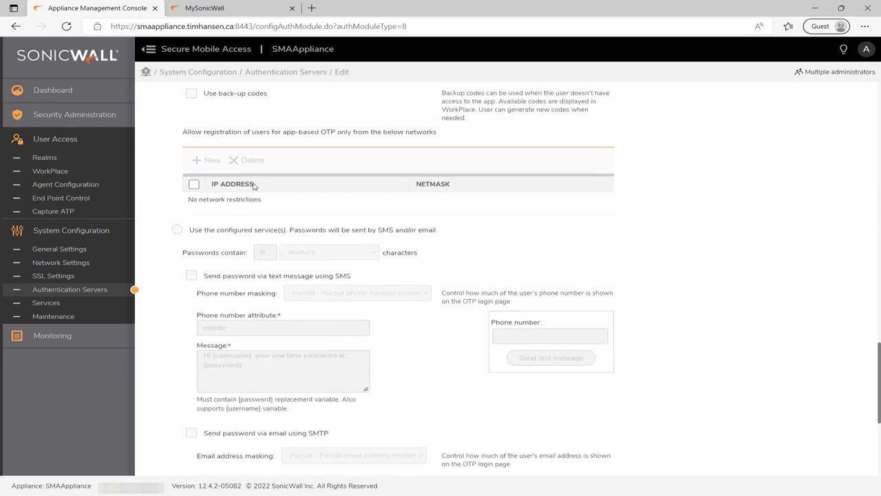
{"action": "scroll", "coordinate": [254, 186], "scroll_direction": "down", "scroll_amount": 3}
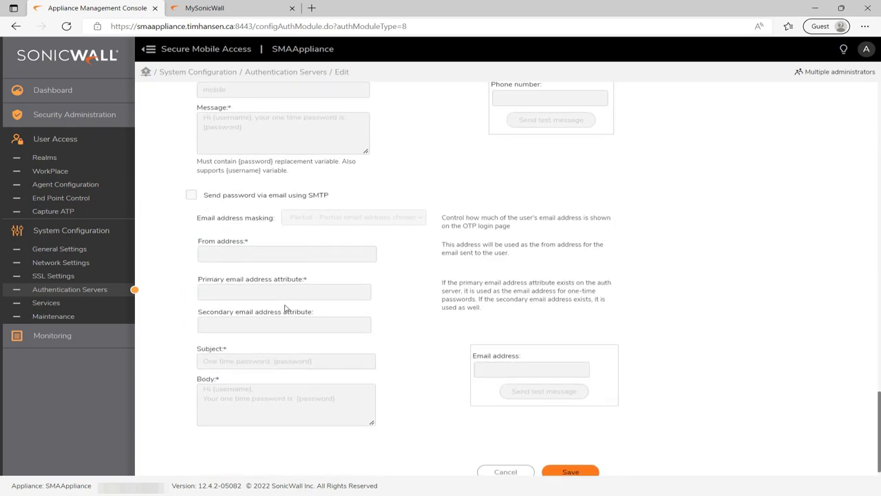
{"action": "scroll", "coordinate": [544, 371], "scroll_direction": "up", "scroll_amount": 3}
{"action": "scroll", "coordinate": [544, 370], "scroll_direction": "up", "scroll_amount": 12}
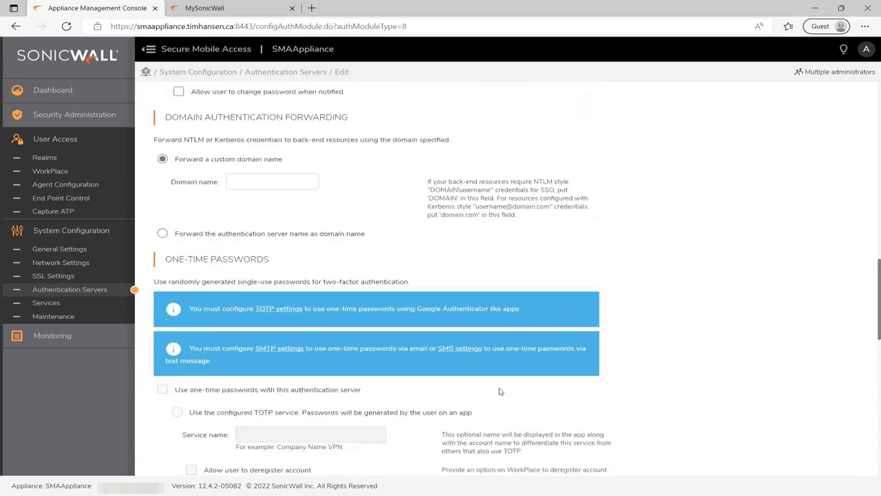
{"action": "scroll", "coordinate": [357, 357], "scroll_direction": "up", "scroll_amount": 5}
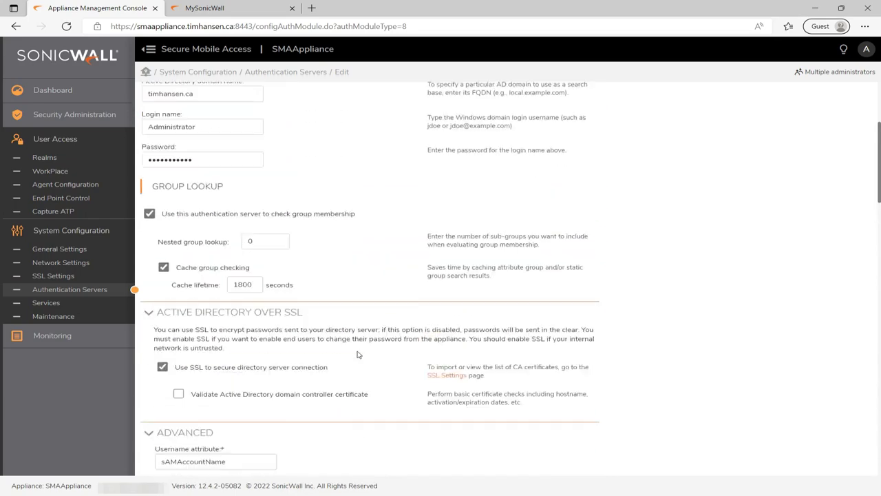
{"action": "left_click", "coordinate": [219, 351]}
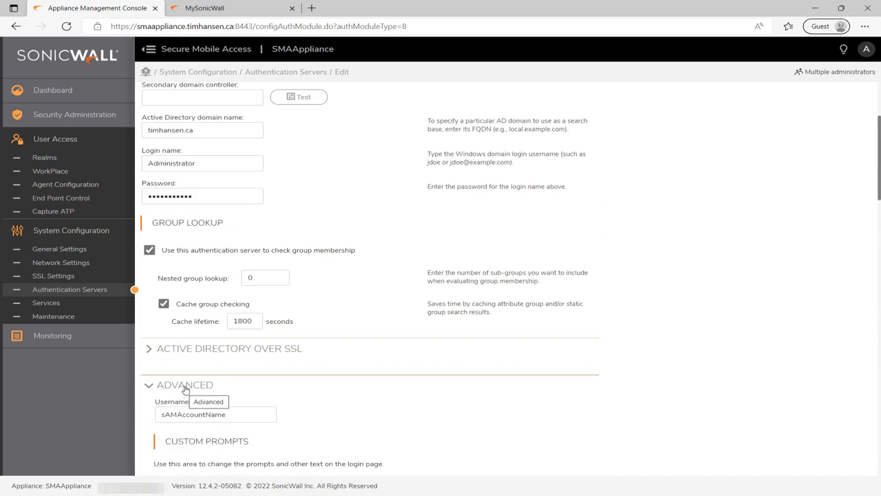
Test the primary domain controller connection and save the Domain Controller server.
{"action": "scroll", "coordinate": [185, 389], "scroll_direction": "down", "scroll_amount": 5}
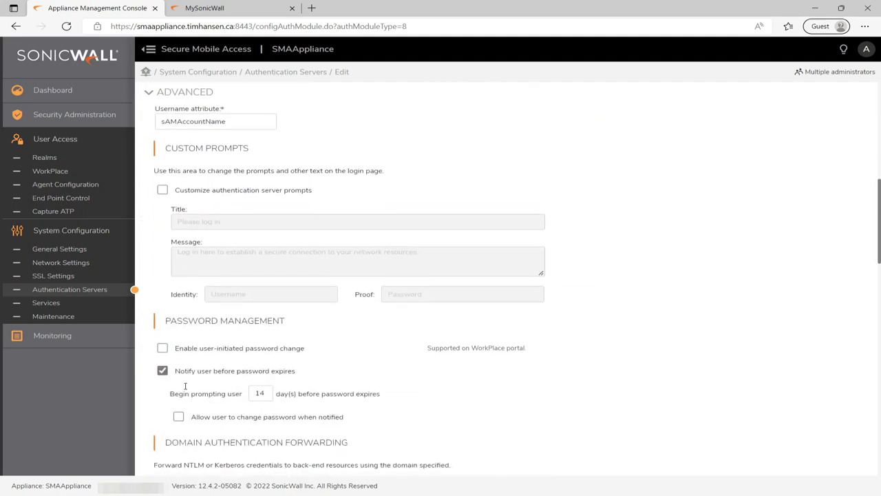
{"action": "scroll", "coordinate": [185, 388], "scroll_direction": "down", "scroll_amount": 2}
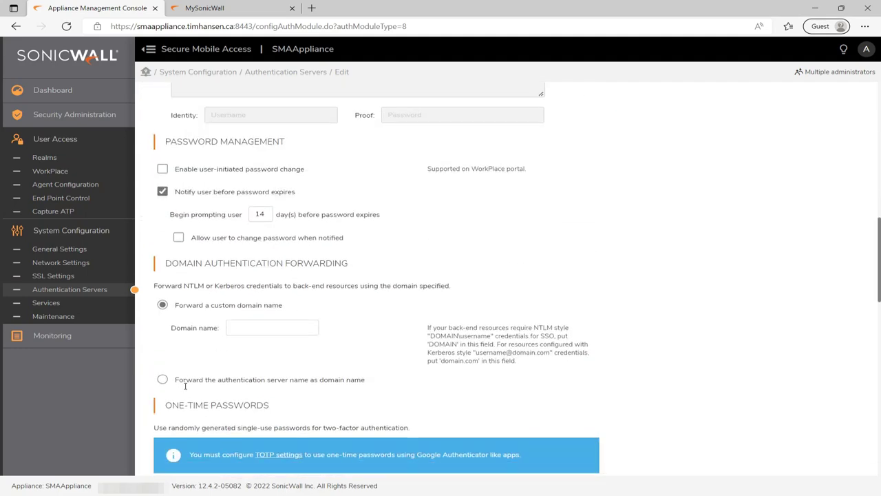
{"action": "scroll", "coordinate": [185, 387], "scroll_direction": "down", "scroll_amount": 3}
{"action": "scroll", "coordinate": [187, 309], "scroll_direction": "up", "scroll_amount": 13}
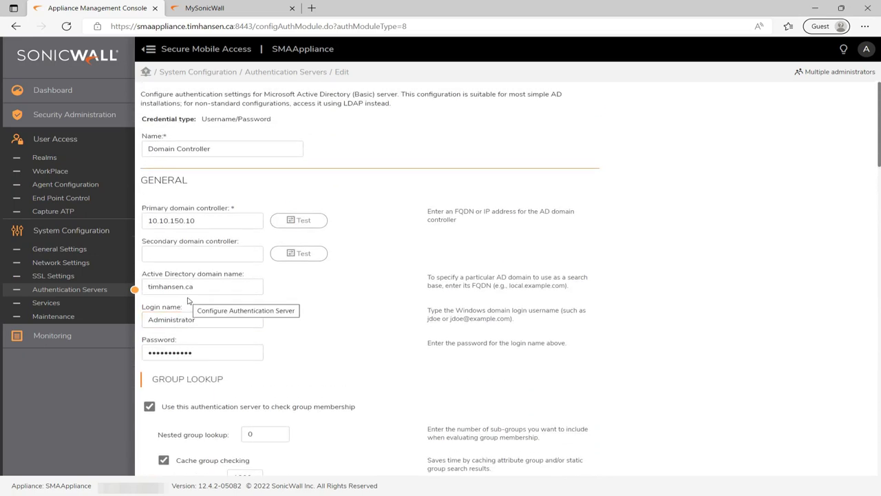
{"action": "left_click", "coordinate": [303, 220]}
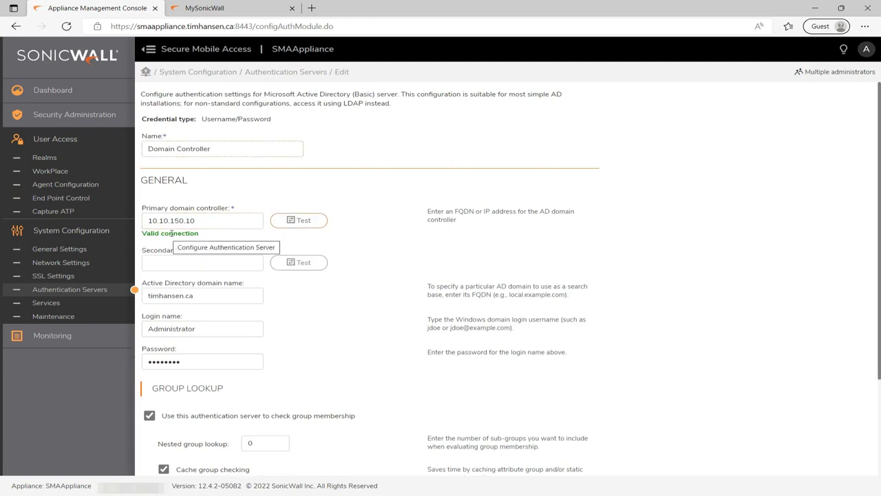
{"action": "scroll", "coordinate": [417, 263], "scroll_direction": "down", "scroll_amount": 3}
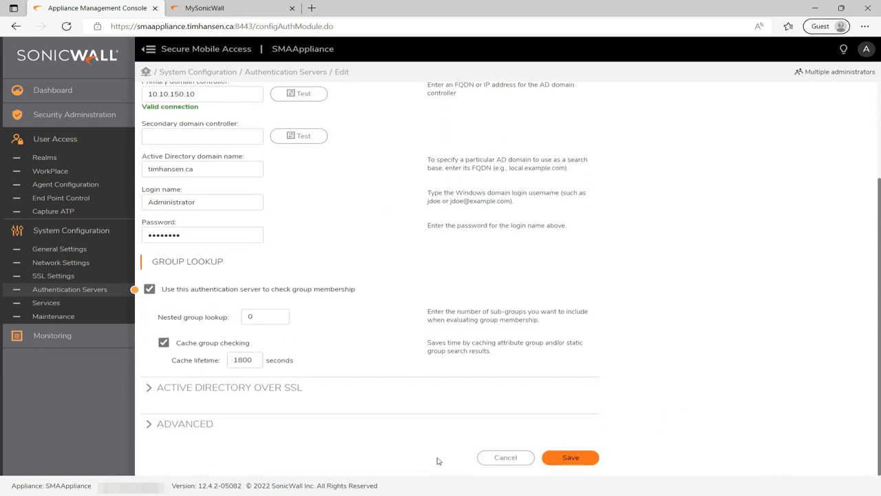
{"action": "left_click", "coordinate": [556, 458]}
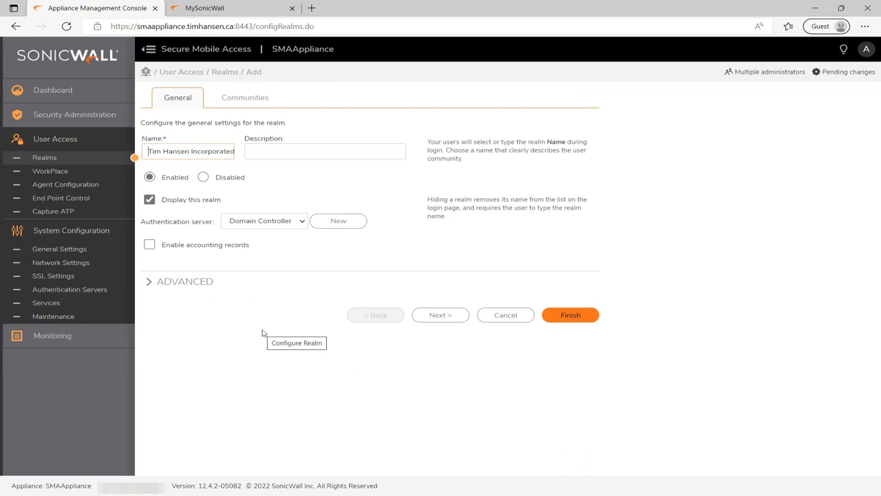
Require an acceptable use policy titled 'test' with message "don't break things".
{"action": "left_click", "coordinate": [192, 282]}
{"action": "scroll", "coordinate": [202, 299], "scroll_direction": "down", "scroll_amount": 5}
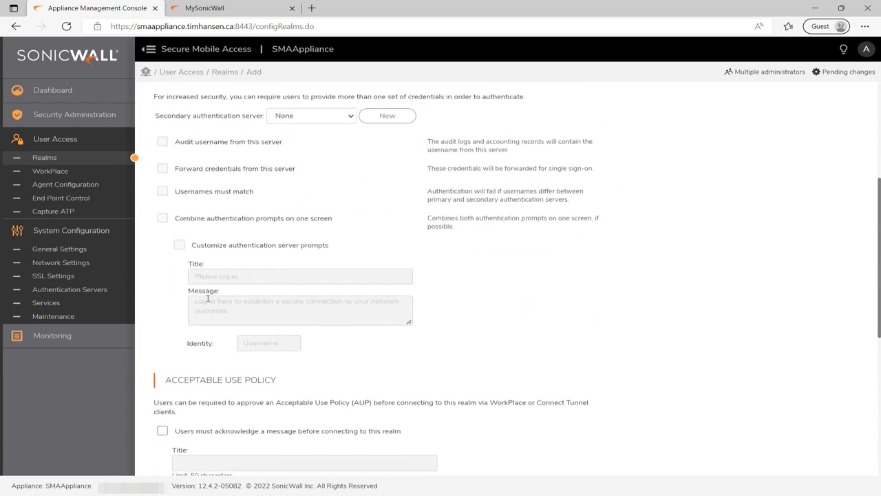
{"action": "scroll", "coordinate": [208, 301], "scroll_direction": "down", "scroll_amount": 2}
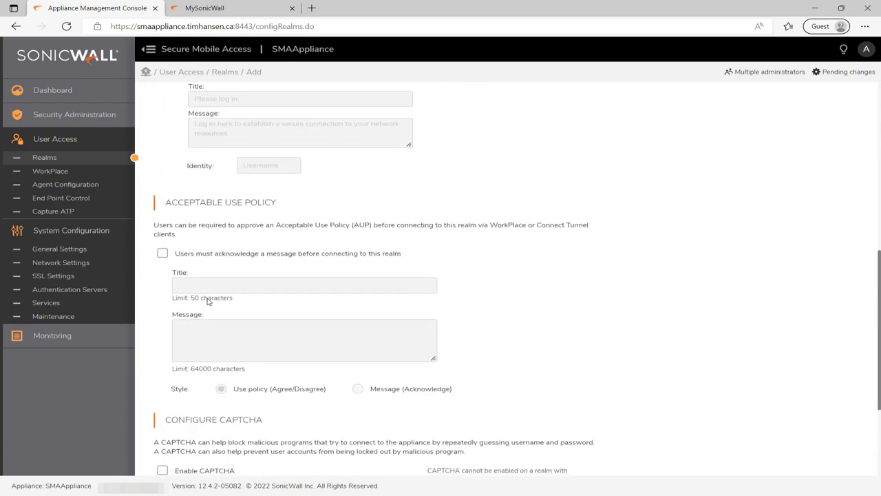
{"action": "scroll", "coordinate": [209, 297], "scroll_direction": "down", "scroll_amount": 2}
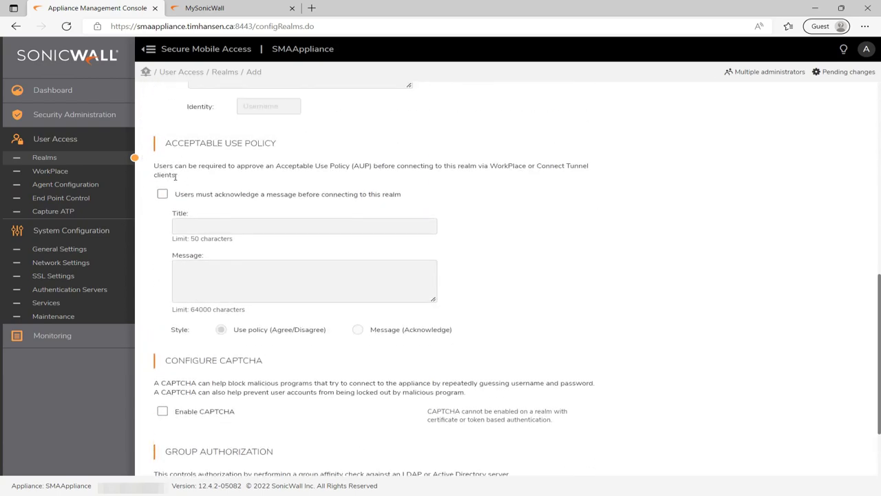
{"action": "left_click", "coordinate": [162, 194]}
{"action": "left_click", "coordinate": [197, 226]}
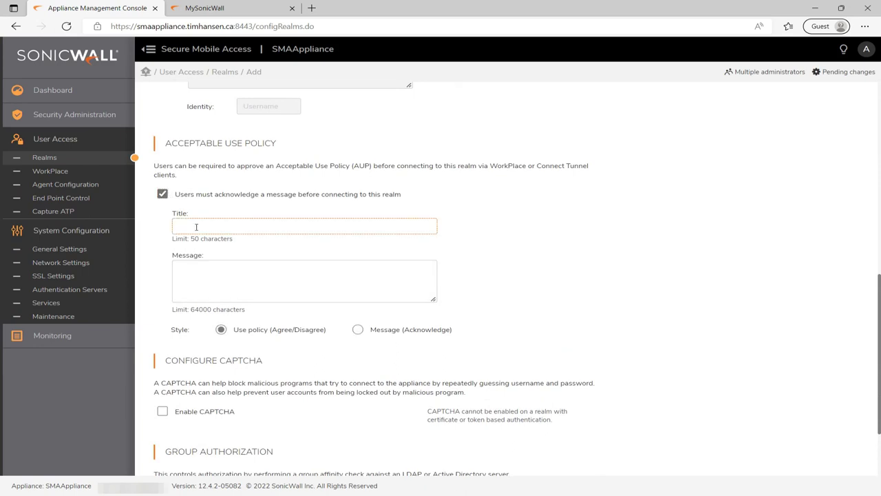
{"action": "type", "text": "tes"}
{"action": "type", "text": "don't break things"}
Enable CAPTCHA for the realm.
{"action": "scroll", "coordinate": [228, 274], "scroll_direction": "down", "scroll_amount": 2}
{"action": "left_click", "coordinate": [162, 311]}
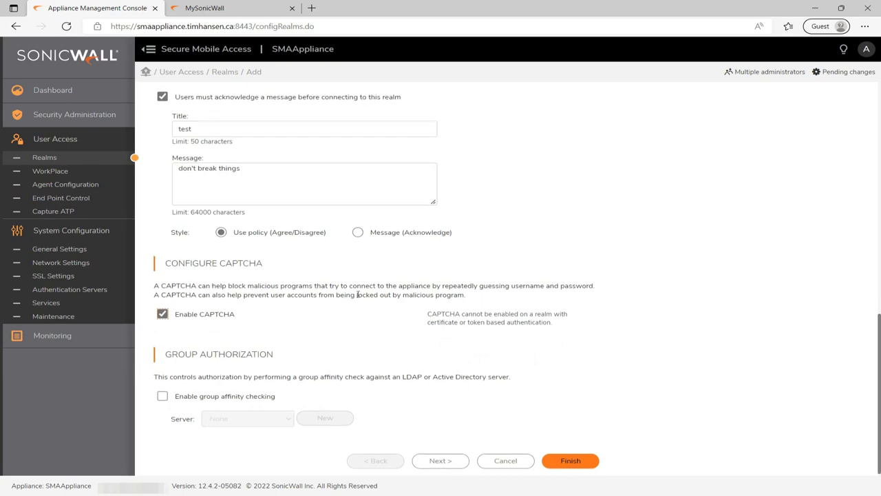
{"action": "scroll", "coordinate": [271, 222], "scroll_direction": "up", "scroll_amount": 7}
{"action": "scroll", "coordinate": [248, 220], "scroll_direction": "up", "scroll_amount": 2}
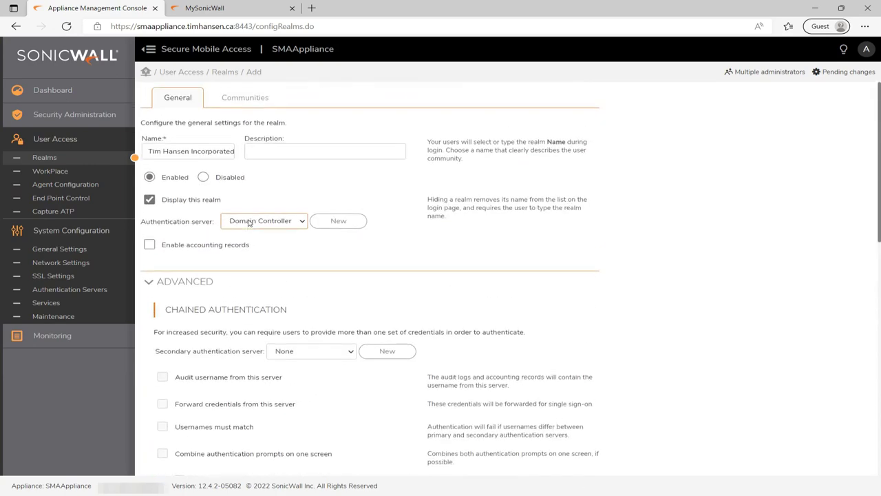
{"action": "scroll", "coordinate": [314, 391], "scroll_direction": "down", "scroll_amount": 8}
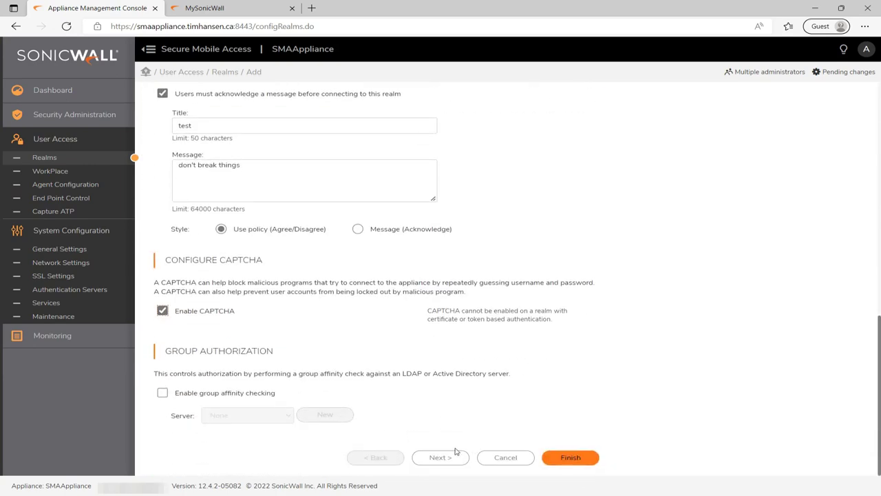
Go to the Communities step and expand the Default community (Split Tunnel, Web translated).
{"action": "left_click", "coordinate": [440, 457]}
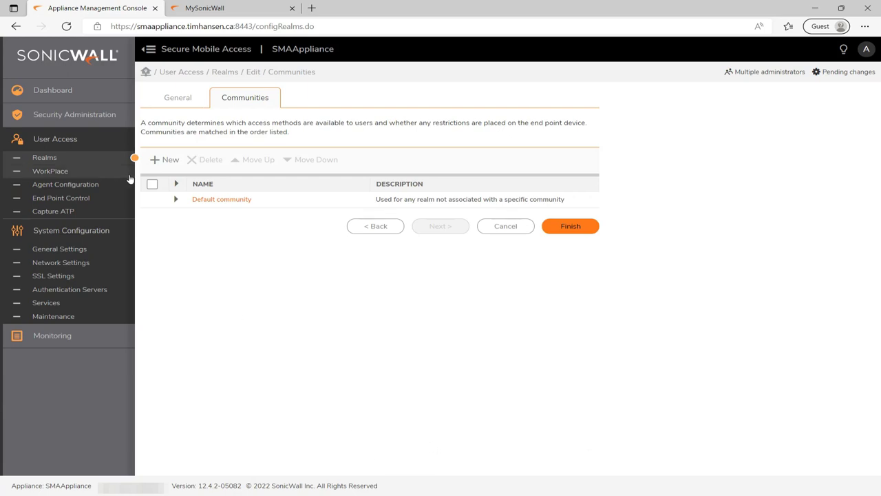
{"action": "left_click", "coordinate": [175, 200]}
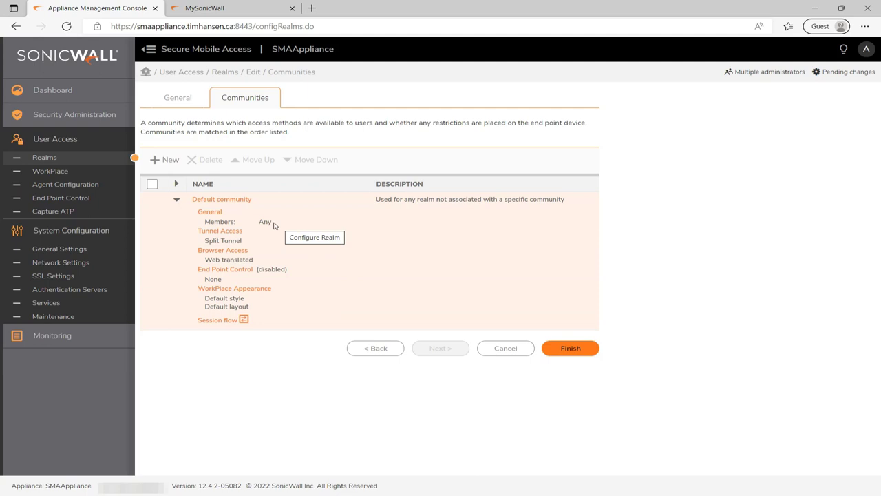
Create a community named 'Sales Employees' and add a Mapped User or Group member.
{"action": "left_click", "coordinate": [165, 159]}
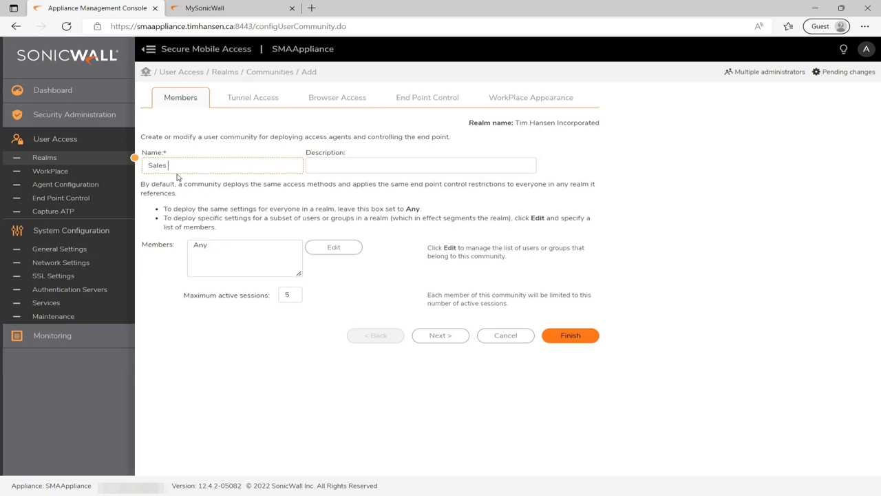
{"action": "type", "text": "Sales Employees"}
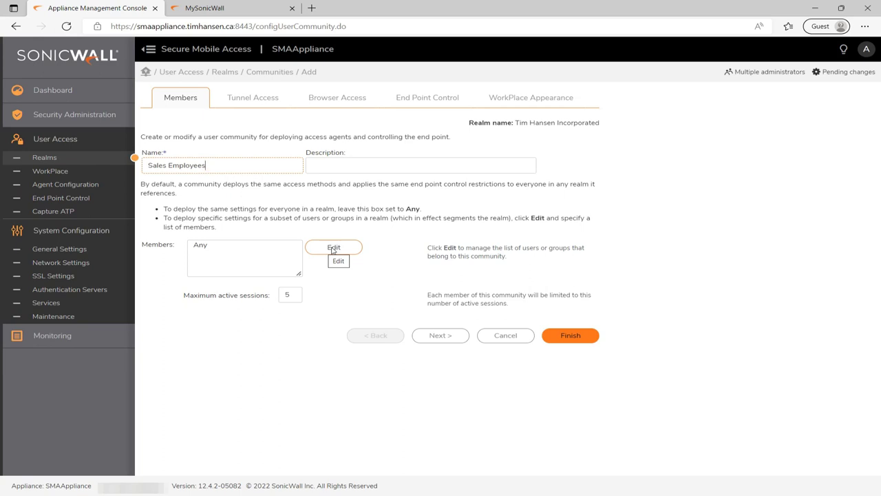
{"action": "left_click", "coordinate": [333, 247]}
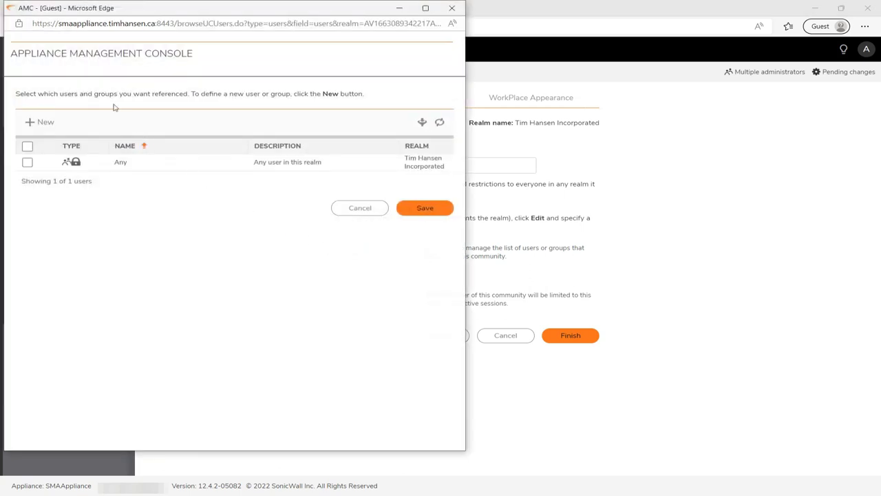
{"action": "left_click", "coordinate": [38, 122]}
{"action": "left_click", "coordinate": [50, 141]}
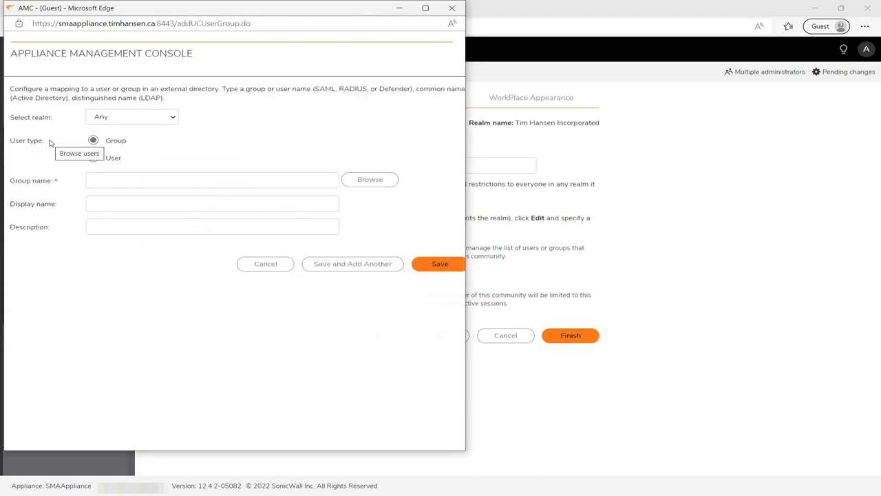
Map the company realm's Users > Sales group and save it as the community's members.
{"action": "left_click", "coordinate": [115, 117]}
{"action": "left_click", "coordinate": [126, 143]}
{"action": "left_click", "coordinate": [379, 181]}
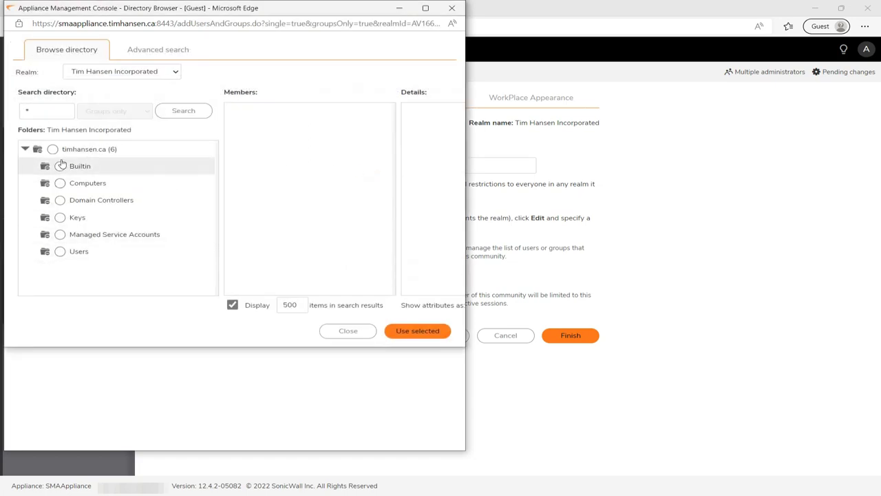
{"action": "left_click", "coordinate": [39, 255]}
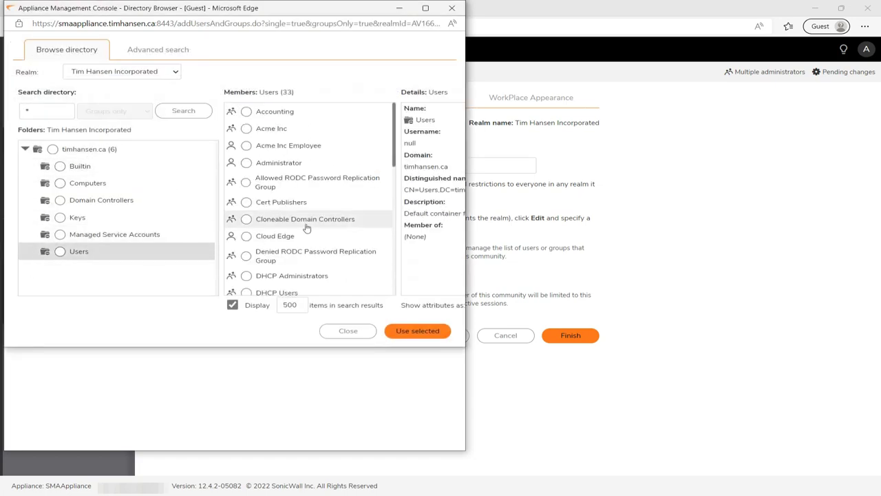
{"action": "scroll", "coordinate": [330, 221], "scroll_direction": "down", "scroll_amount": 4}
{"action": "scroll", "coordinate": [331, 220], "scroll_direction": "down", "scroll_amount": 4}
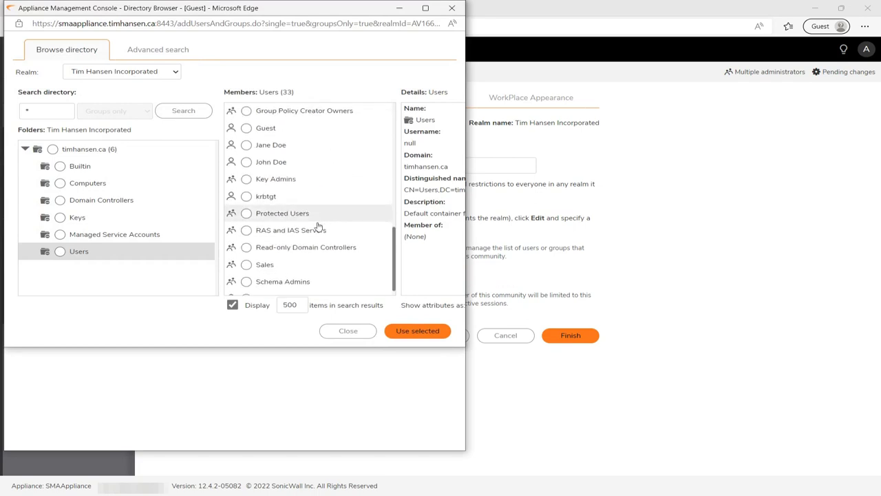
{"action": "left_click", "coordinate": [302, 263]}
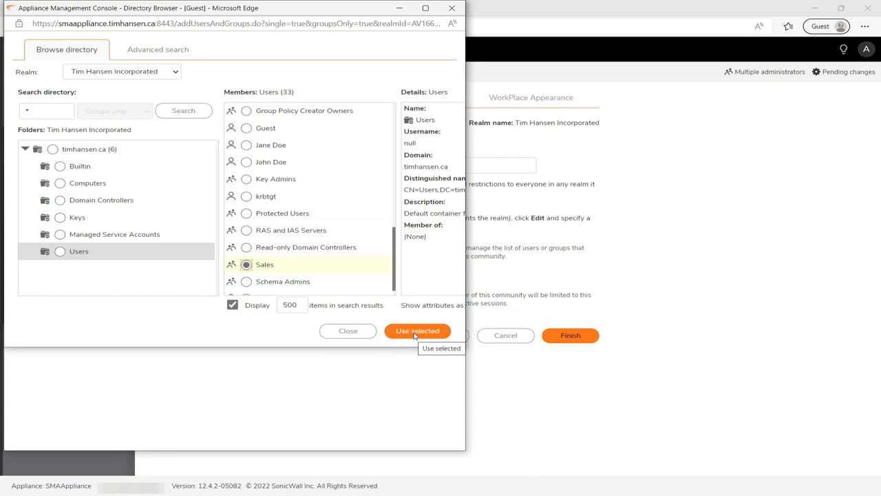
{"action": "left_click", "coordinate": [417, 331]}
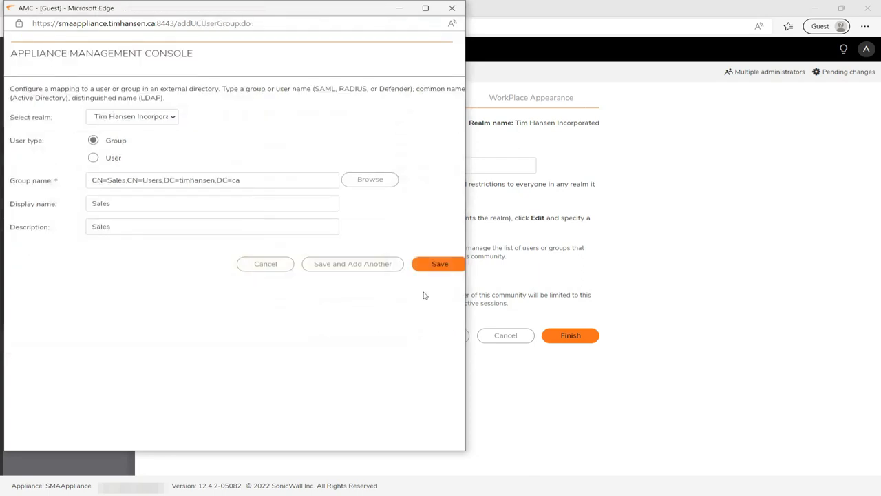
{"action": "left_click", "coordinate": [433, 266]}
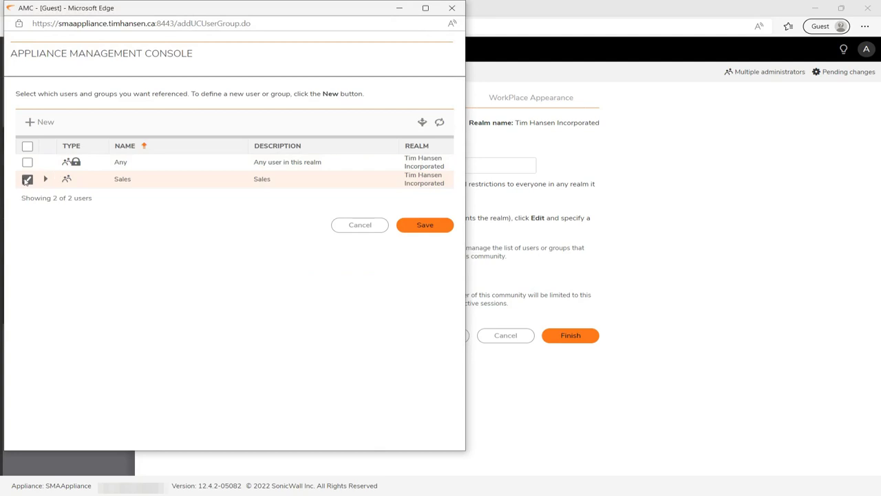
{"action": "left_click", "coordinate": [427, 225]}
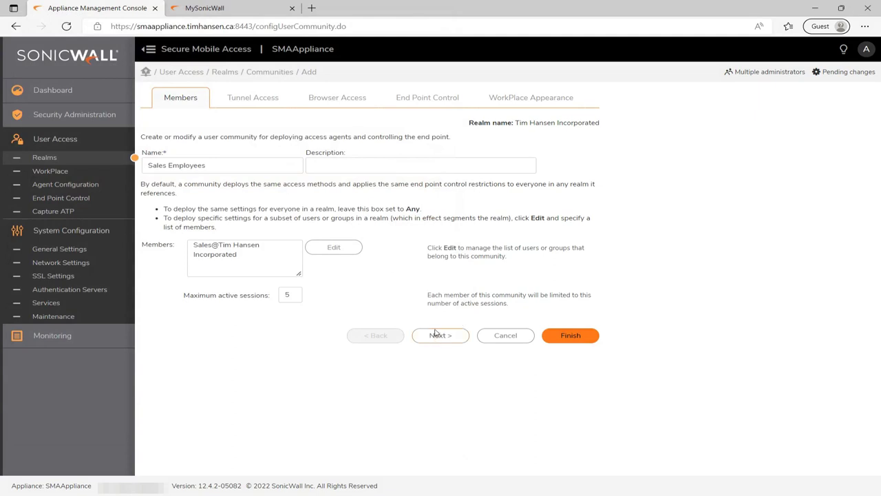
Create a new static routed address pool named 'SMA Assigned' for tunnel access.
{"action": "left_click", "coordinate": [437, 335]}
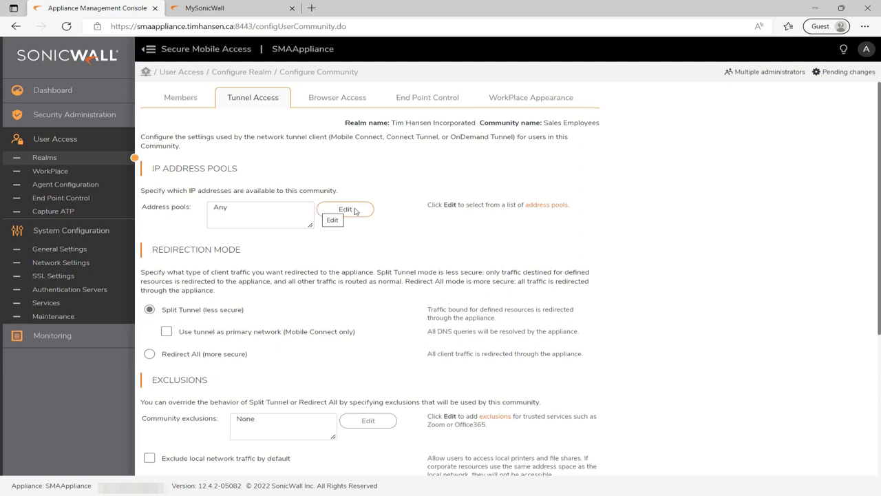
{"action": "left_click", "coordinate": [355, 211]}
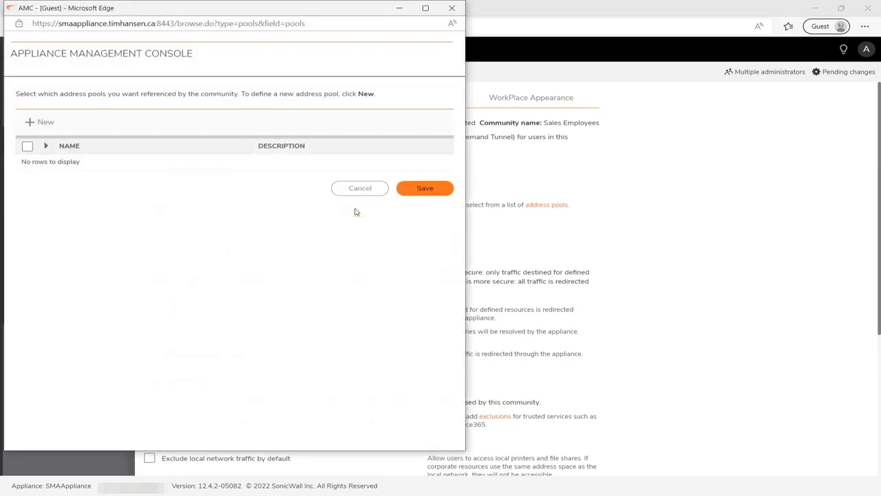
{"action": "left_click", "coordinate": [45, 123]}
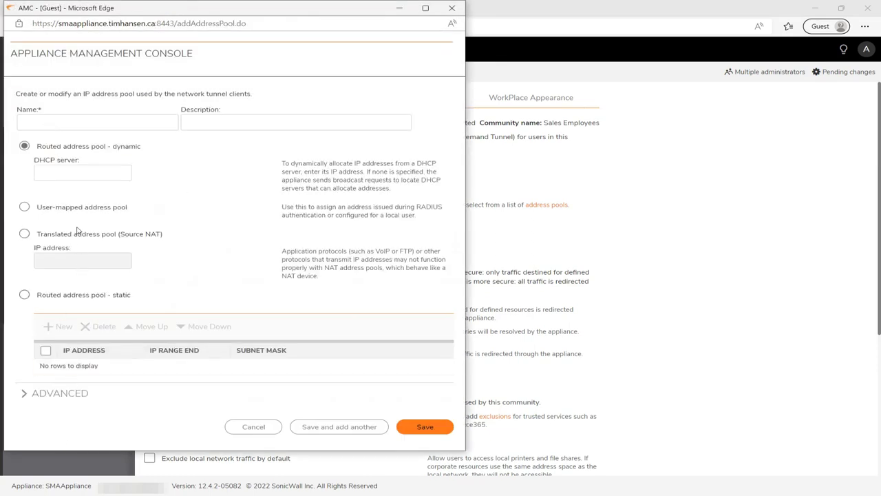
{"action": "left_click", "coordinate": [89, 120]}
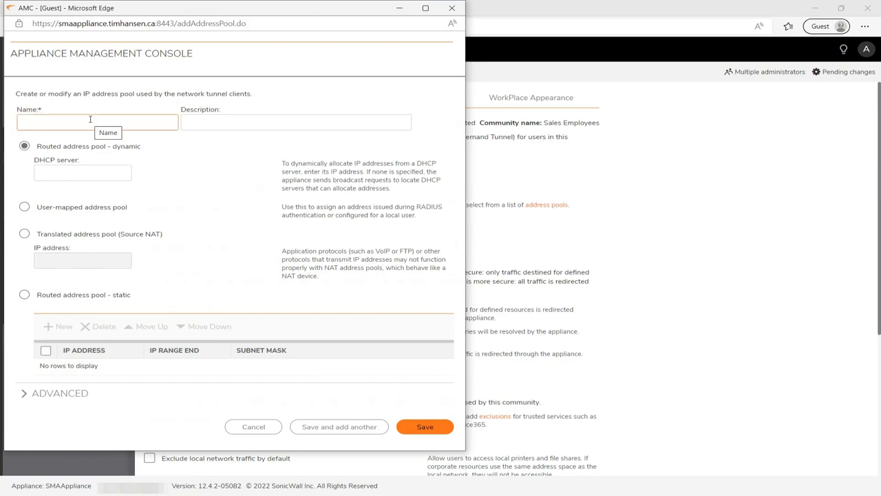
{"action": "type", "text": "Assigned"}
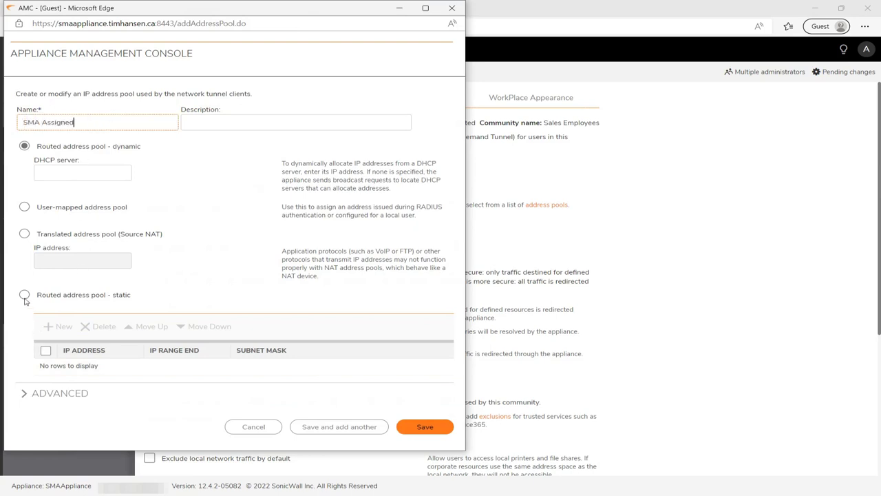
{"action": "left_click", "coordinate": [24, 295]}
Add range 172.16.31.1–172.16.31.100 with mask 255.255.255.0, save, and assign the pool.
{"action": "left_click", "coordinate": [59, 328]}
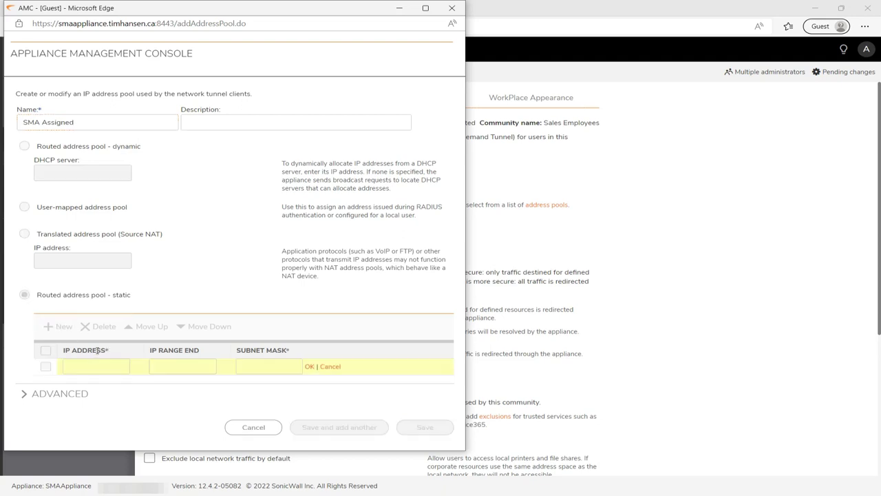
{"action": "left_click", "coordinate": [81, 366]}
{"action": "type", "text": "172.1"}
{"action": "type", "text": "172.16.31.100"}
{"action": "key", "text": "Tab"}
{"action": "type", "text": "255.255.255.0"}
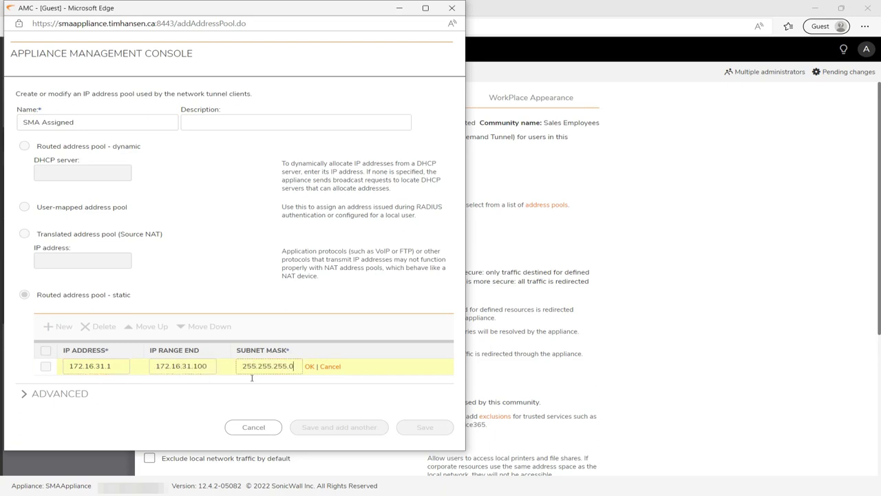
{"action": "left_click", "coordinate": [309, 367]}
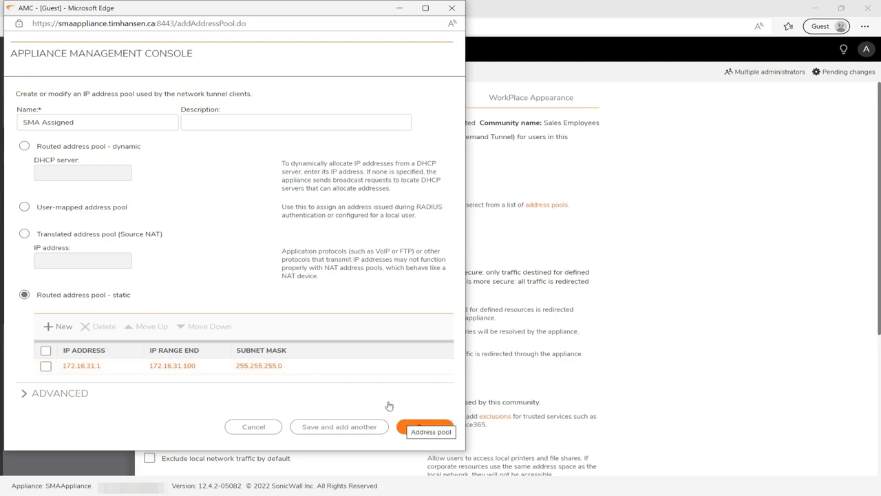
{"action": "left_click", "coordinate": [425, 427]}
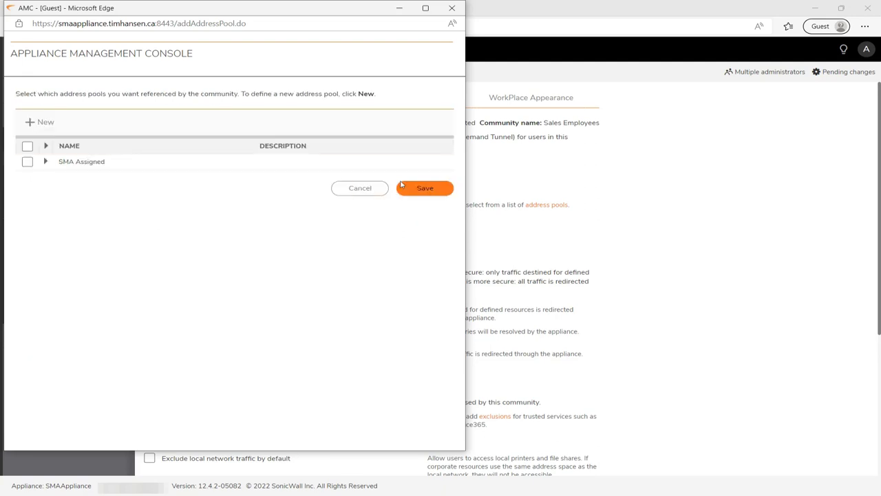
{"action": "left_click", "coordinate": [425, 188]}
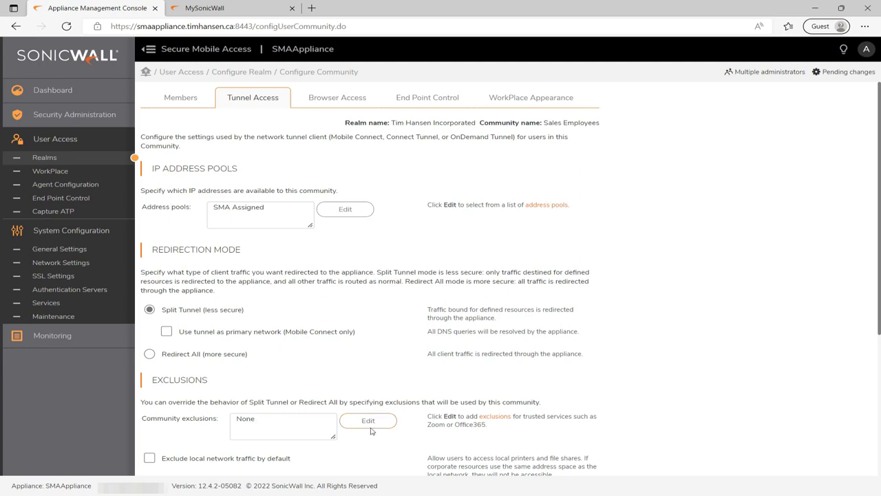
Expand and review the community's tunnel client options.
{"action": "scroll", "coordinate": [379, 365], "scroll_direction": "down", "scroll_amount": 2}
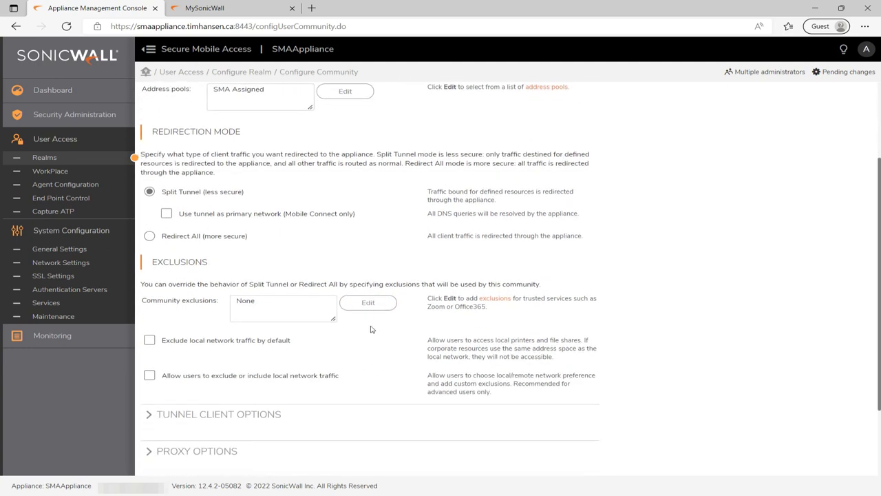
{"action": "scroll", "coordinate": [374, 331], "scroll_direction": "down", "scroll_amount": 2}
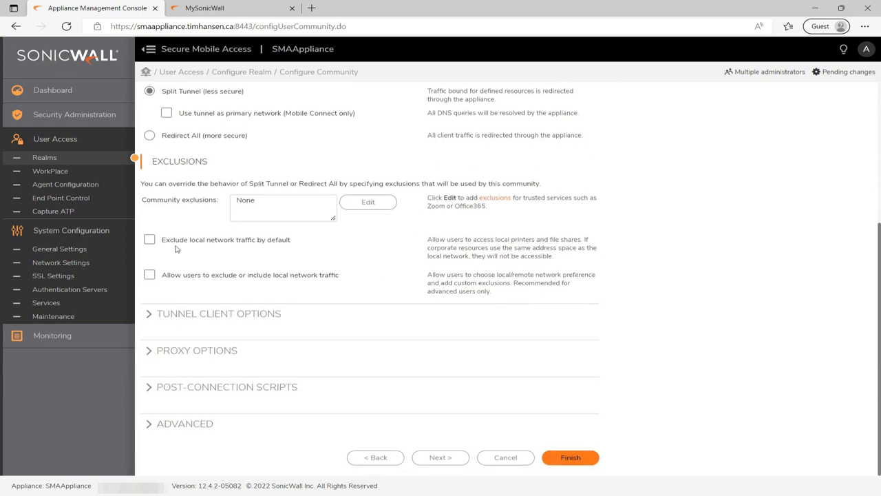
{"action": "left_click", "coordinate": [149, 316]}
{"action": "scroll", "coordinate": [151, 317], "scroll_direction": "down", "scroll_amount": 4}
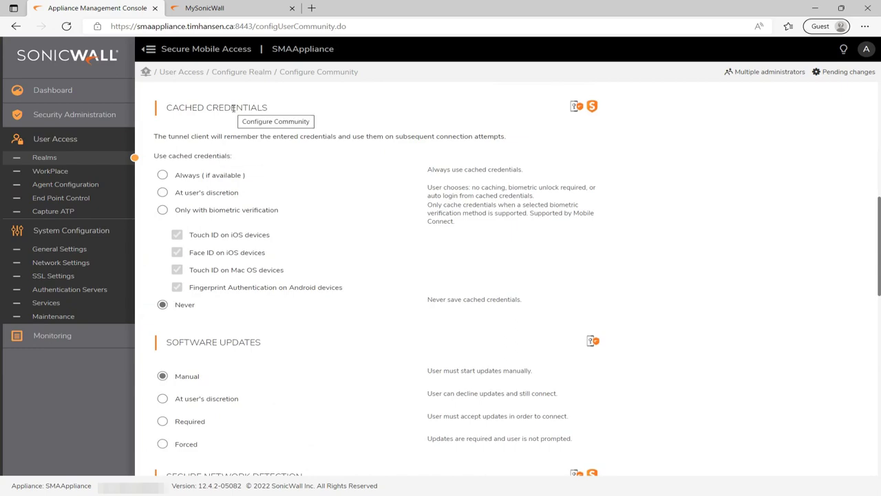
{"action": "scroll", "coordinate": [226, 256], "scroll_direction": "down", "scroll_amount": 5}
{"action": "scroll", "coordinate": [222, 260], "scroll_direction": "down", "scroll_amount": 1}
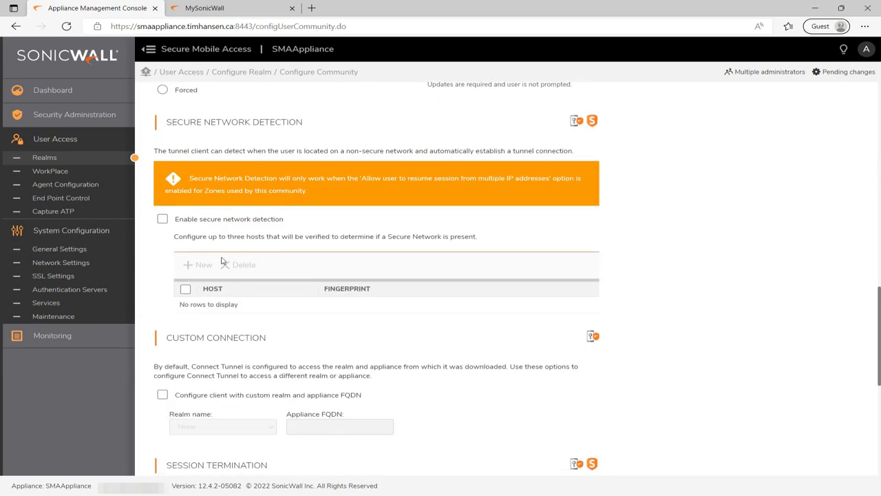
{"action": "scroll", "coordinate": [221, 260], "scroll_direction": "down", "scroll_amount": 6}
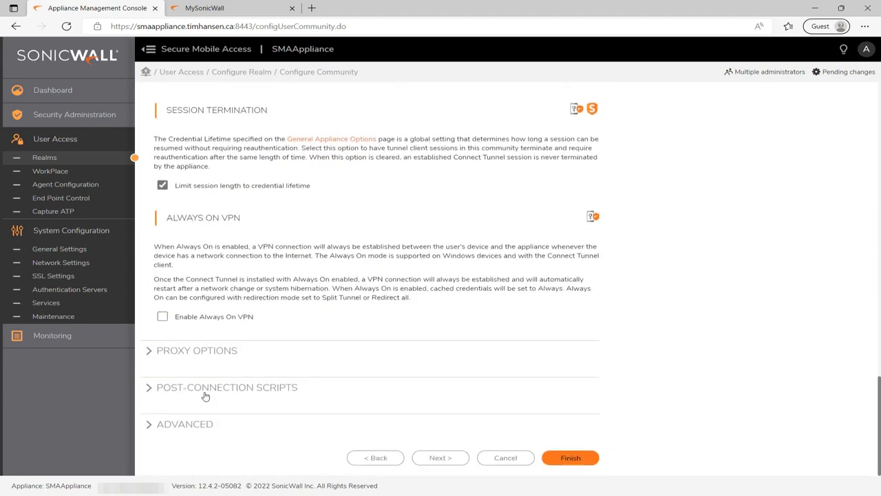
Check the advanced tunnel client settings, then continue to Browser Access.
{"action": "left_click", "coordinate": [197, 423]}
{"action": "scroll", "coordinate": [197, 421], "scroll_direction": "down", "scroll_amount": 1}
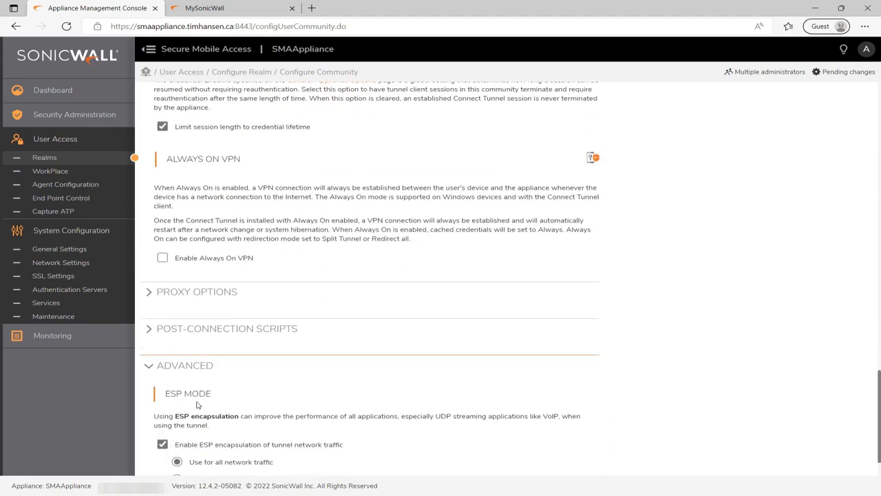
{"action": "left_click", "coordinate": [198, 367]}
{"action": "scroll", "coordinate": [399, 324], "scroll_direction": "up", "scroll_amount": 12}
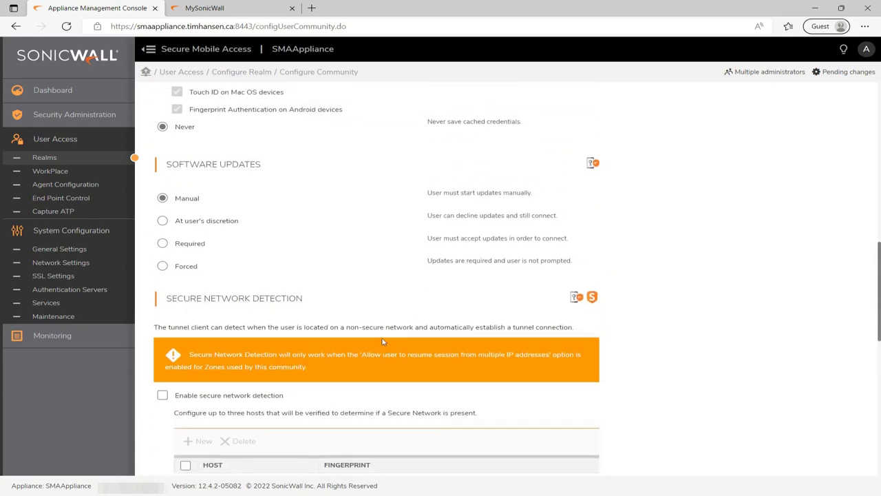
{"action": "scroll", "coordinate": [347, 324], "scroll_direction": "up", "scroll_amount": 5}
{"action": "scroll", "coordinate": [338, 320], "scroll_direction": "down", "scroll_amount": 4}
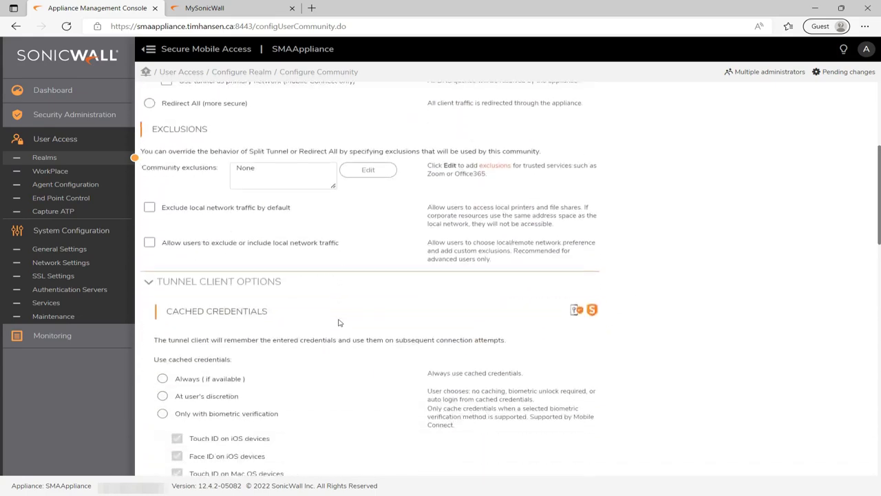
{"action": "scroll", "coordinate": [338, 322], "scroll_direction": "down", "scroll_amount": 1}
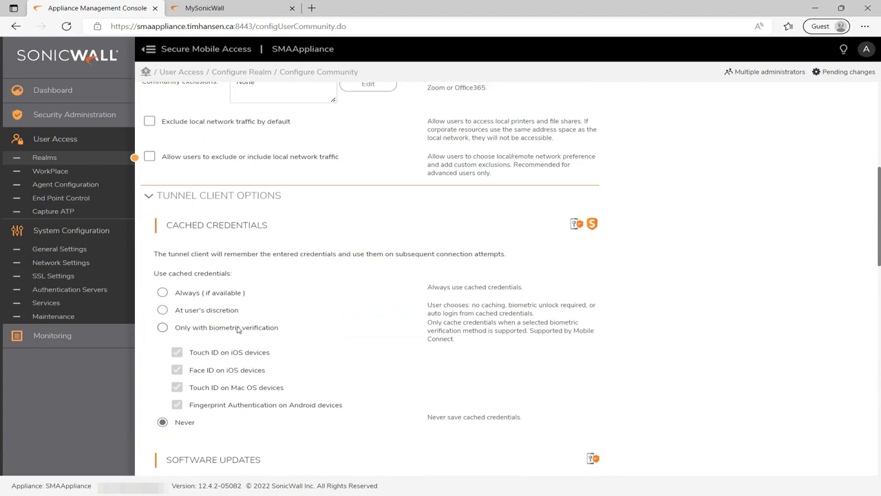
{"action": "scroll", "coordinate": [207, 349], "scroll_direction": "down", "scroll_amount": 13}
{"action": "scroll", "coordinate": [558, 428], "scroll_direction": "down", "scroll_amount": 4}
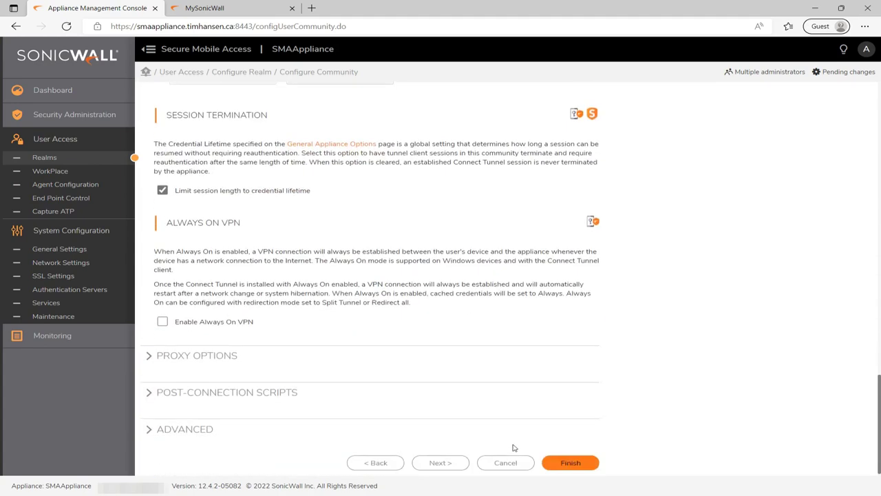
{"action": "left_click", "coordinate": [443, 460]}
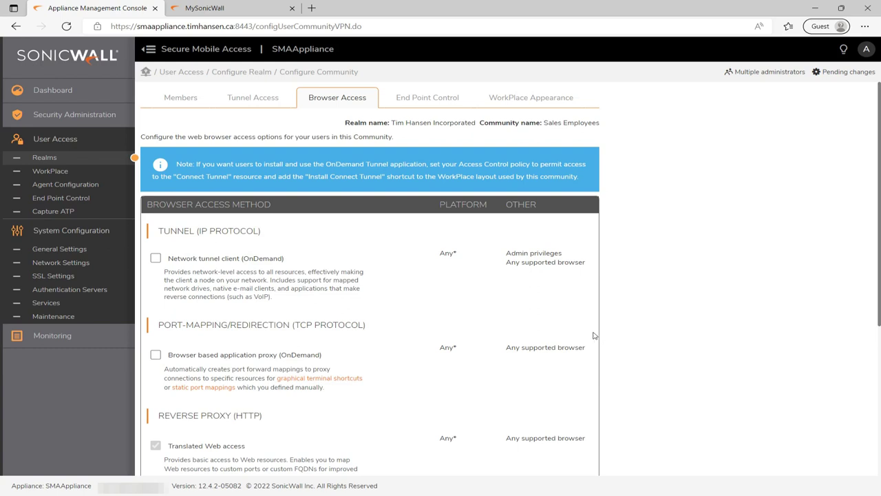
Keep only Translated Web access and continue to the End Point Control zones.
{"action": "scroll", "coordinate": [593, 335], "scroll_direction": "down", "scroll_amount": 2}
{"action": "scroll", "coordinate": [592, 334], "scroll_direction": "up", "scroll_amount": 2}
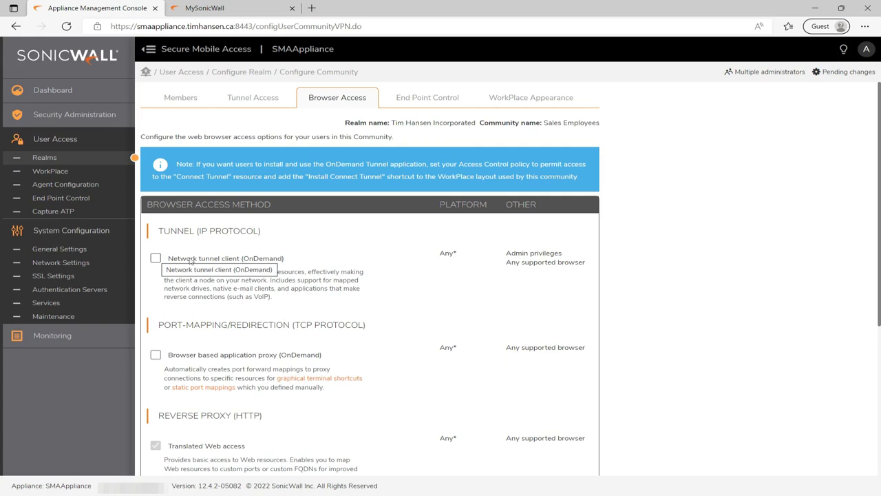
{"action": "scroll", "coordinate": [309, 277], "scroll_direction": "down", "scroll_amount": 5}
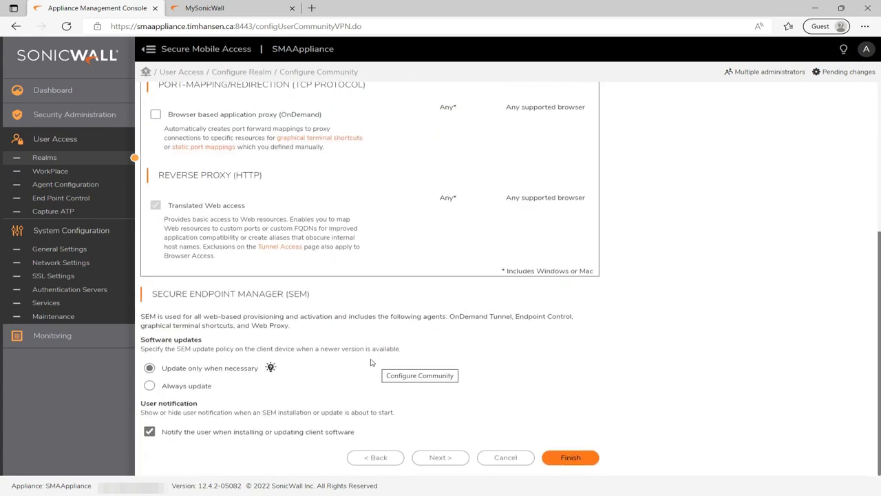
{"action": "left_click", "coordinate": [441, 459]}
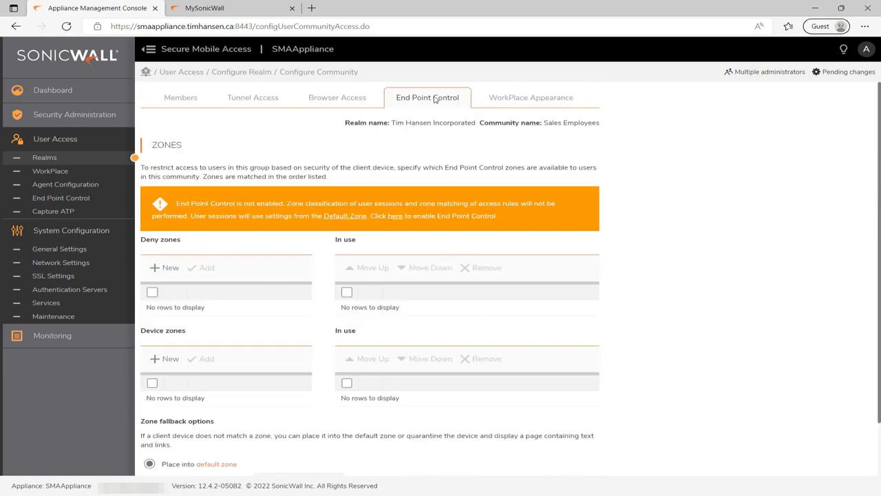
{"action": "scroll", "coordinate": [433, 103], "scroll_direction": "down", "scroll_amount": 2}
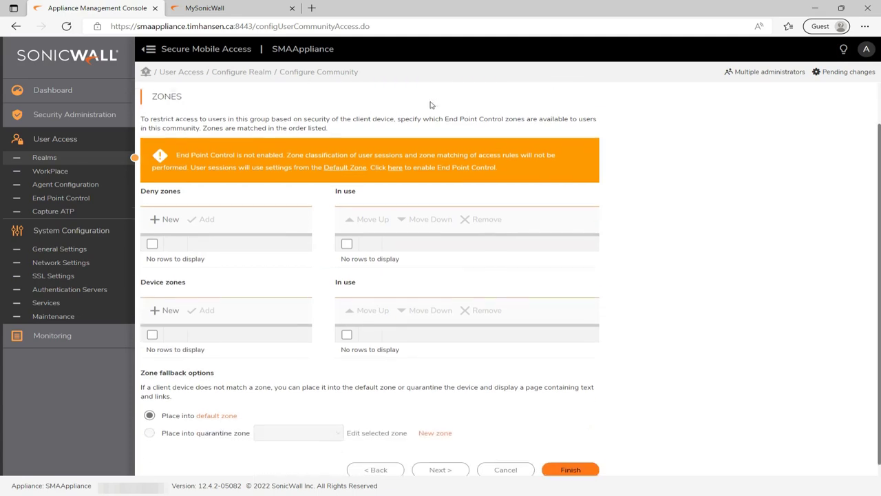
{"action": "scroll", "coordinate": [432, 104], "scroll_direction": "up", "scroll_amount": 2}
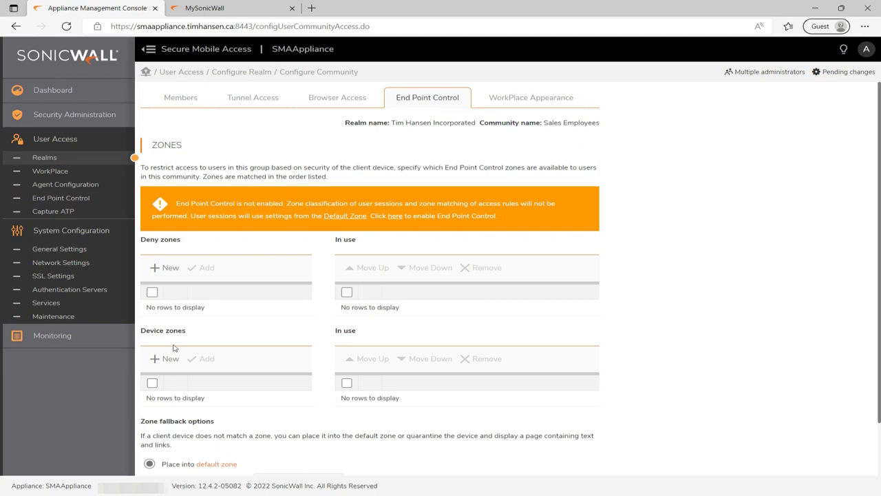
{"action": "scroll", "coordinate": [172, 344], "scroll_direction": "down", "scroll_amount": 1}
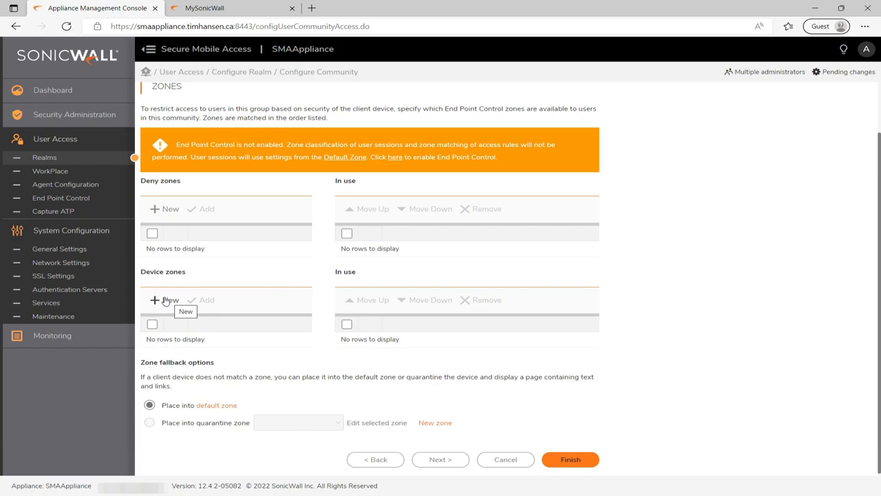
Start a new device zone named Corporate Computers.
{"action": "left_click", "coordinate": [165, 301]}
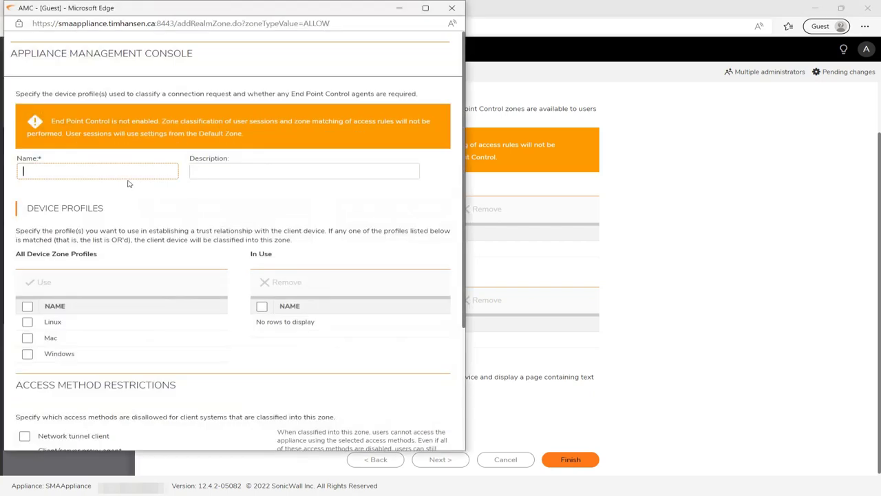
{"action": "type", "text": "Corporate Computers"}
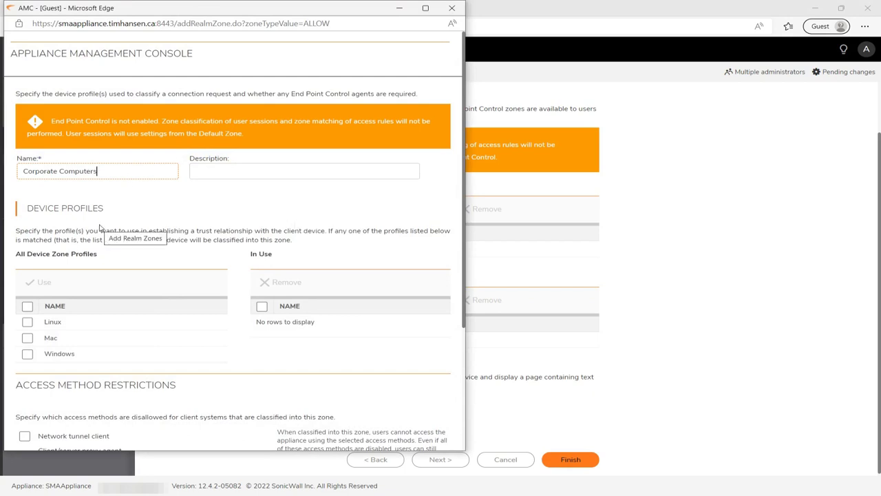
{"action": "scroll", "coordinate": [112, 216], "scroll_direction": "down", "scroll_amount": 3}
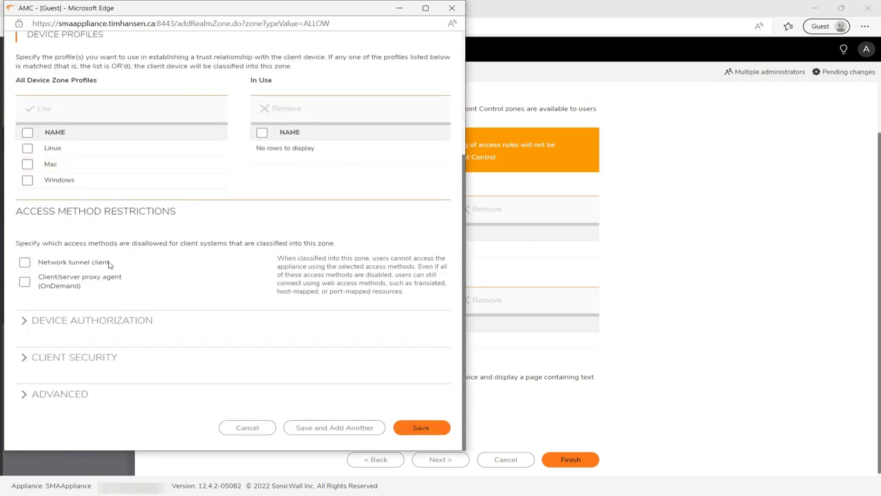
Review the Device Authorization, Client Security and Advanced sections, then save the zone.
{"action": "left_click", "coordinate": [72, 321]}
{"action": "scroll", "coordinate": [70, 323], "scroll_direction": "down", "scroll_amount": 4}
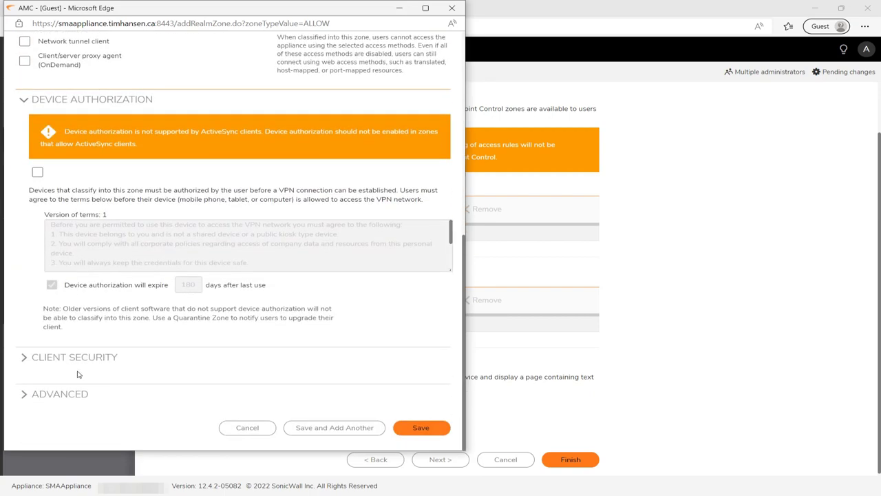
{"action": "left_click", "coordinate": [78, 359]}
{"action": "scroll", "coordinate": [79, 363], "scroll_direction": "down", "scroll_amount": 3}
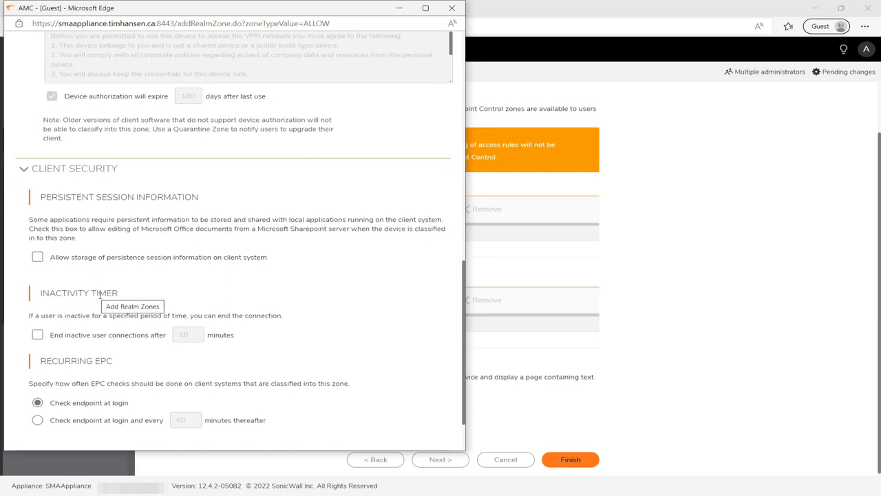
{"action": "scroll", "coordinate": [96, 296], "scroll_direction": "down", "scroll_amount": 1}
{"action": "left_click", "coordinate": [80, 393]}
{"action": "scroll", "coordinate": [81, 399], "scroll_direction": "down", "scroll_amount": 1}
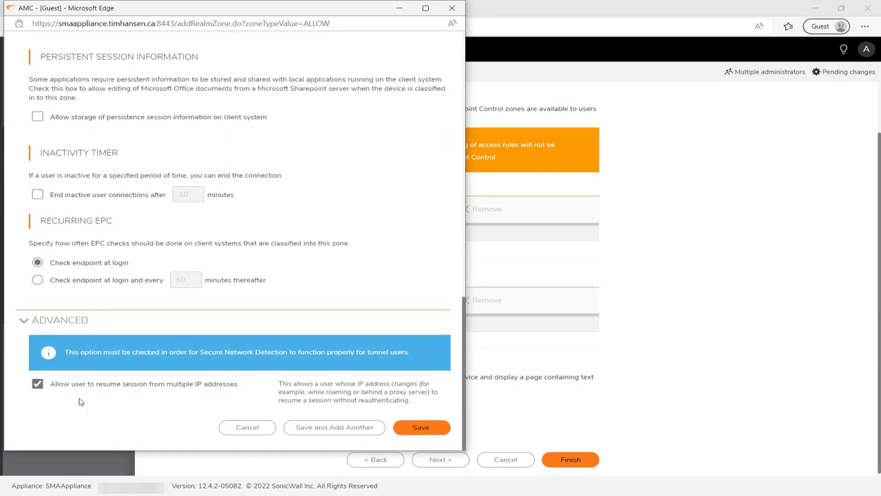
{"action": "scroll", "coordinate": [68, 326], "scroll_direction": "up", "scroll_amount": 3}
{"action": "scroll", "coordinate": [73, 309], "scroll_direction": "up", "scroll_amount": 1}
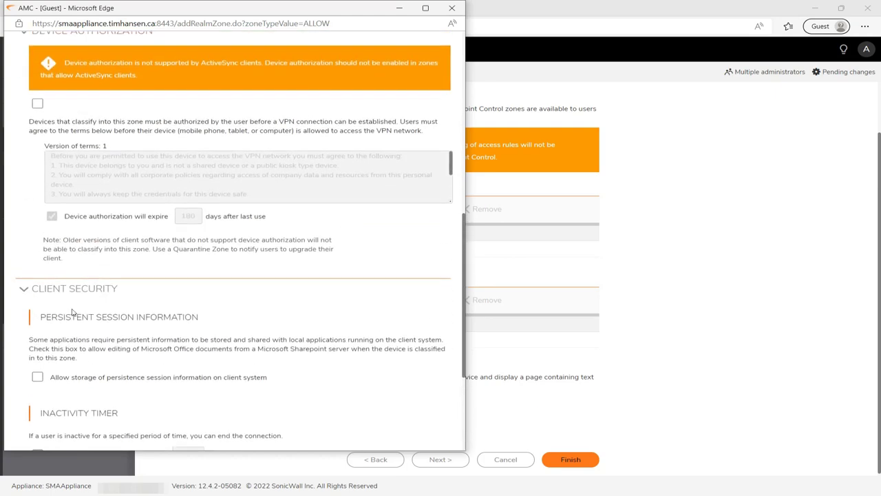
{"action": "scroll", "coordinate": [75, 287], "scroll_direction": "up", "scroll_amount": 4}
{"action": "scroll", "coordinate": [86, 272], "scroll_direction": "up", "scroll_amount": 1}
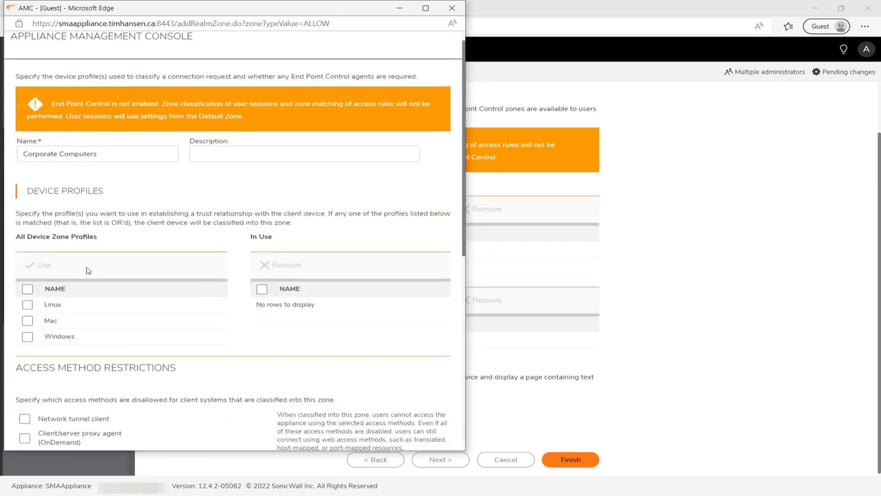
{"action": "scroll", "coordinate": [93, 269], "scroll_direction": "down", "scroll_amount": 2}
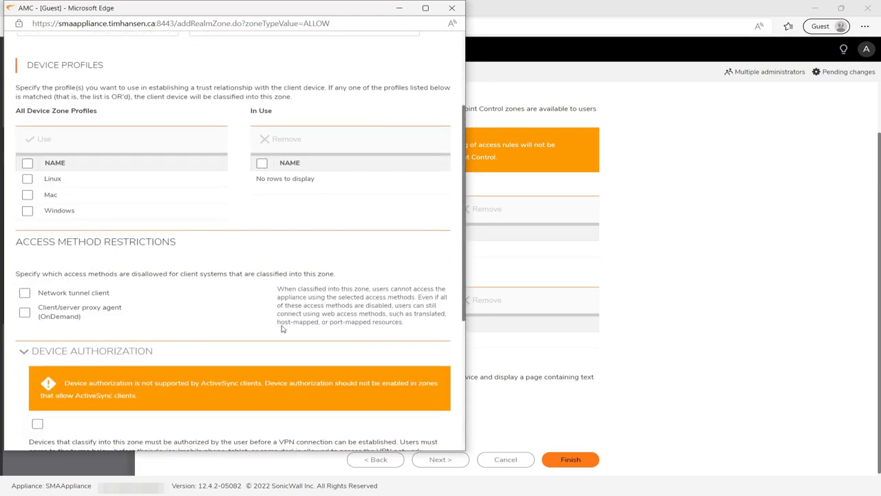
{"action": "scroll", "coordinate": [305, 374], "scroll_direction": "down", "scroll_amount": 4}
{"action": "left_click", "coordinate": [426, 431]}
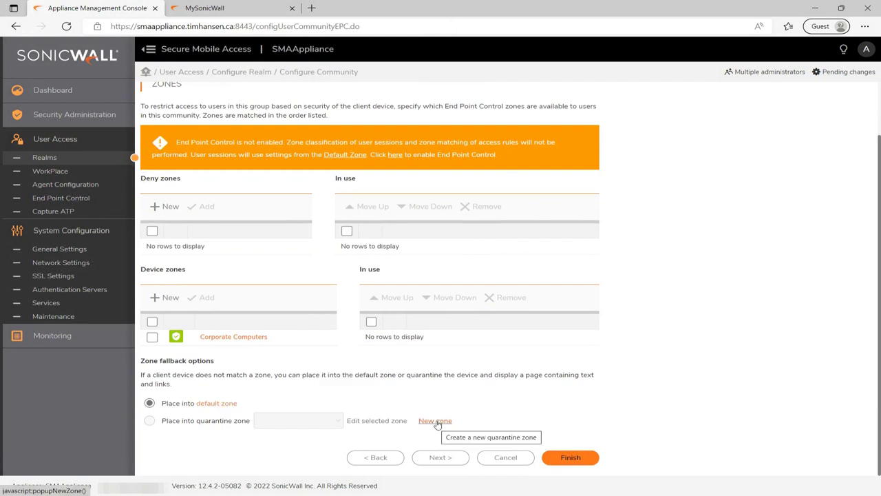
Check the default zone's settings, then start a new zone named Quarantine.
{"action": "left_click", "coordinate": [216, 404]}
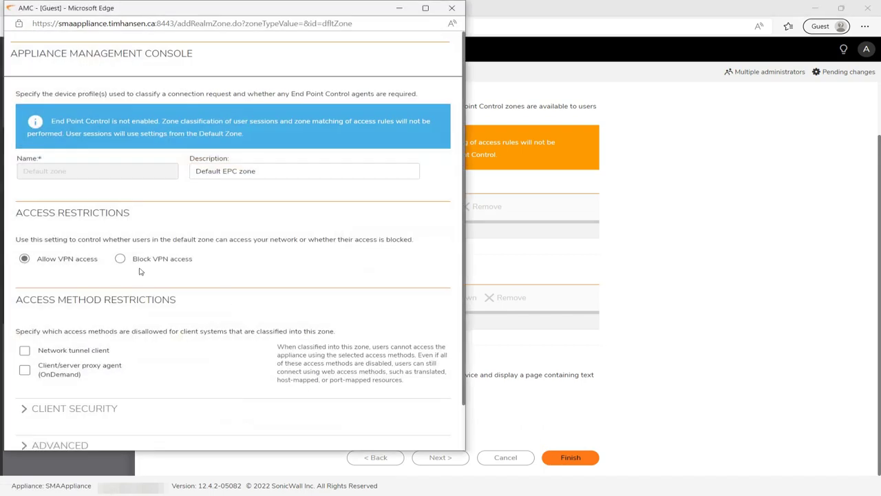
{"action": "left_click", "coordinate": [452, 8]}
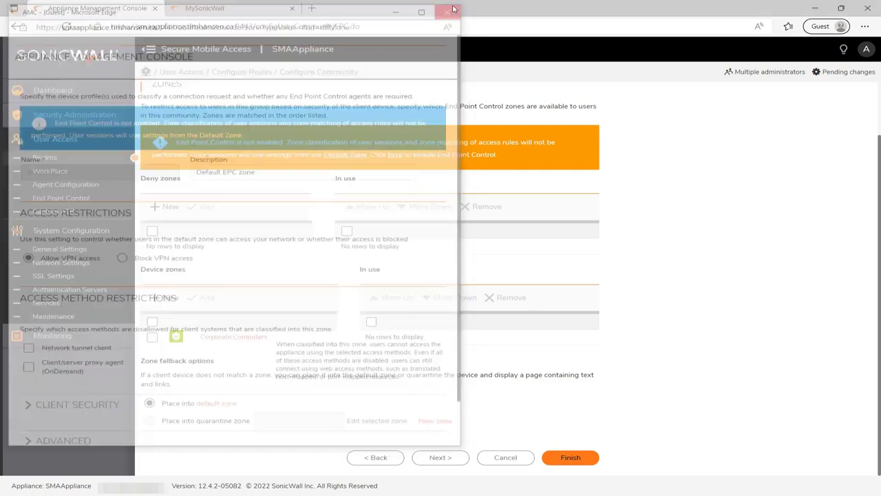
{"action": "left_click", "coordinate": [434, 420]}
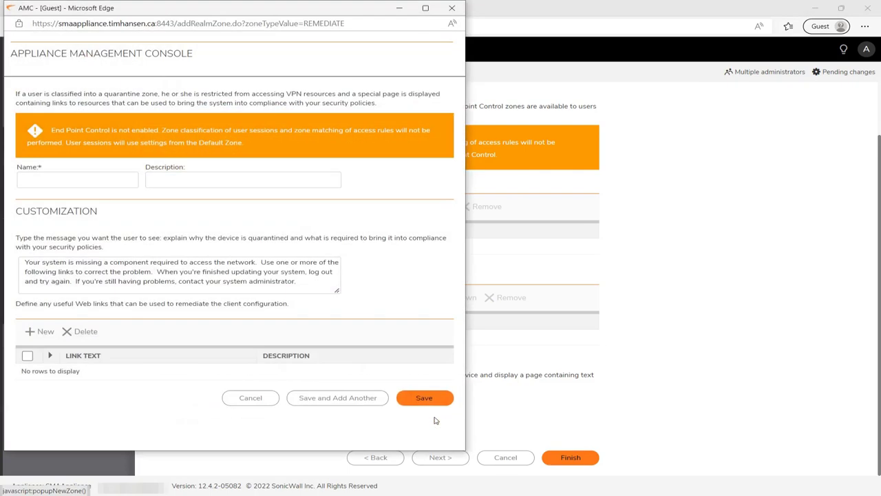
{"action": "left_click", "coordinate": [59, 181]}
{"action": "type", "text": "Quana"}
{"action": "key", "text": "BackSpace"}
{"action": "type", "text": "rantine"}
{"action": "key", "text": "Tab"}
{"action": "key", "text": "Tab"}
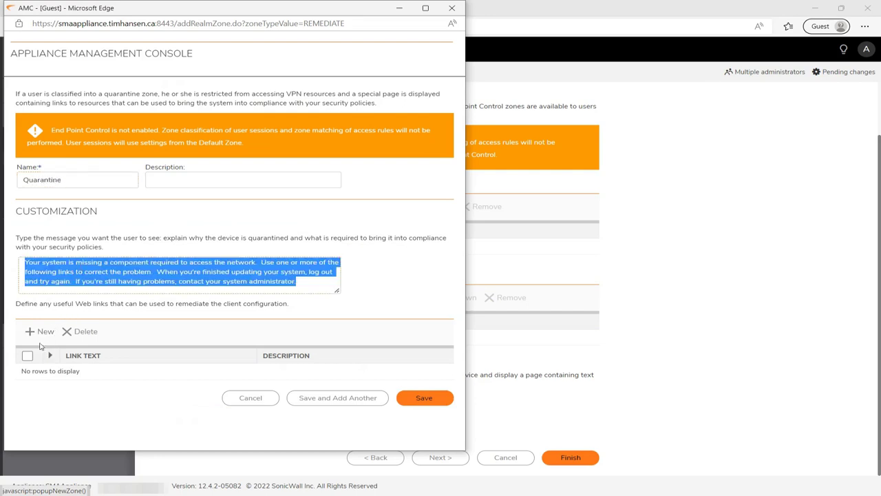
{"action": "left_click", "coordinate": [35, 332]}
{"action": "left_click", "coordinate": [92, 201]}
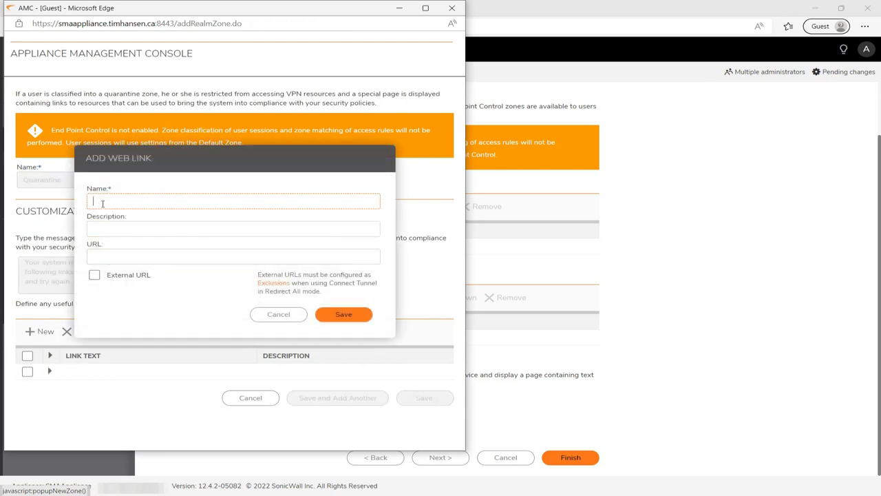
{"action": "type", "text": "HelpDesk"}
{"action": "key", "text": "Tab"}
{"action": "key", "text": "Tab"}
{"action": "type", "text": "https://timhansen"}
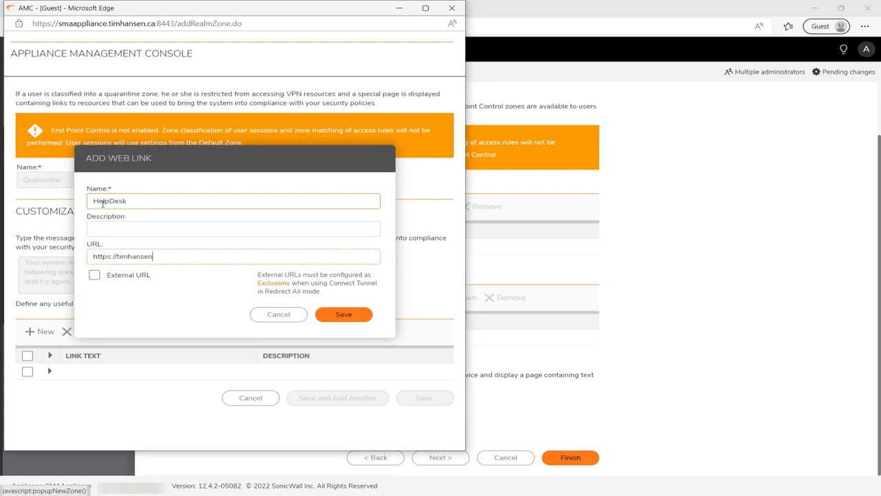
{"action": "type", "text": ".ca/helpdesk"}
{"action": "left_click", "coordinate": [338, 315]}
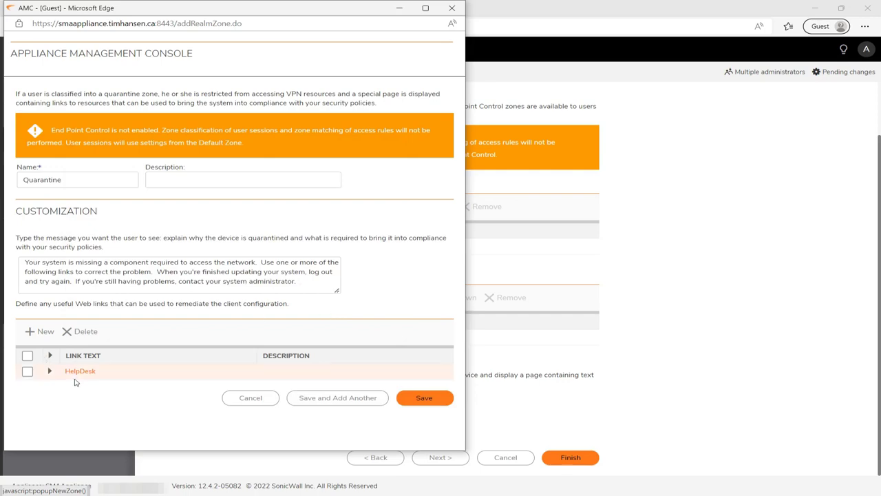
{"action": "left_click", "coordinate": [419, 398]}
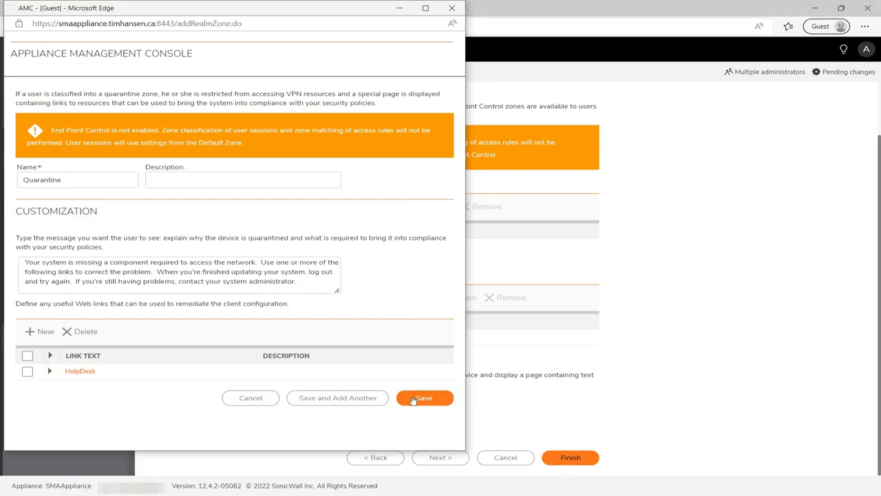
{"action": "scroll", "coordinate": [412, 397], "scroll_direction": "down", "scroll_amount": 2}
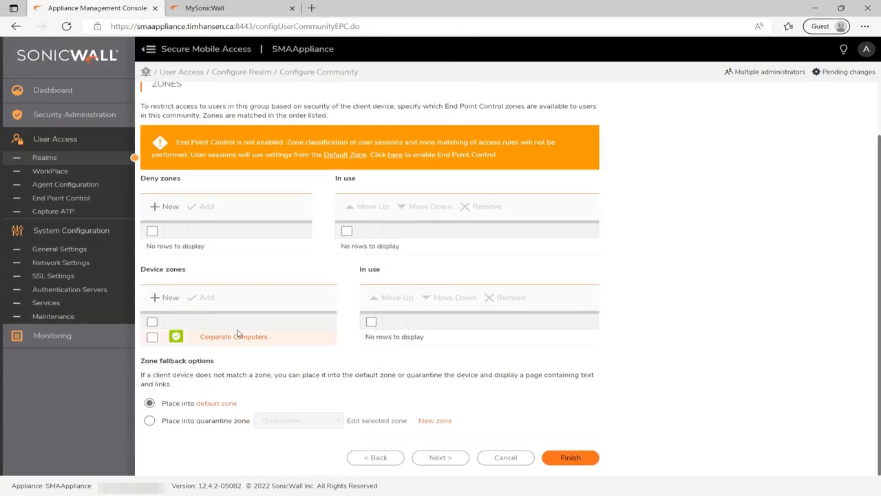
Send unmatched devices to the Quarantine zone and add Corporate Computers to the in-use device zones.
{"action": "left_click", "coordinate": [149, 422]}
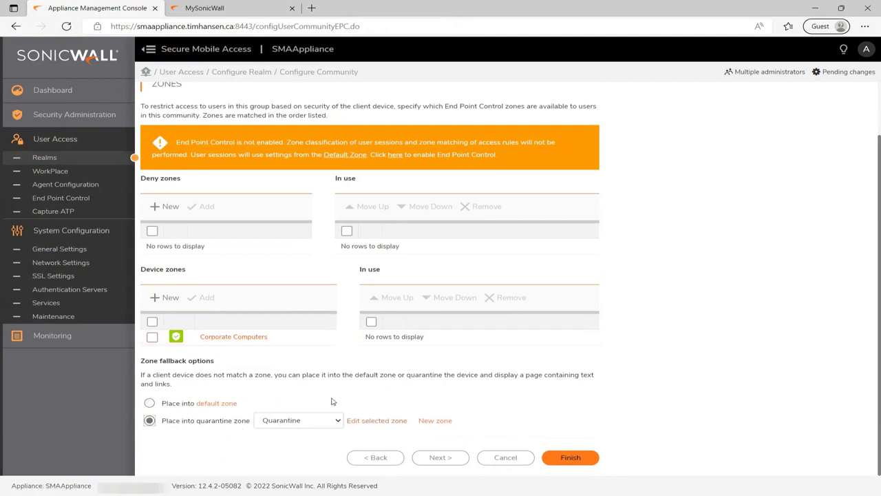
{"action": "left_click", "coordinate": [334, 421]}
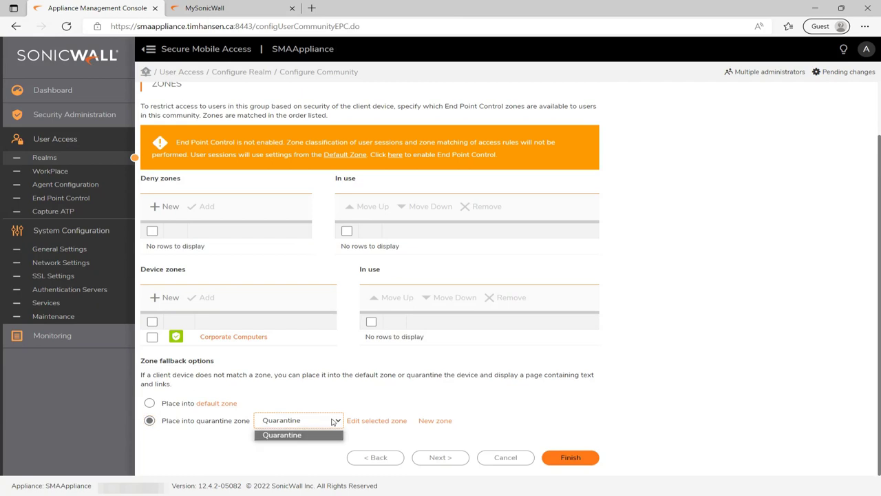
{"action": "left_click", "coordinate": [335, 421]}
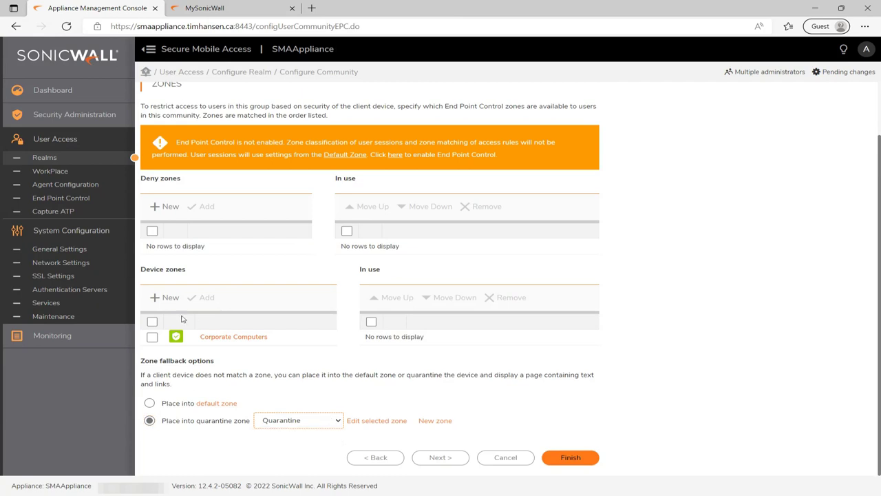
{"action": "left_click", "coordinate": [152, 336]}
{"action": "left_click", "coordinate": [203, 297]}
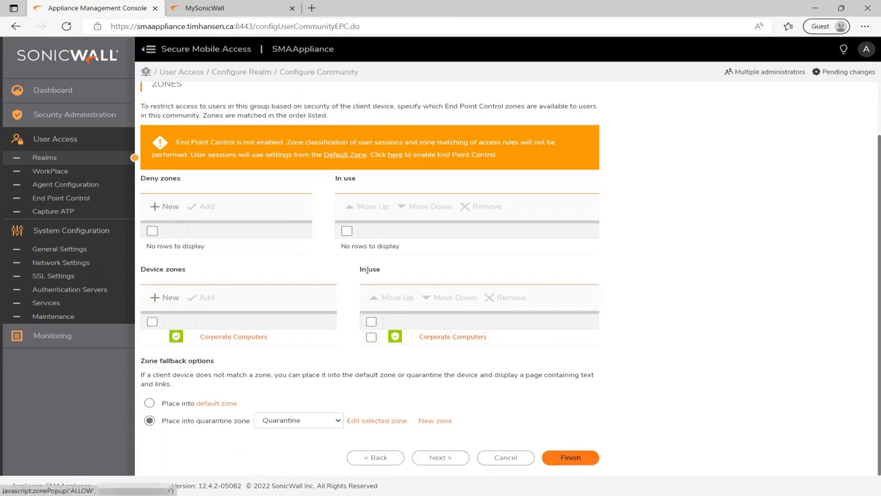
{"action": "left_click_drag", "start_coordinate": [357, 269], "coordinate": [383, 273]}
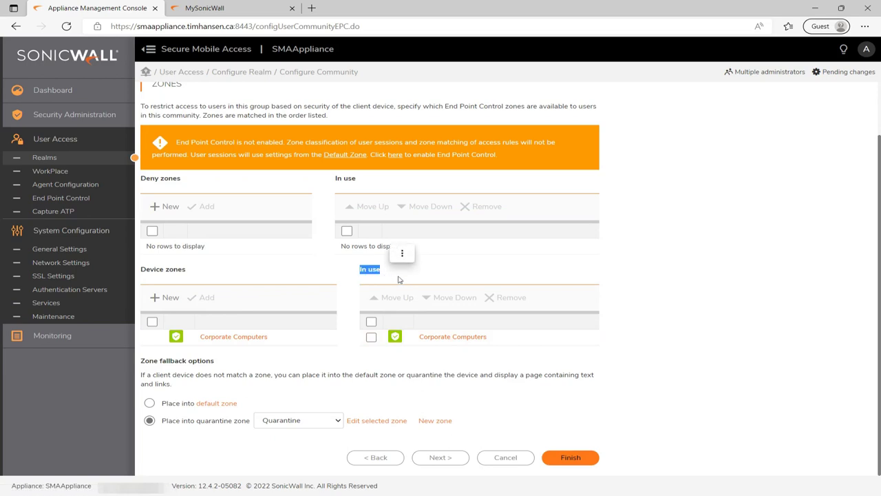
{"action": "left_click", "coordinate": [400, 279]}
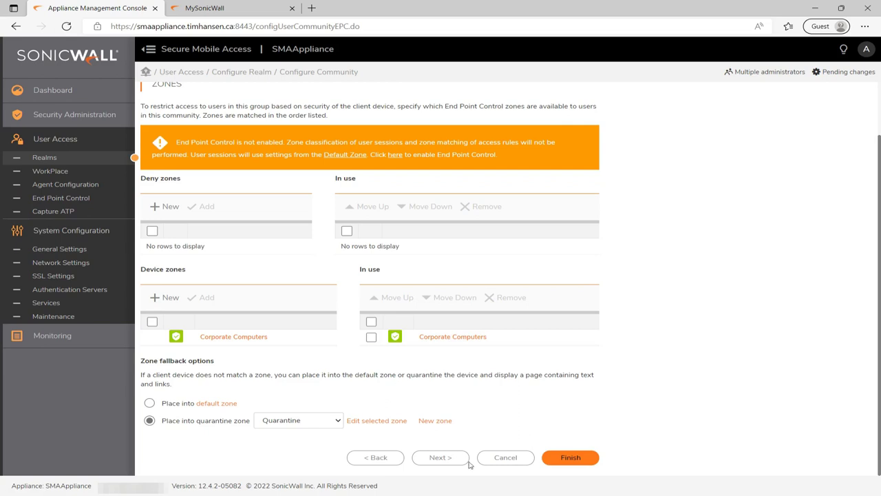
Pass through WorkPlace Appearance and finish the Sales Employees community.
{"action": "left_click", "coordinate": [444, 459]}
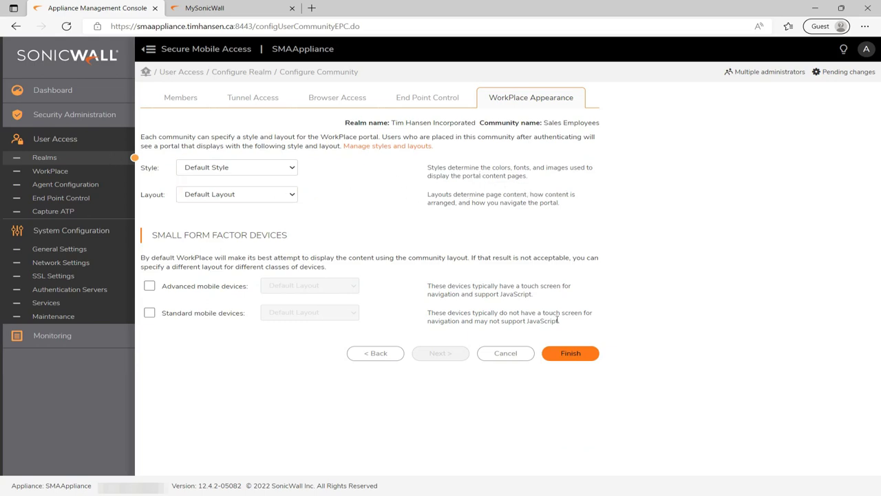
{"action": "left_click", "coordinate": [570, 353]}
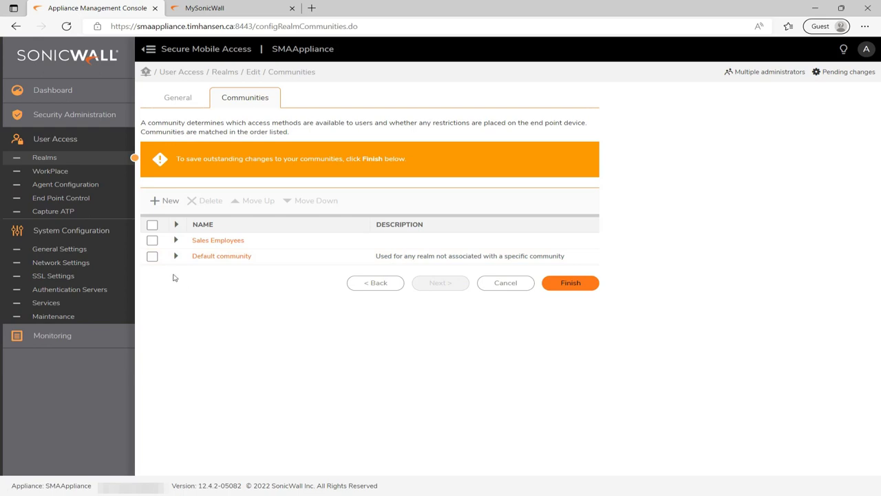
Delete the Default community and finish editing the realm.
{"action": "left_click", "coordinate": [152, 256]}
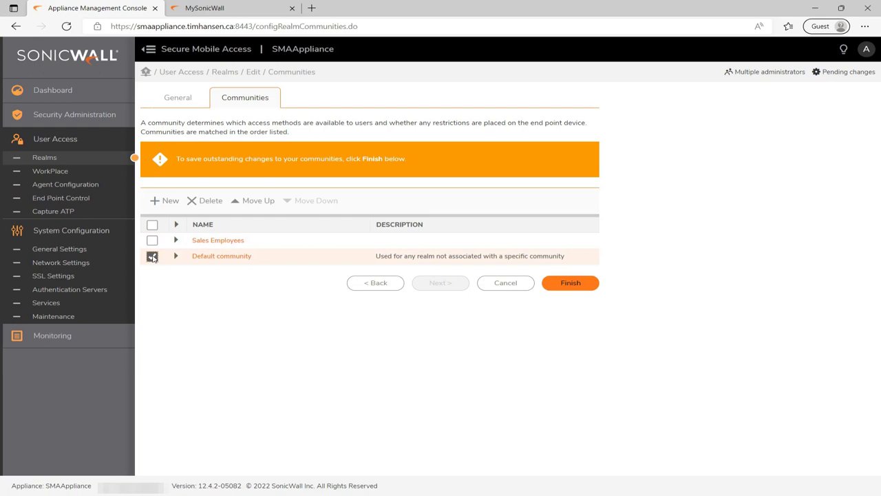
{"action": "left_click", "coordinate": [208, 201]}
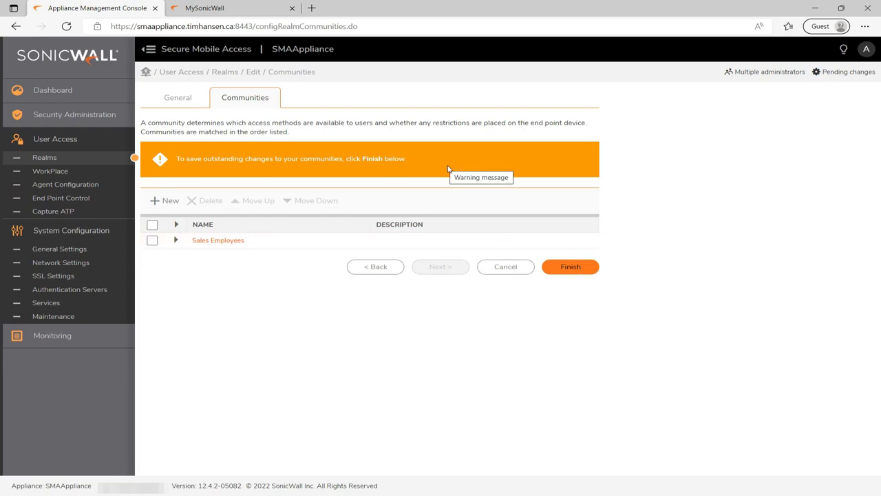
{"action": "left_click", "coordinate": [570, 267]}
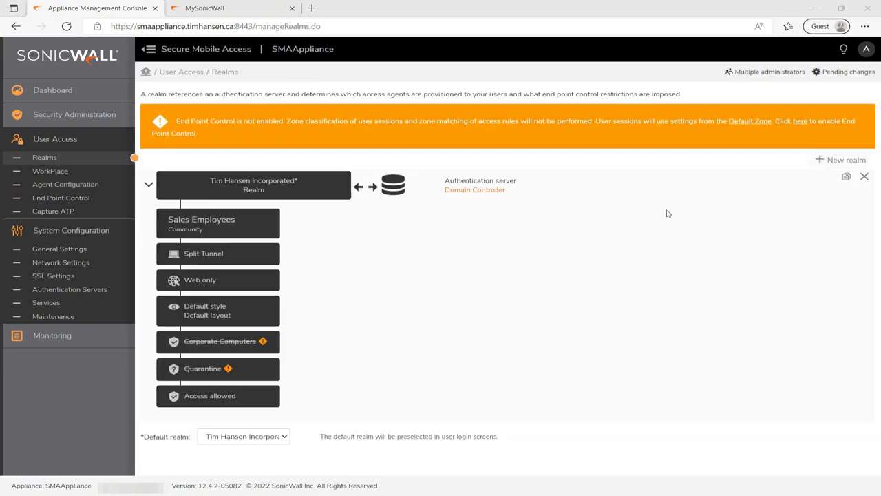
Apply all pending configuration changes, then go to the End Point Control page.
{"action": "left_click", "coordinate": [843, 72]}
{"action": "left_click", "coordinate": [541, 344]}
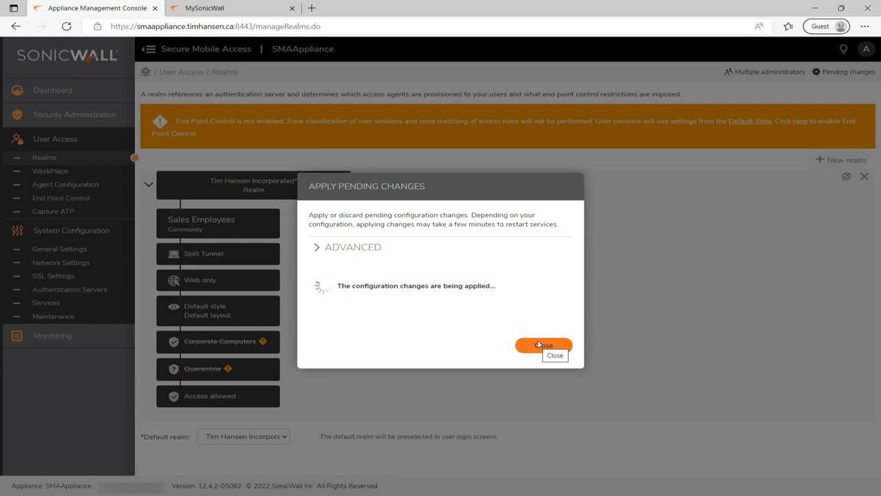
{"action": "left_click", "coordinate": [539, 321]}
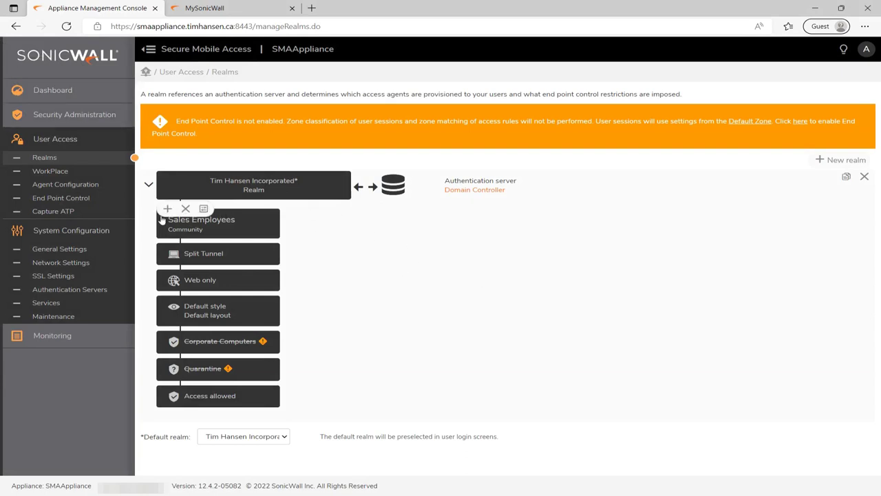
{"action": "left_click", "coordinate": [105, 200]}
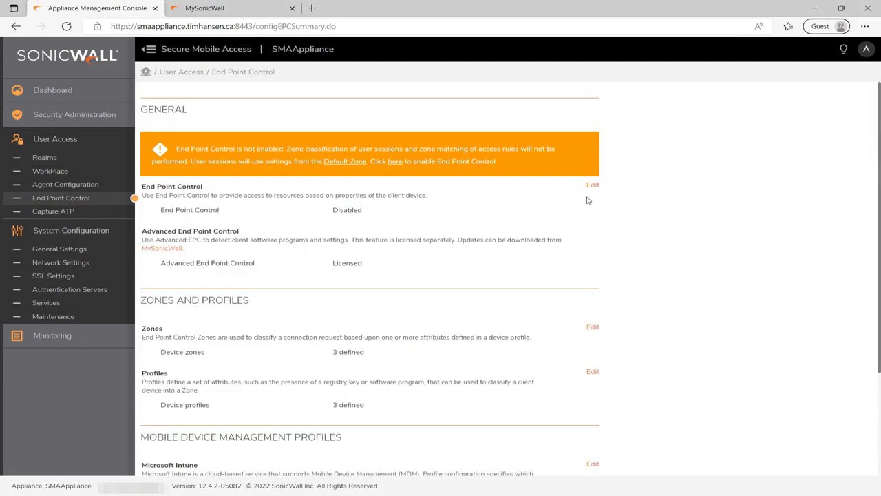
Enable End Point Control and save, then open the Device Profiles list.
{"action": "left_click", "coordinate": [592, 186]}
{"action": "left_click", "coordinate": [151, 229]}
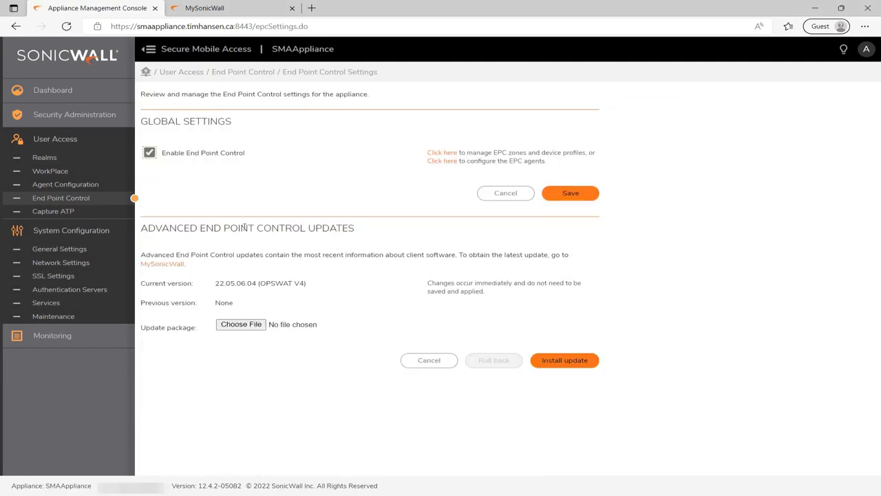
{"action": "left_click", "coordinate": [569, 192]}
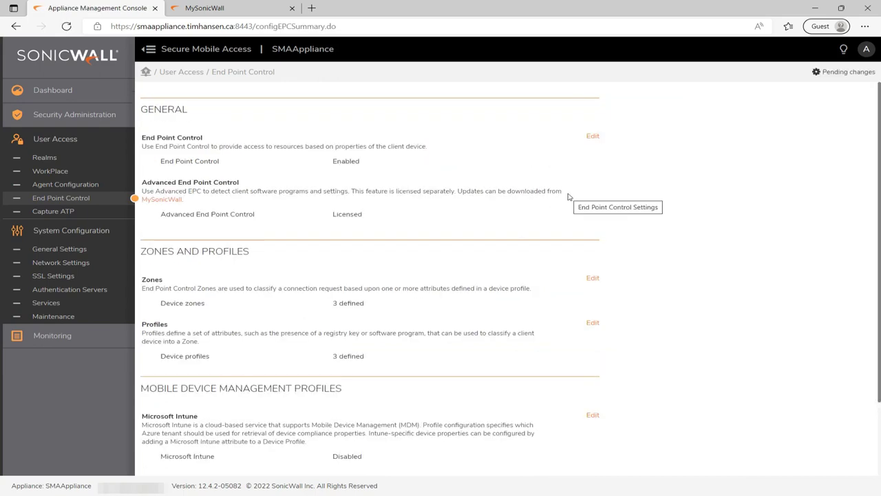
{"action": "left_click", "coordinate": [593, 323]}
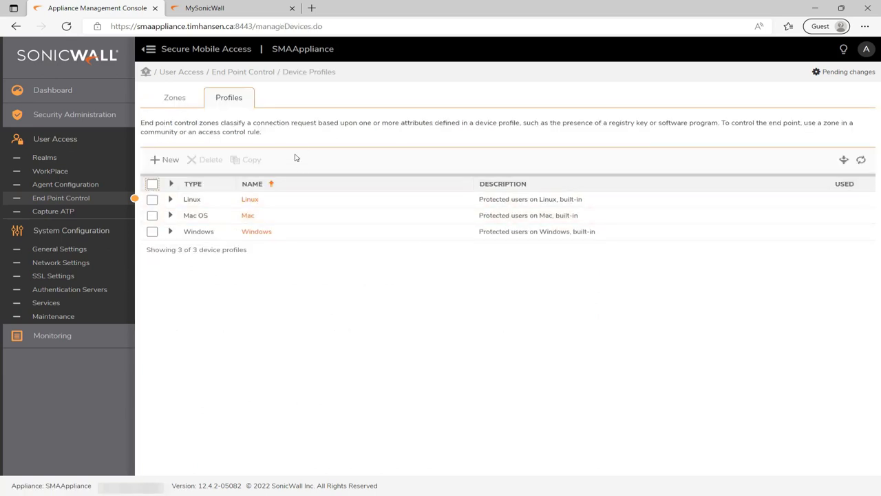
Create a new Windows device profile named Corporate Computers Windows.
{"action": "left_click", "coordinate": [165, 160]}
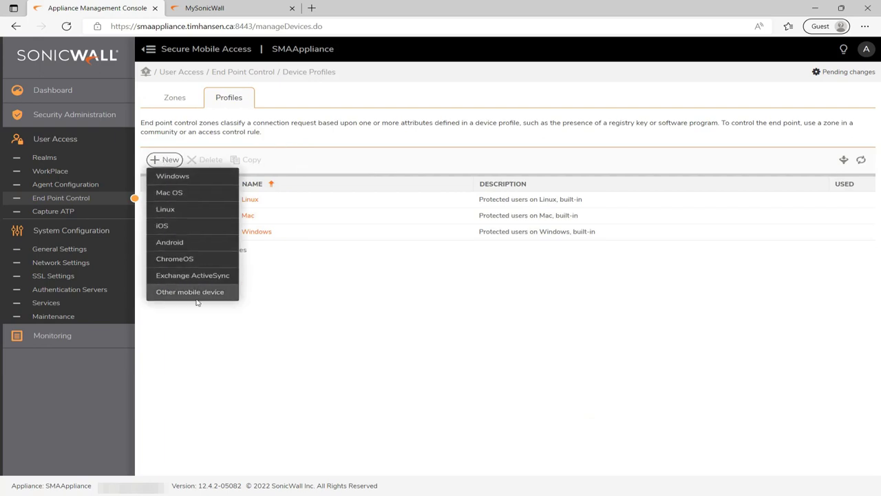
{"action": "left_click", "coordinate": [187, 177]}
{"action": "type", "text": "Corpo"}
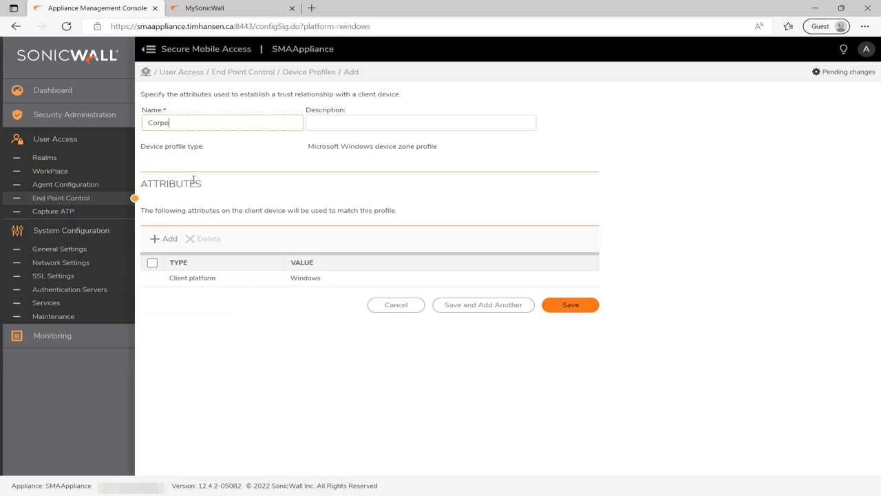
{"action": "type", "text": "rate Computers Windows"}
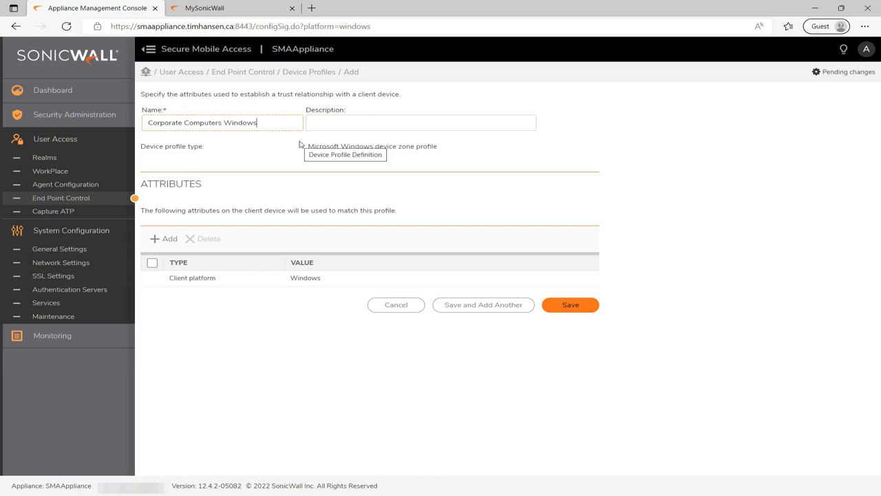
Require SonicWALL L.L.C.'s SonicWall Capture Client antimalware, version above 3.0.
{"action": "left_click", "coordinate": [162, 240]}
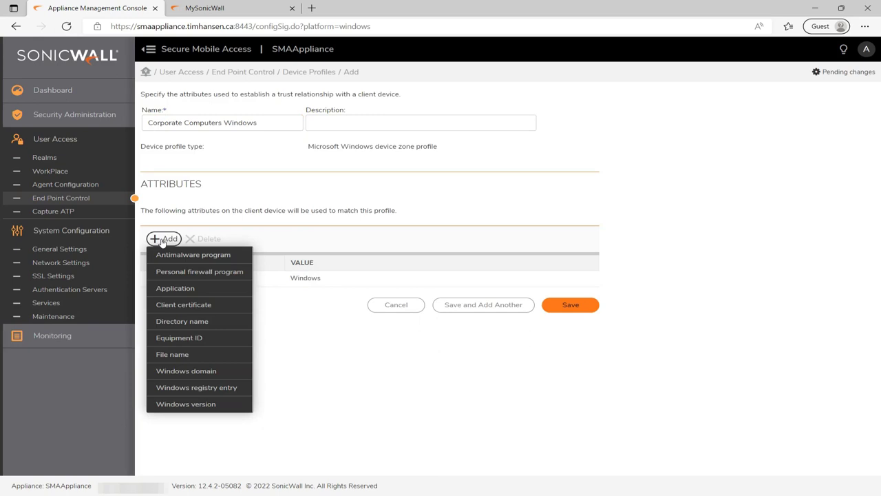
{"action": "left_click", "coordinate": [235, 254]}
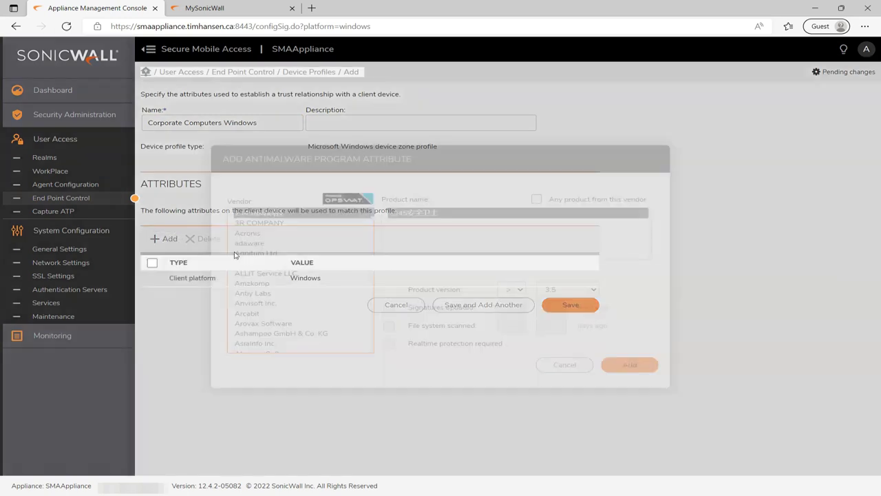
{"action": "scroll", "coordinate": [270, 269], "scroll_direction": "down", "scroll_amount": 5}
{"action": "scroll", "coordinate": [270, 269], "scroll_direction": "down", "scroll_amount": 20}
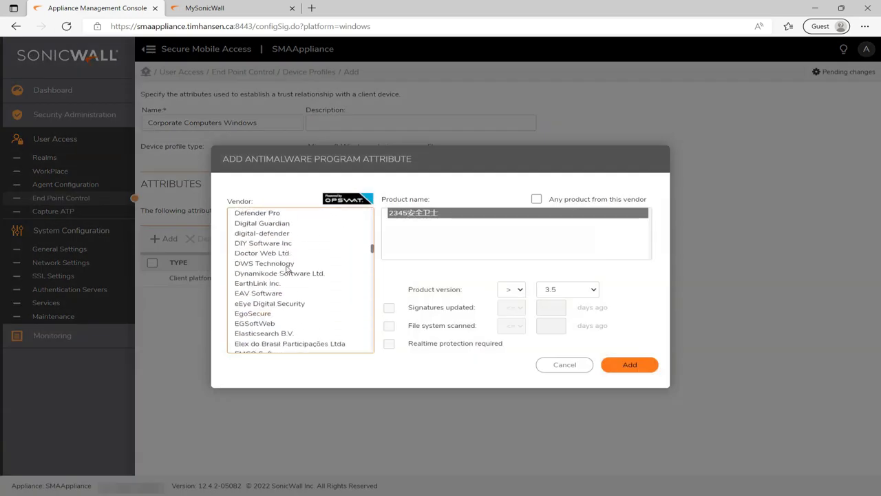
{"action": "scroll", "coordinate": [292, 294], "scroll_direction": "down", "scroll_amount": 20}
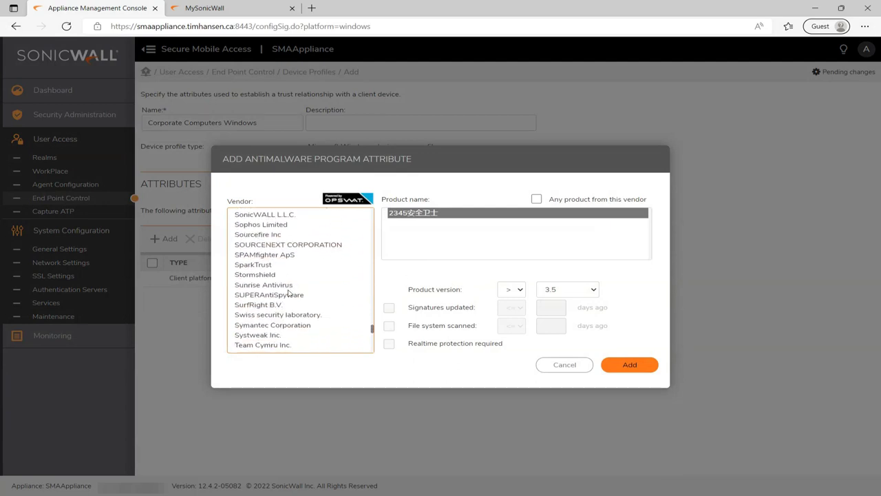
{"action": "left_click", "coordinate": [270, 216]}
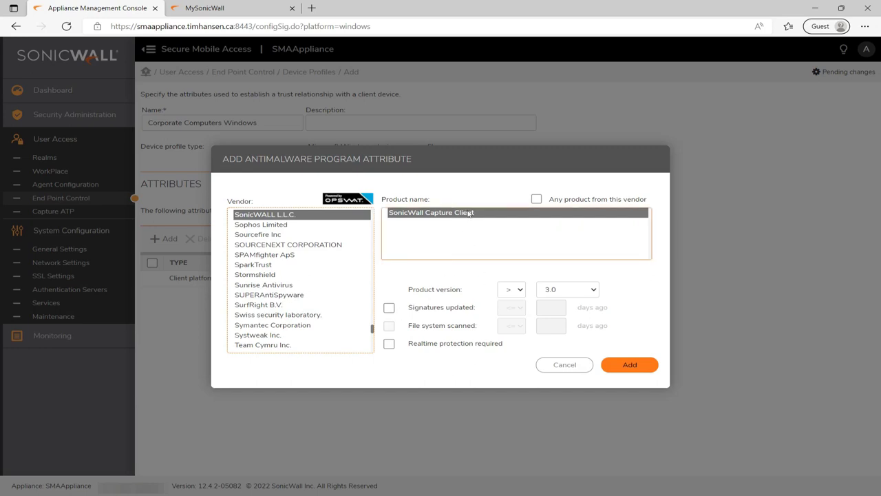
{"action": "left_click", "coordinate": [630, 365]}
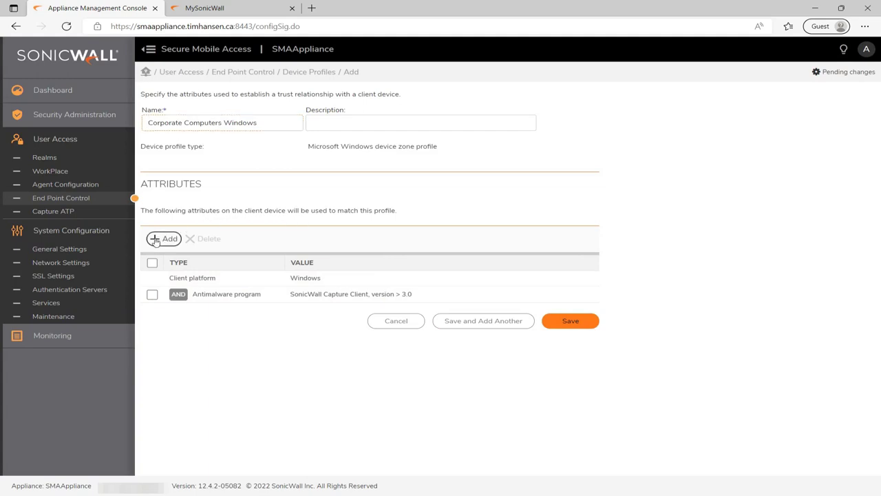
Add a c:\test.txt file name requirement and save the Corporate Computers Windows profile.
{"action": "left_click", "coordinate": [155, 239]}
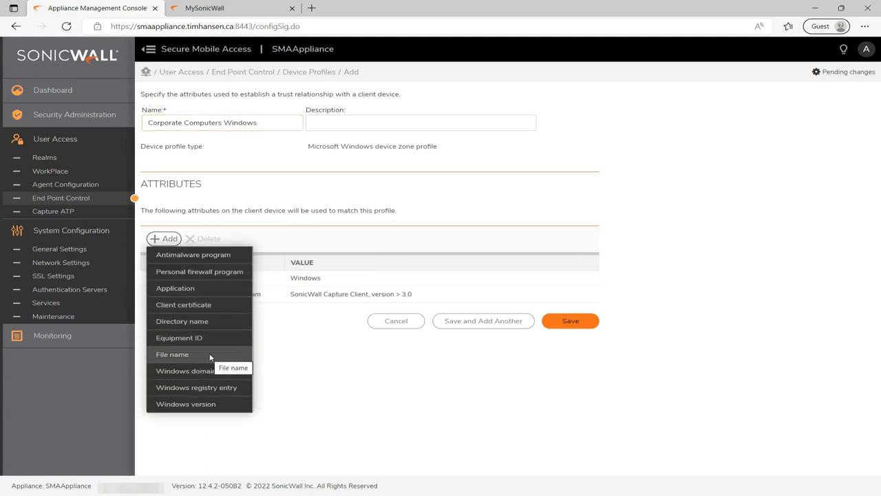
{"action": "left_click", "coordinate": [172, 353]}
{"action": "type", "text": "c"}
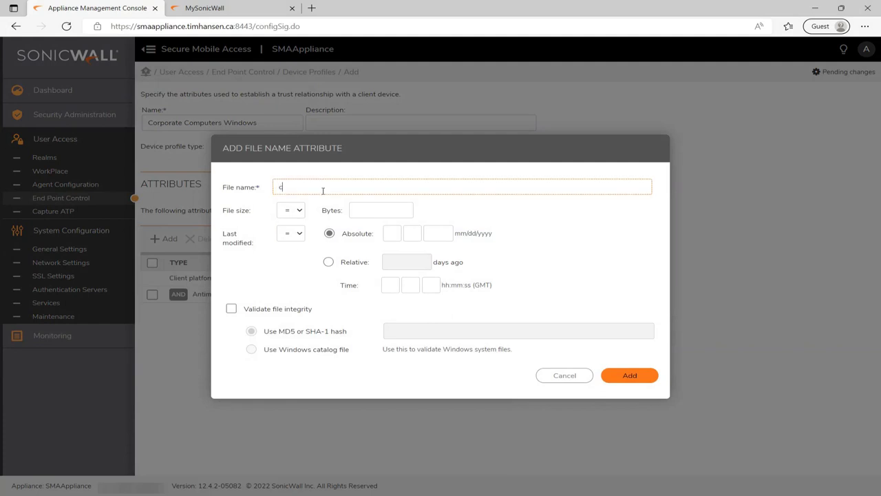
{"action": "type", "text": ":\te"}
{"action": "type", "text": ".txt"}
{"action": "left_click", "coordinate": [630, 376]}
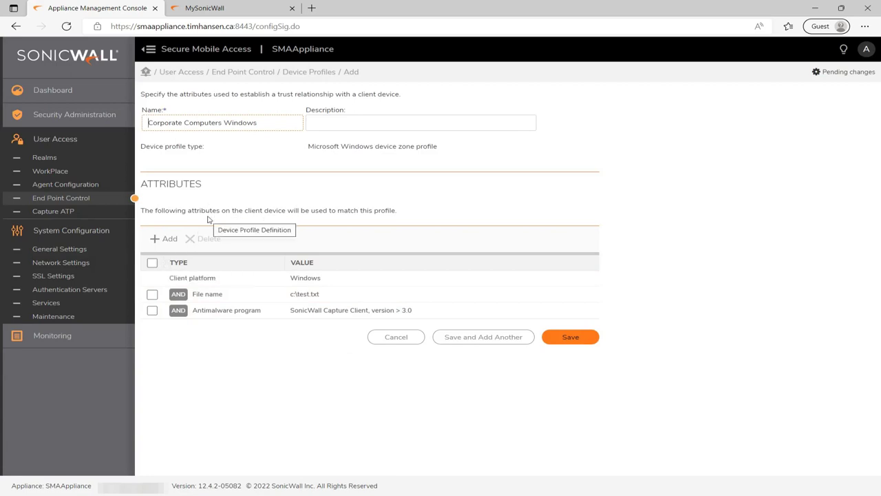
{"action": "left_click", "coordinate": [574, 337]}
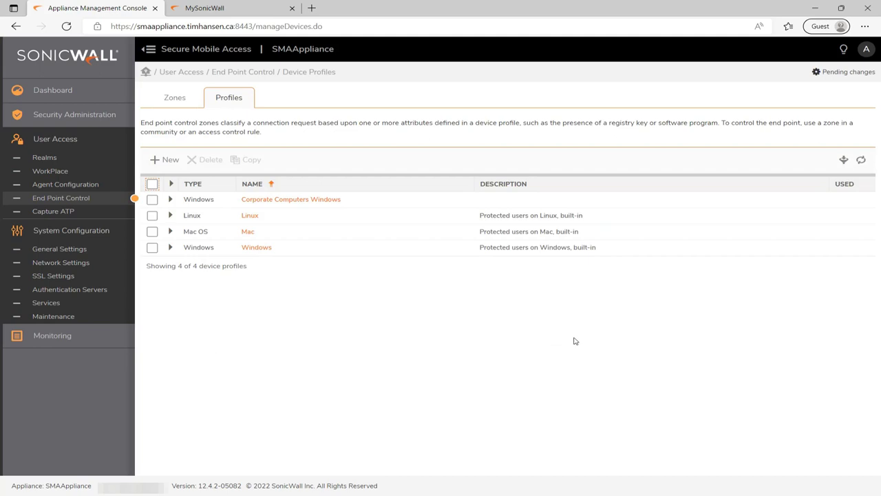
Set the Corporate Computers zone to use the Corporate Computers Windows profile and save it.
{"action": "left_click", "coordinate": [175, 100]}
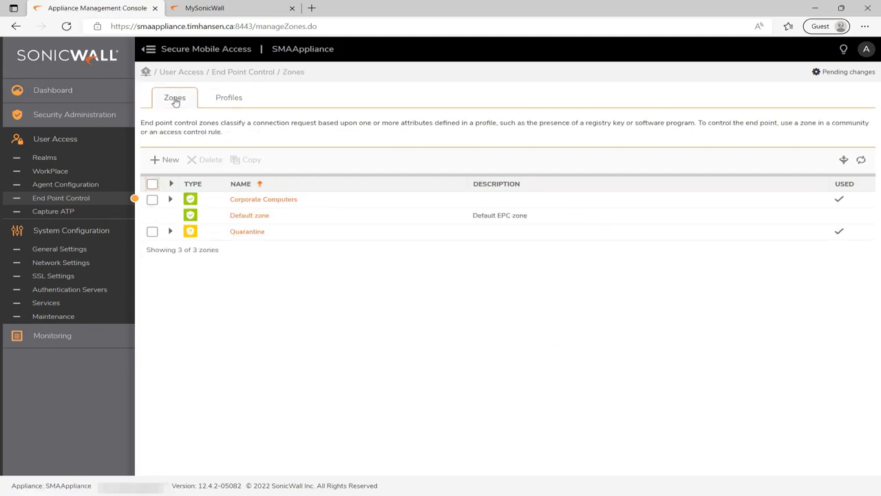
{"action": "left_click", "coordinate": [252, 200]}
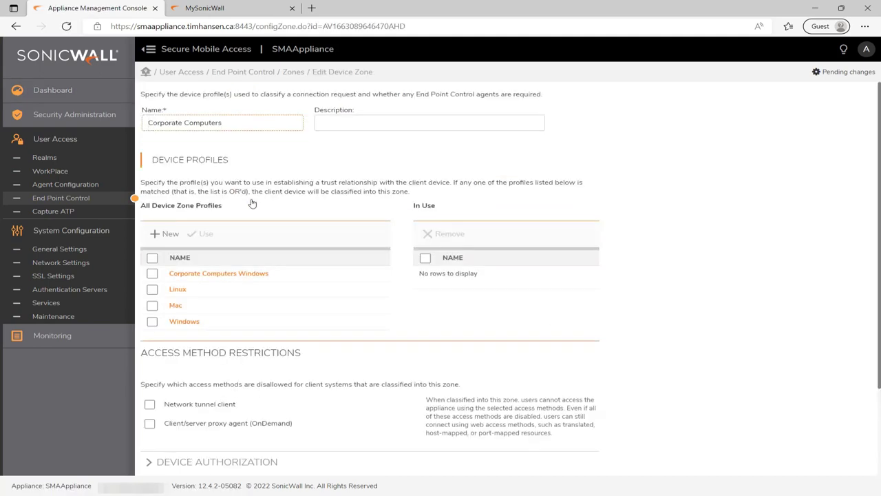
{"action": "left_click", "coordinate": [153, 274]}
{"action": "left_click", "coordinate": [206, 233]}
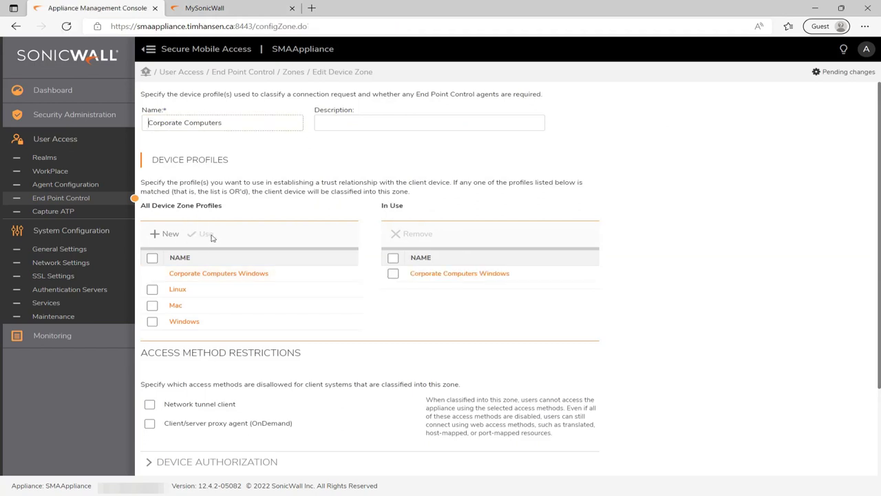
{"action": "scroll", "coordinate": [306, 169], "scroll_direction": "down", "scroll_amount": 3}
{"action": "left_click", "coordinate": [574, 457]}
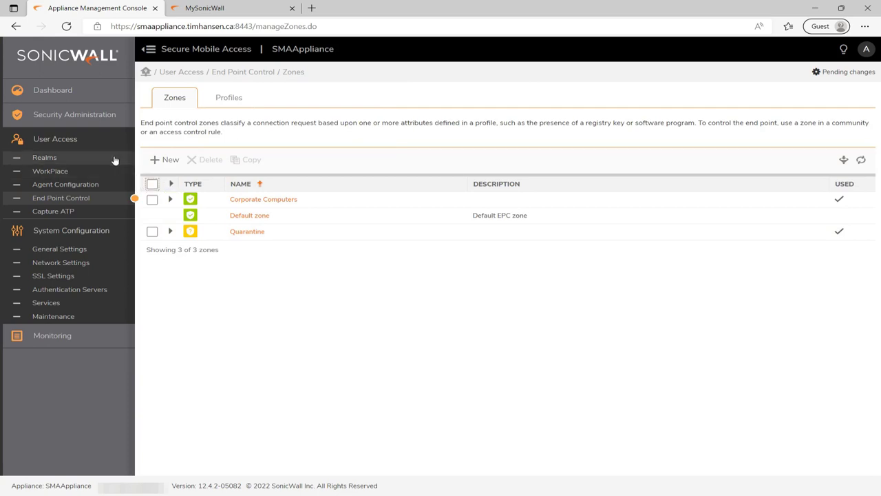
Add a Host name or IP resource named 'Terminal Server' at address 10.10.150.10 and save it.
{"action": "left_click", "coordinate": [103, 123]}
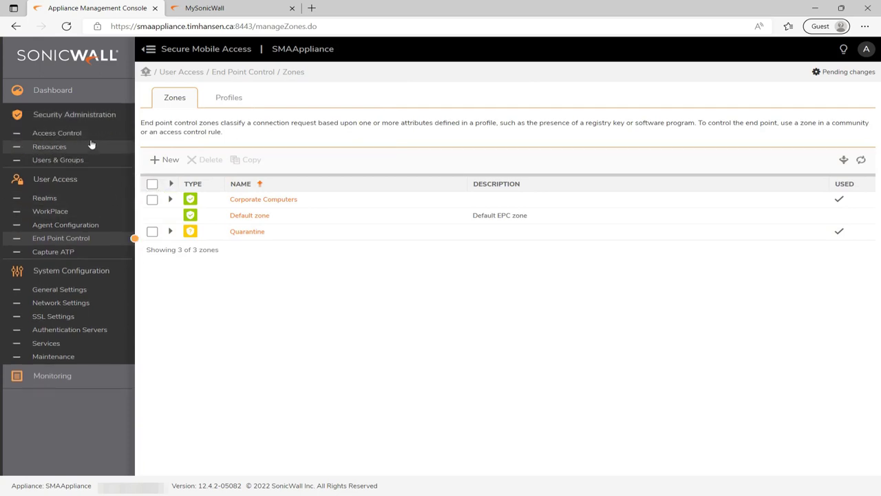
{"action": "left_click", "coordinate": [90, 145]}
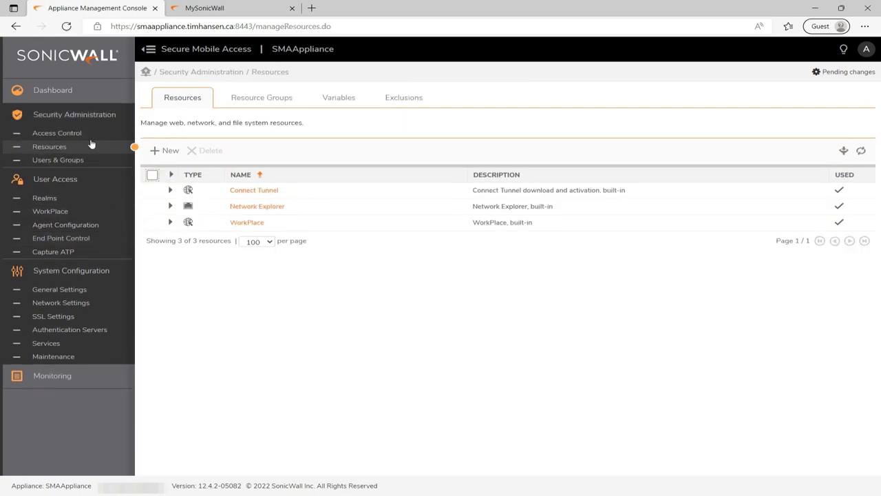
{"action": "left_click", "coordinate": [156, 151]}
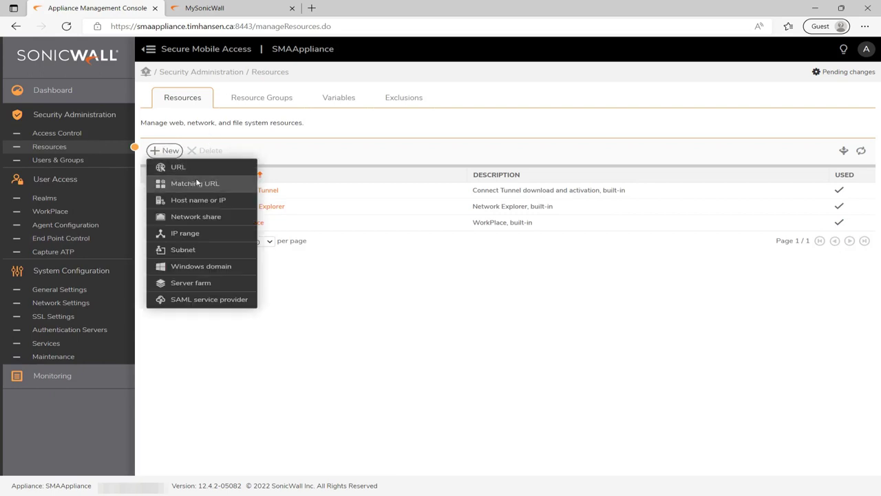
{"action": "left_click", "coordinate": [211, 201]}
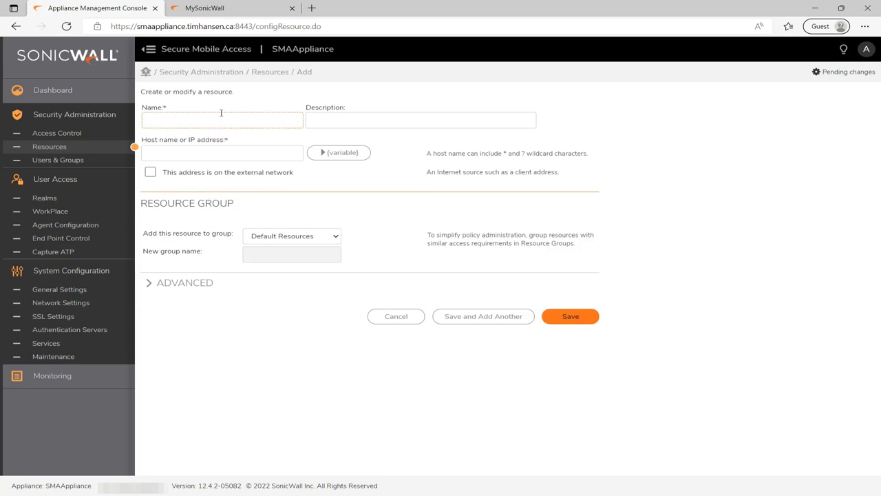
{"action": "type", "text": "Terminal Server"}
{"action": "key", "text": "Tab"}
{"action": "type", "text": "10.10.150."}
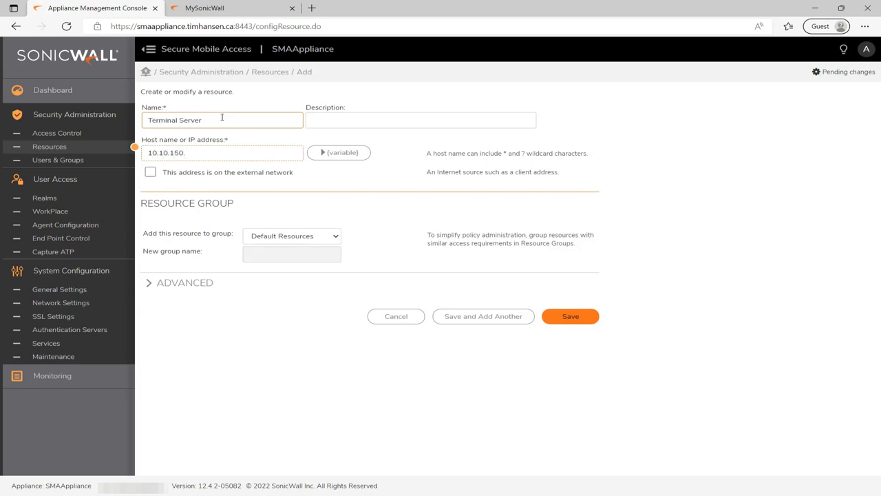
{"action": "type", "text": "10"}
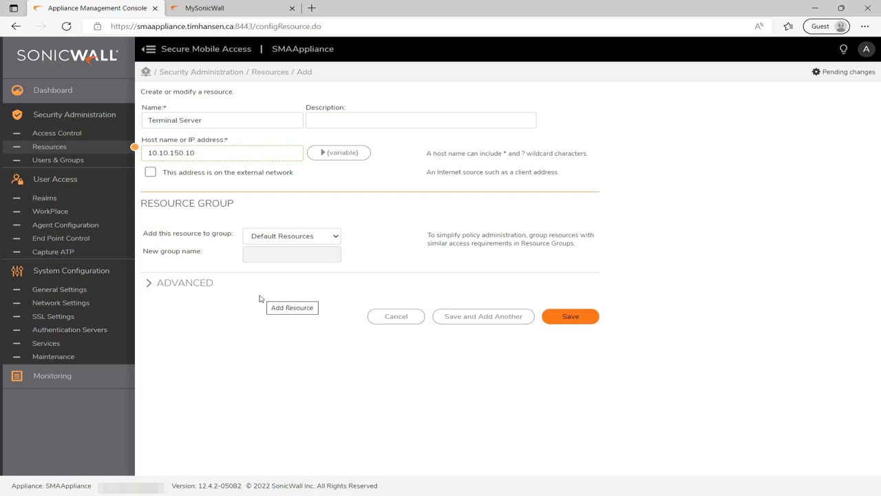
{"action": "left_click", "coordinate": [567, 317]}
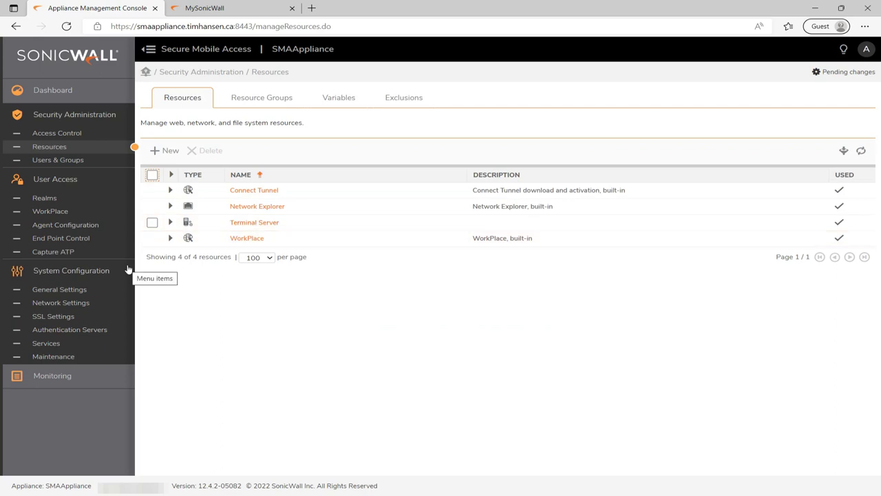
Inspect the Default WorkPlace permit all rule in Access Control, then leave it unchanged.
{"action": "left_click", "coordinate": [70, 133]}
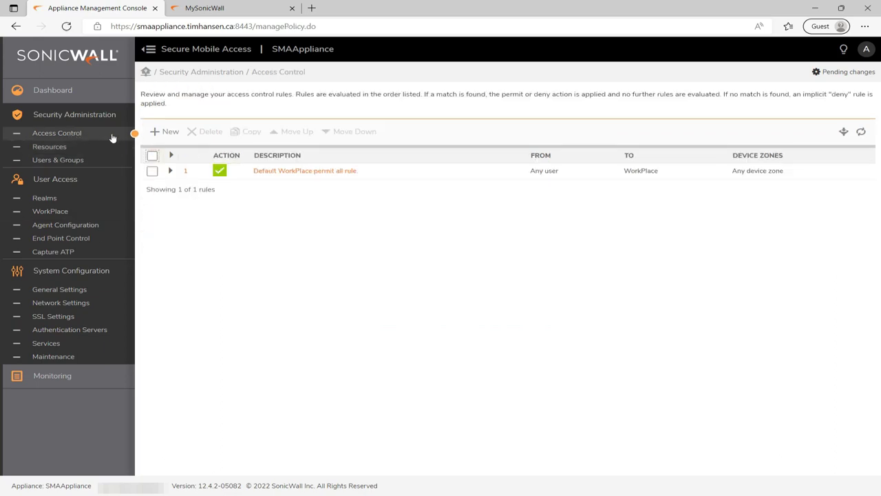
{"action": "left_click", "coordinate": [170, 171]}
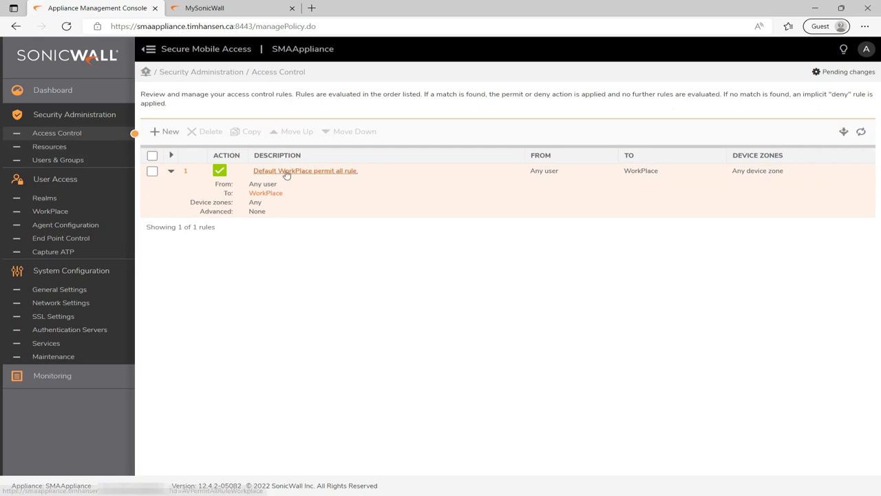
{"action": "left_click", "coordinate": [285, 172]}
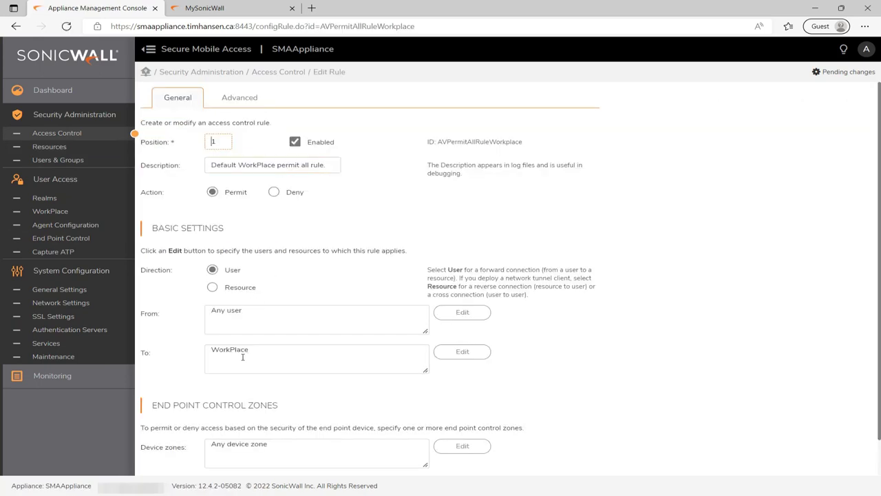
{"action": "scroll", "coordinate": [310, 406], "scroll_direction": "down", "scroll_amount": 1}
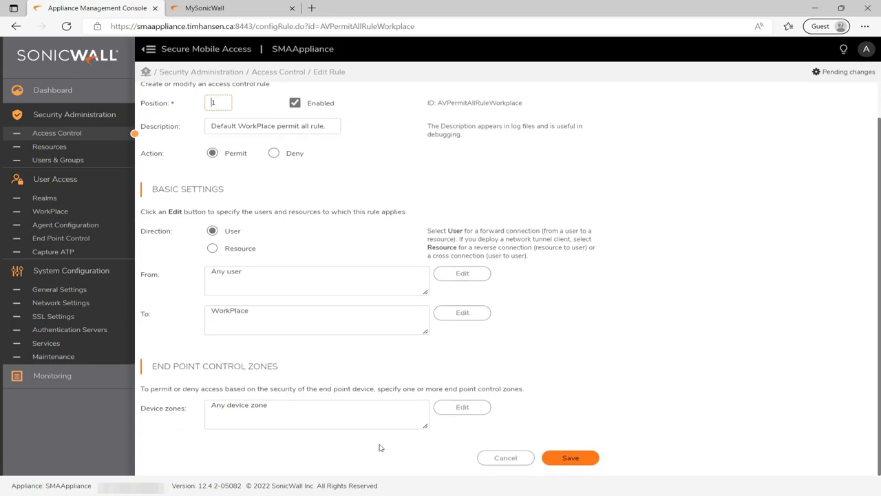
{"action": "left_click", "coordinate": [524, 459]}
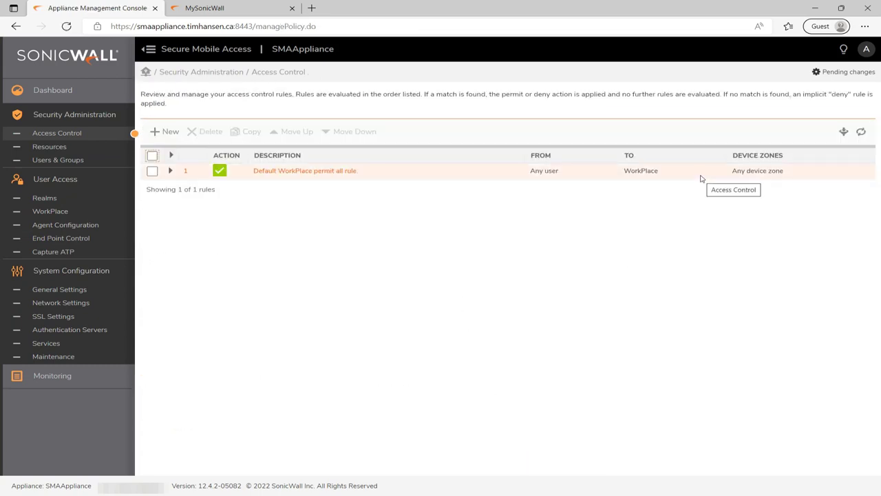
Set the Default WorkPlace permit all rule's action to Deny and save it.
{"action": "left_click", "coordinate": [266, 171]}
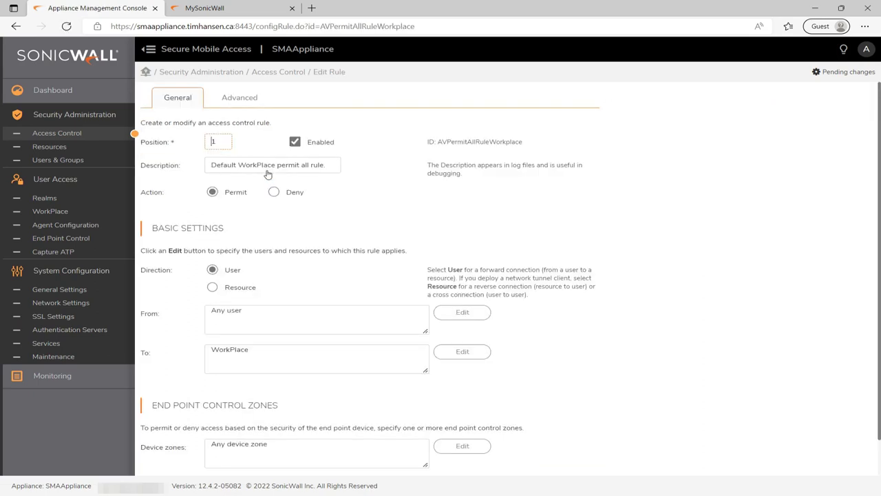
{"action": "left_click", "coordinate": [274, 192]}
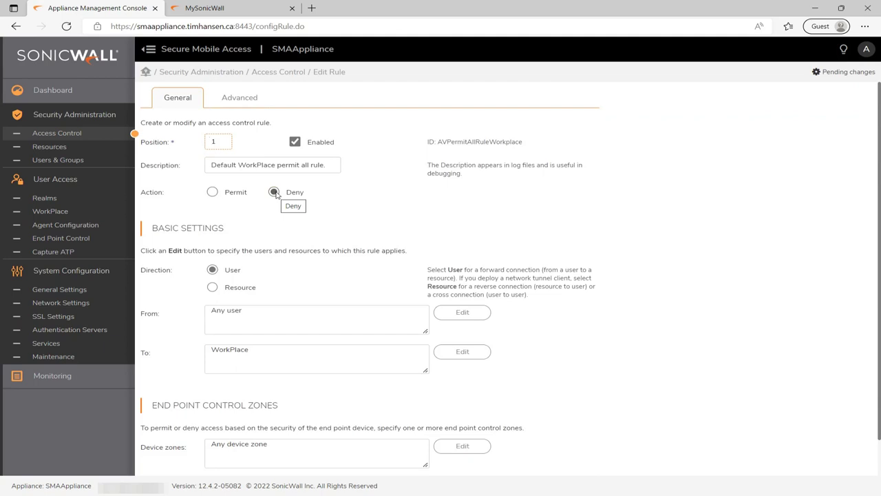
{"action": "scroll", "coordinate": [462, 236], "scroll_direction": "down", "scroll_amount": 1}
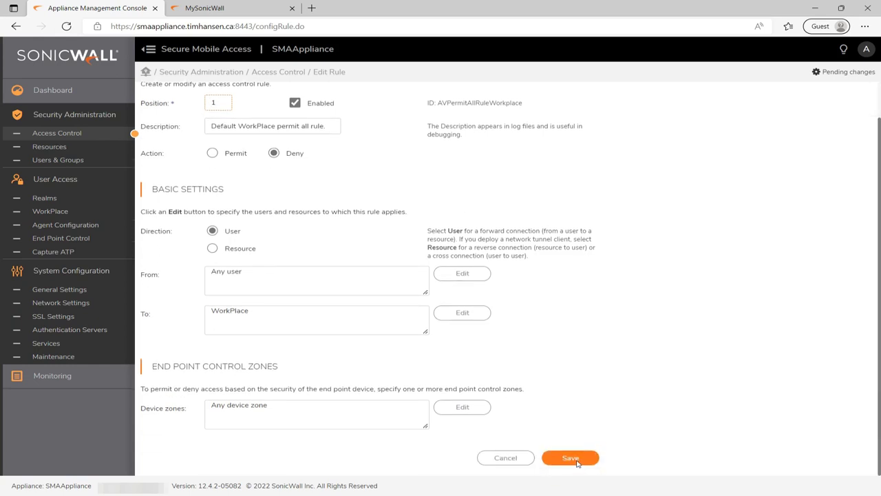
{"action": "left_click", "coordinate": [577, 461]}
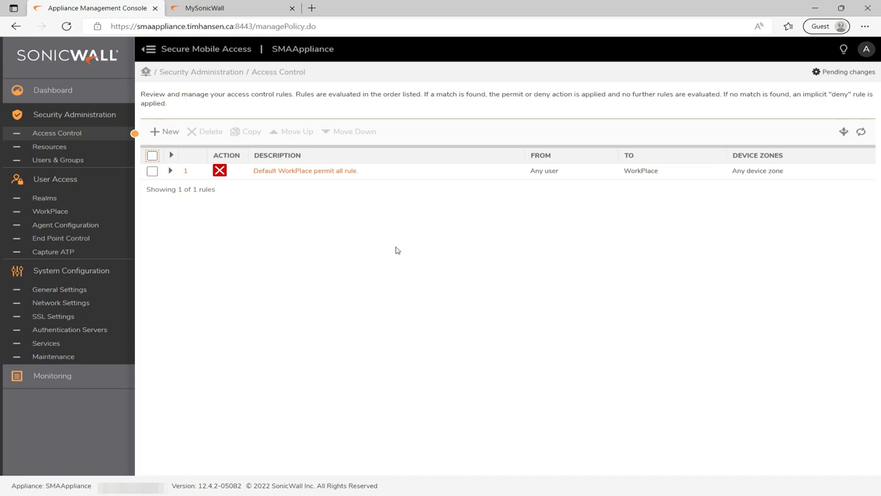
Apply the pending changes, including the deny rule, and close the confirmation.
{"action": "left_click", "coordinate": [841, 74]}
{"action": "left_click", "coordinate": [540, 339]}
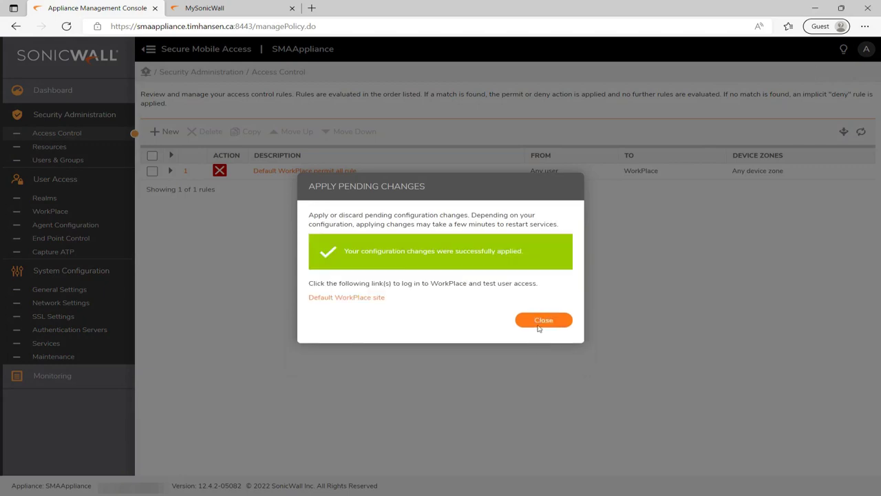
{"action": "left_click", "coordinate": [540, 323]}
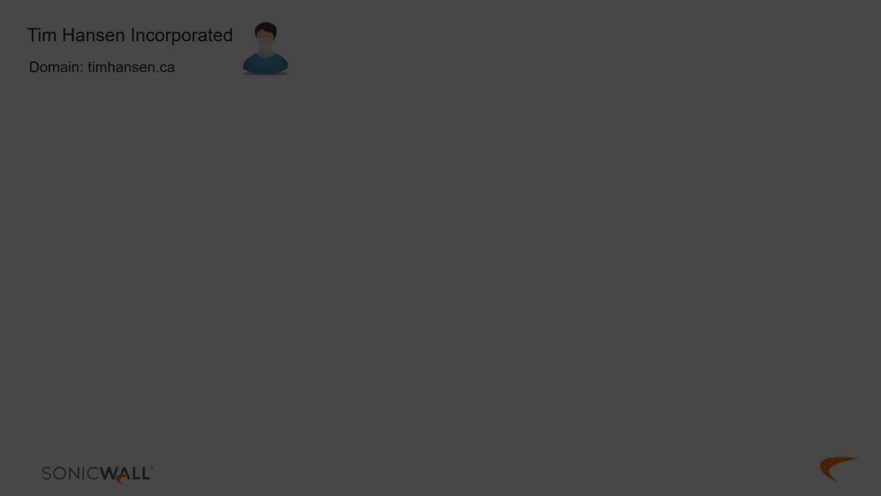
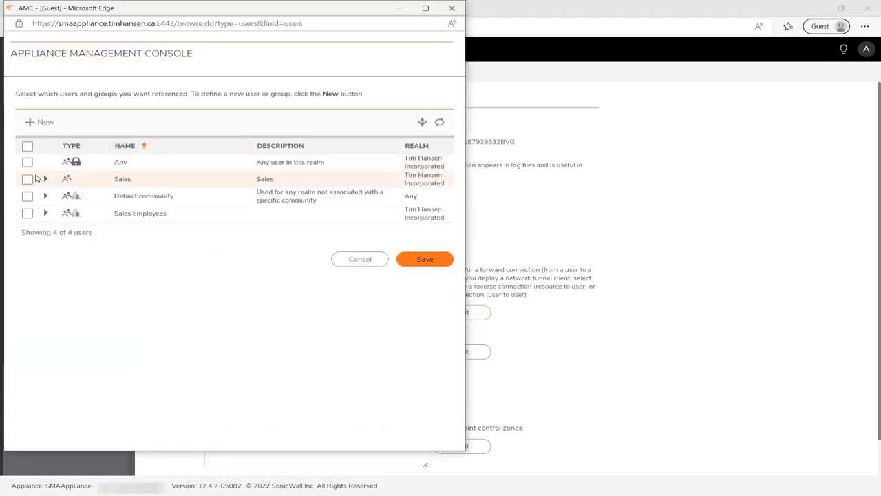
Set the rule's users to Sales and its destinations to Connect Tunnel, WorkPlace and Terminal Server.
{"action": "left_click", "coordinate": [66, 184]}
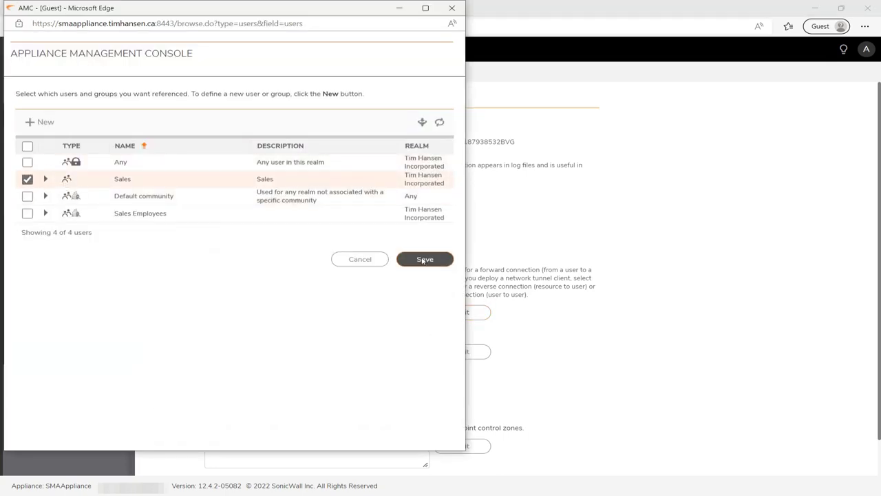
{"action": "left_click", "coordinate": [423, 258]}
{"action": "left_click", "coordinate": [466, 351]}
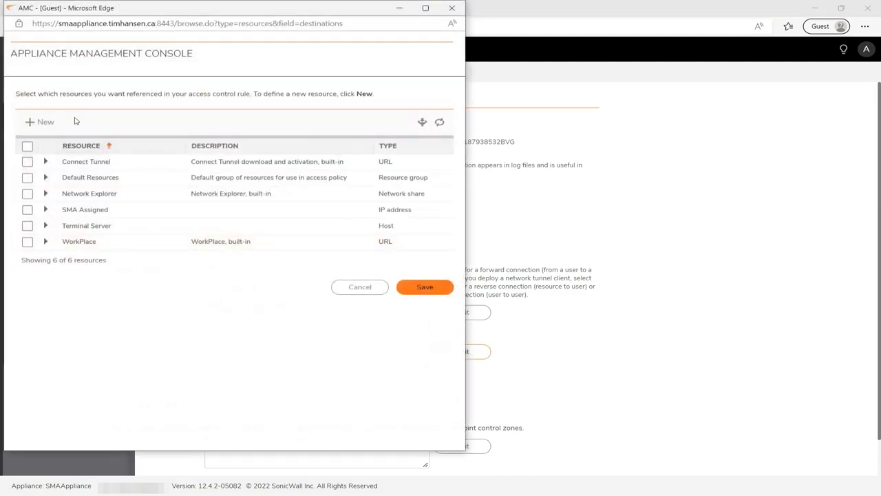
{"action": "left_click", "coordinate": [27, 161]}
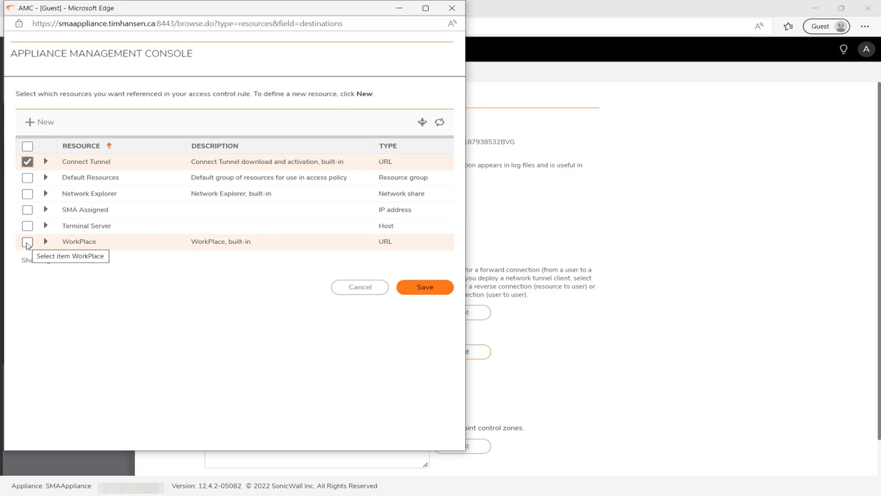
{"action": "left_click", "coordinate": [28, 242]}
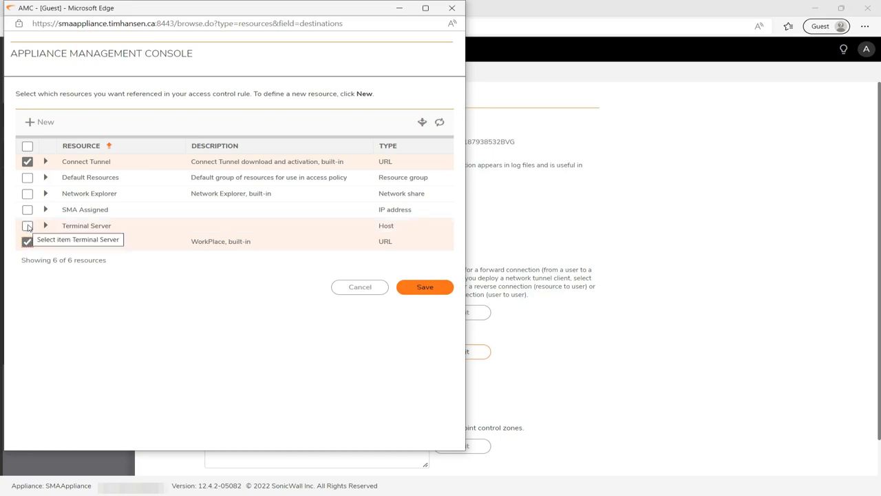
{"action": "left_click", "coordinate": [27, 226]}
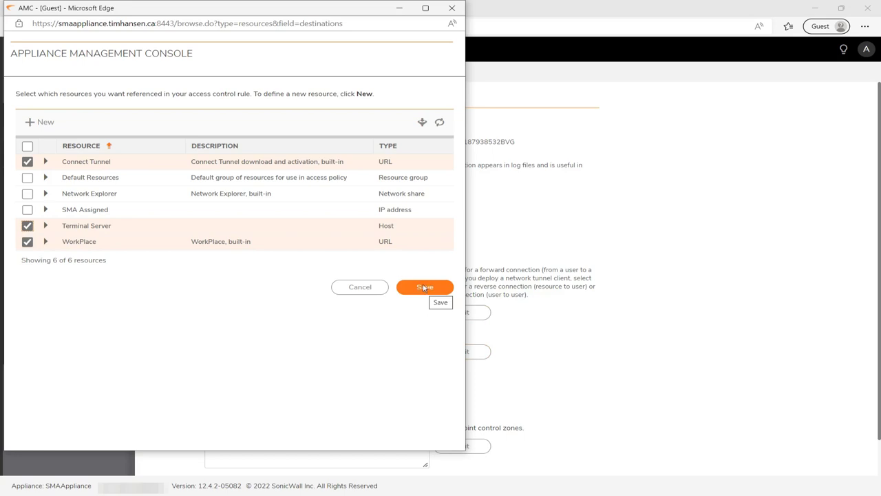
{"action": "left_click", "coordinate": [424, 287]}
Limit the rule to the Corporate Computers device zone.
{"action": "scroll", "coordinate": [446, 410], "scroll_direction": "down", "scroll_amount": 1}
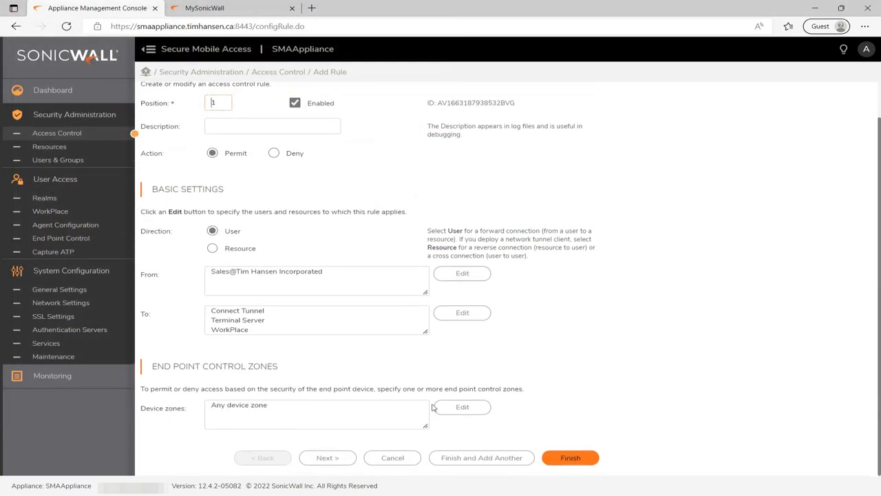
{"action": "left_click", "coordinate": [447, 408]}
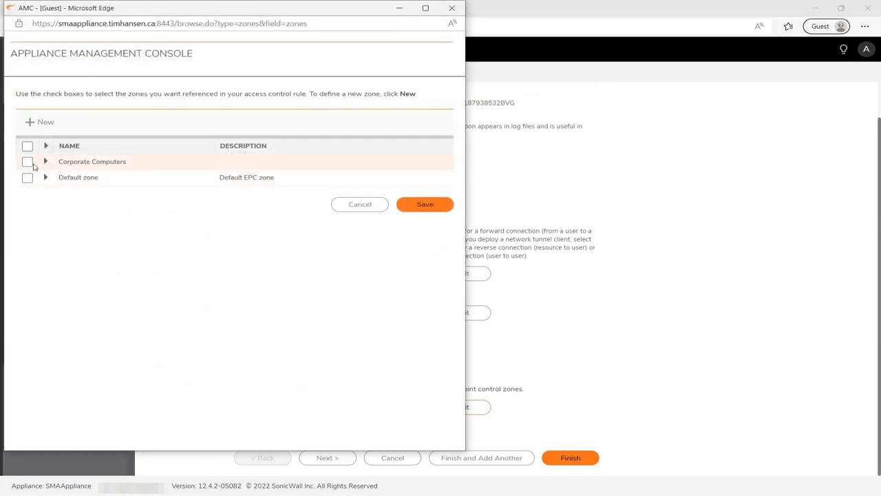
{"action": "left_click", "coordinate": [27, 161]}
{"action": "left_click", "coordinate": [424, 204]}
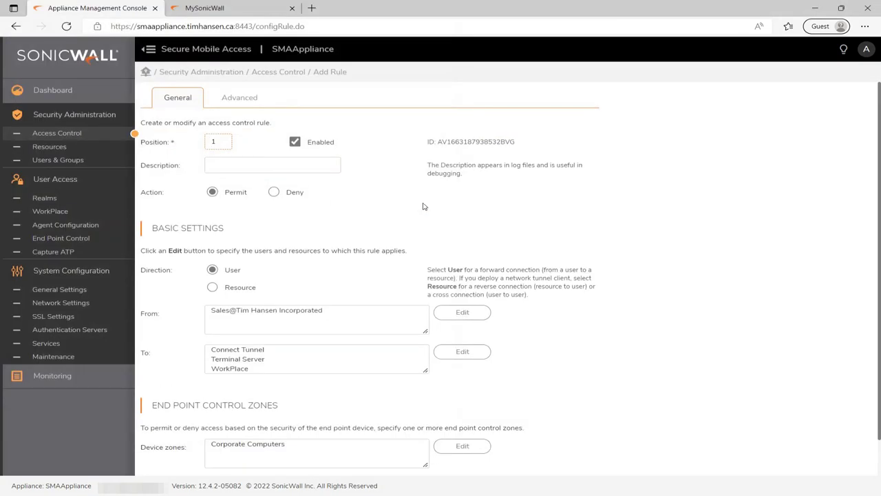
{"action": "scroll", "coordinate": [327, 279], "scroll_direction": "down", "scroll_amount": 1}
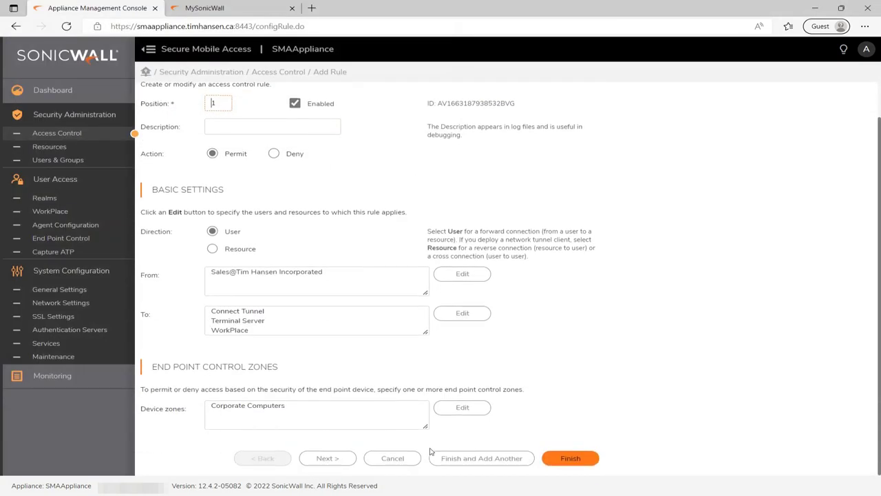
Leave client software agents and client platforms at Any and finish the rule.
{"action": "left_click", "coordinate": [325, 458]}
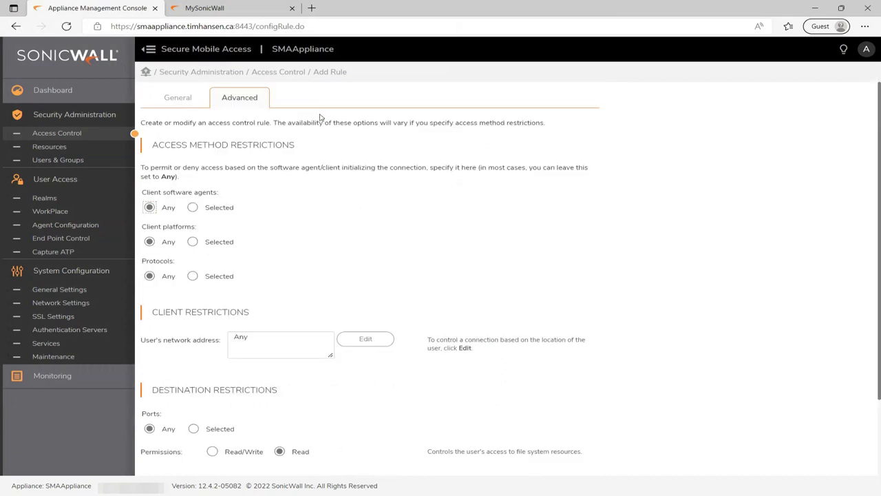
{"action": "left_click", "coordinate": [192, 207]}
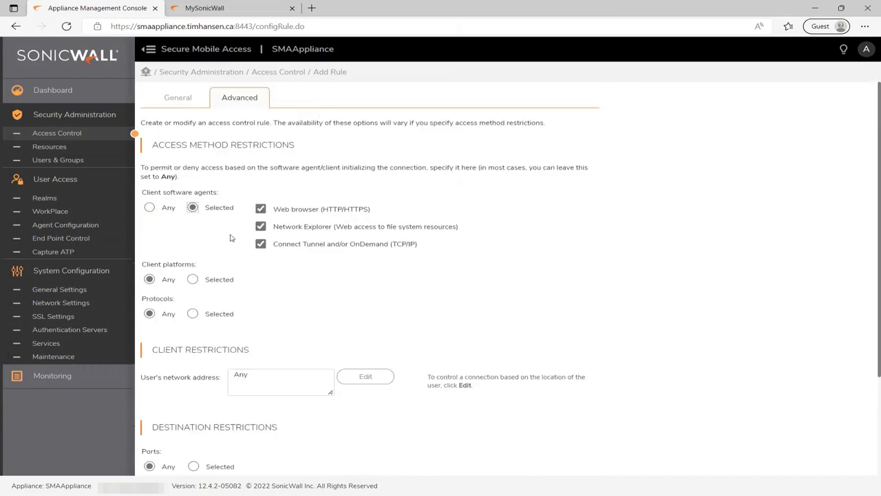
{"action": "left_click", "coordinate": [149, 207]}
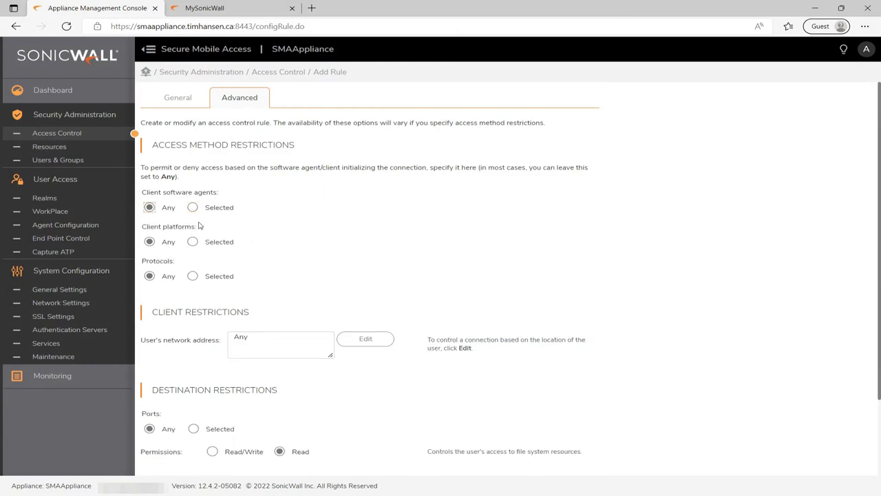
{"action": "left_click", "coordinate": [193, 242]}
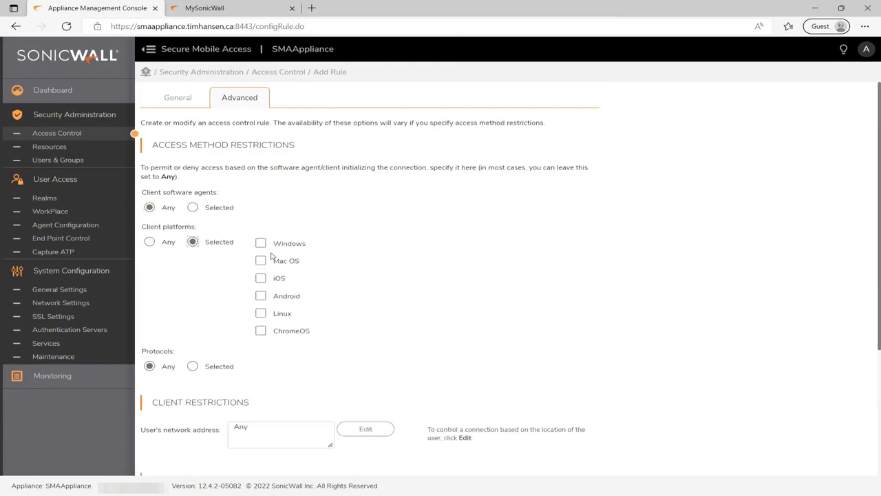
{"action": "scroll", "coordinate": [272, 254], "scroll_direction": "down", "scroll_amount": 1}
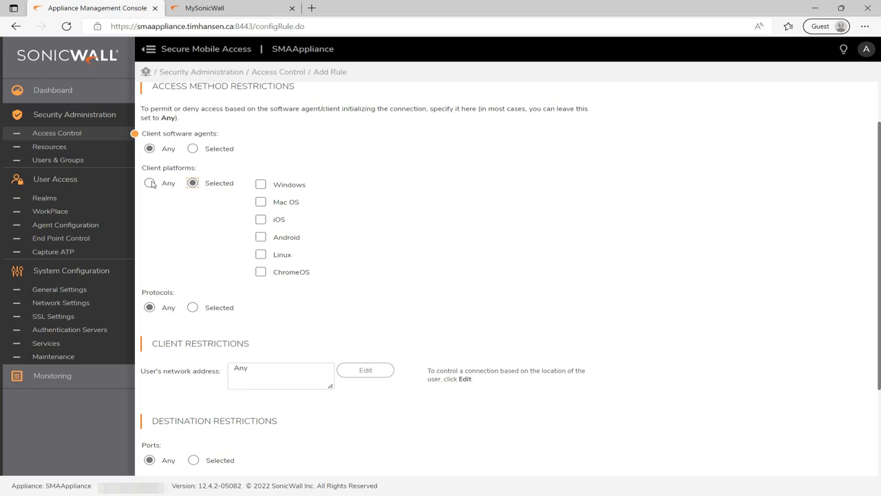
{"action": "left_click", "coordinate": [150, 183]}
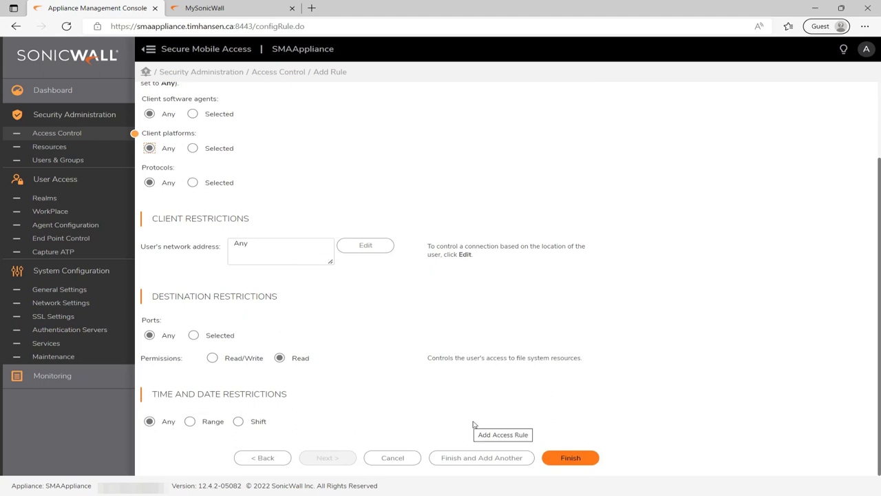
{"action": "left_click", "coordinate": [563, 458]}
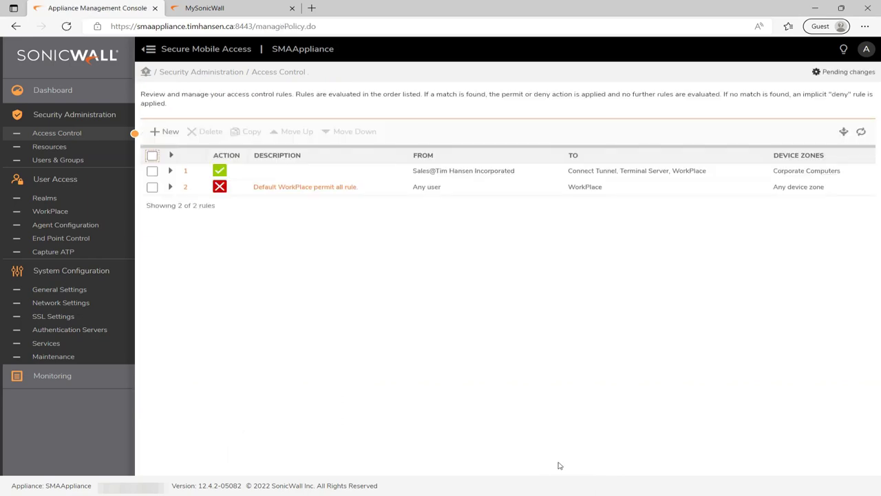
Apply the pending configuration changes and close the confirmation.
{"action": "left_click", "coordinate": [832, 73]}
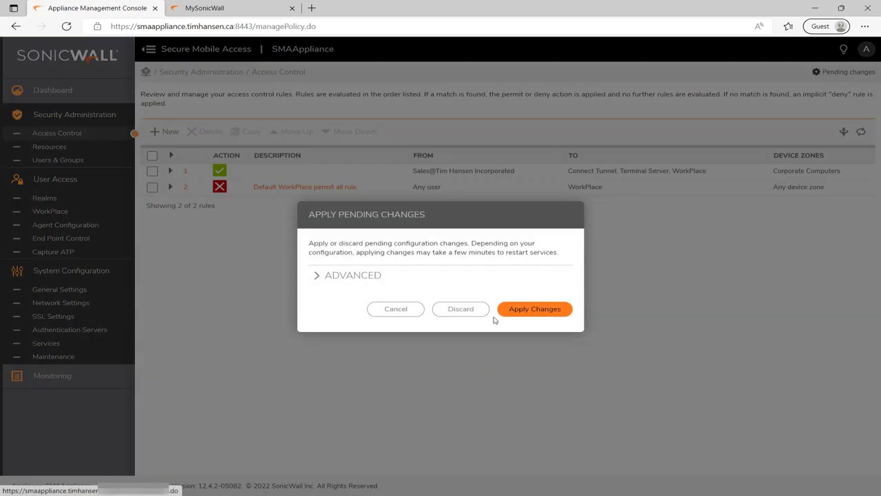
{"action": "left_click", "coordinate": [523, 309]}
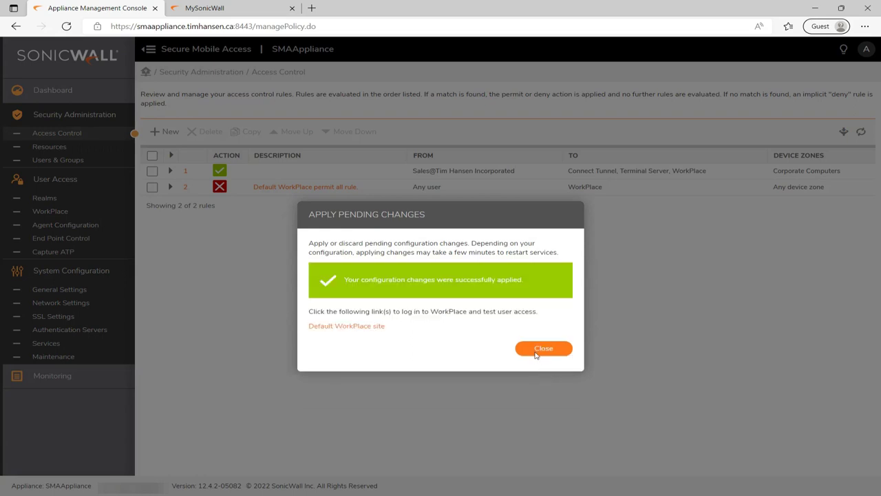
{"action": "left_click", "coordinate": [536, 351]}
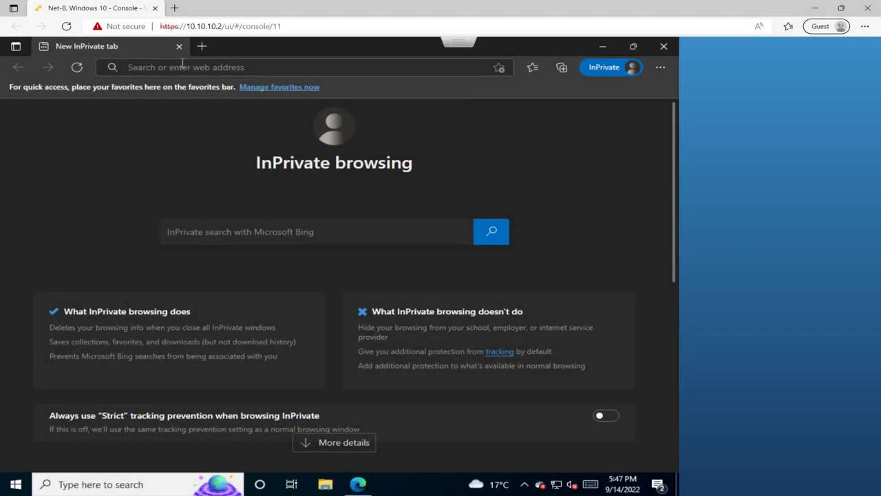
{"action": "key", "text": "ctrl+minus"}
{"action": "key", "text": "ctrl+minus"}
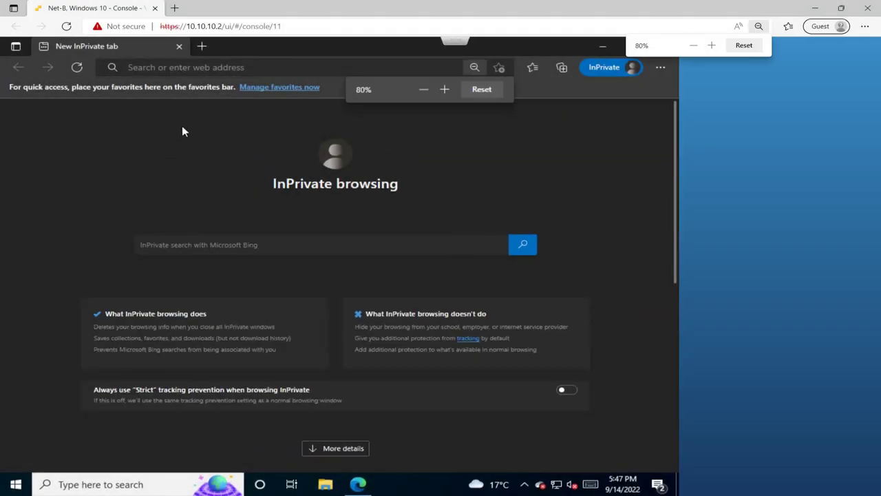
{"action": "left_click", "coordinate": [196, 67]}
{"action": "type", "text": "ht"}
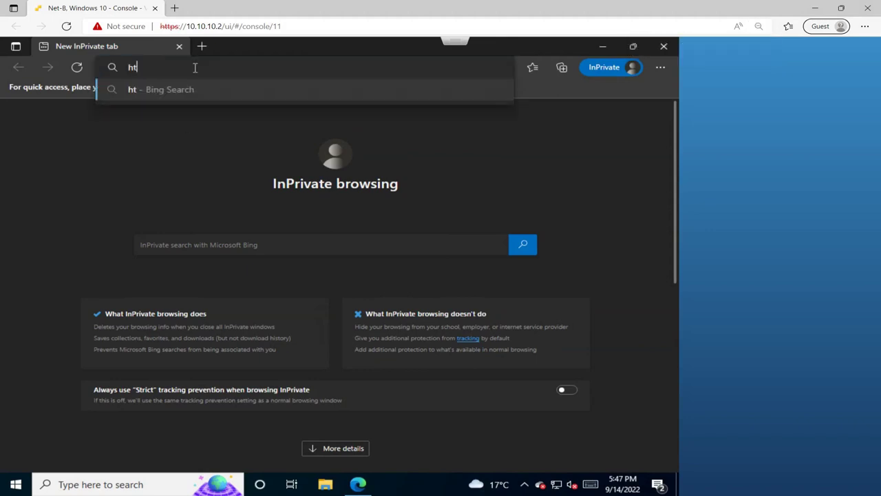
{"action": "type", "text": "tps://smaappl"}
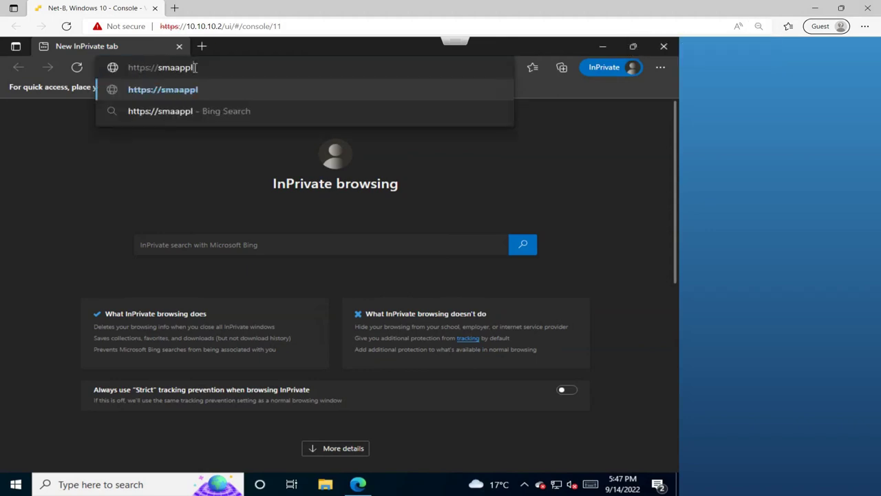
{"action": "type", "text": "iance.timhans"}
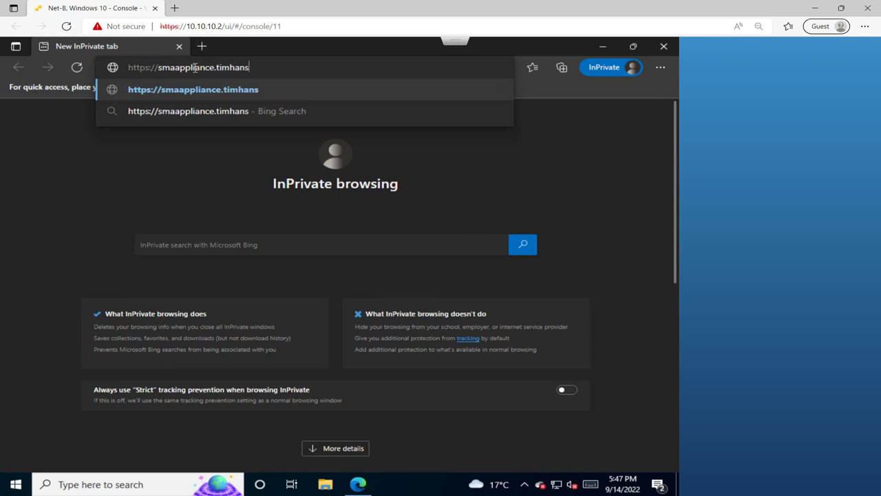
{"action": "type", "text": "en.ca"}
{"action": "key", "text": "Return"}
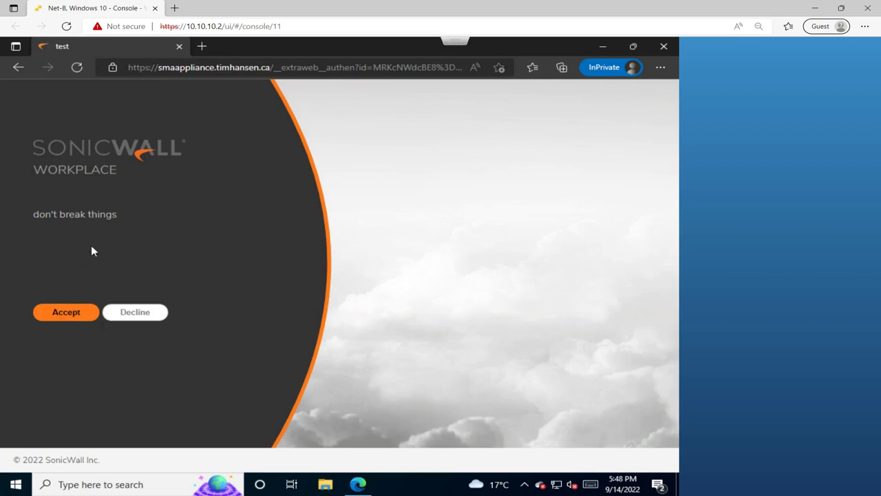
Accept the banner and sign in with the test username, password and verification text.
{"action": "left_click", "coordinate": [74, 314]}
{"action": "type", "text": "johndo"}
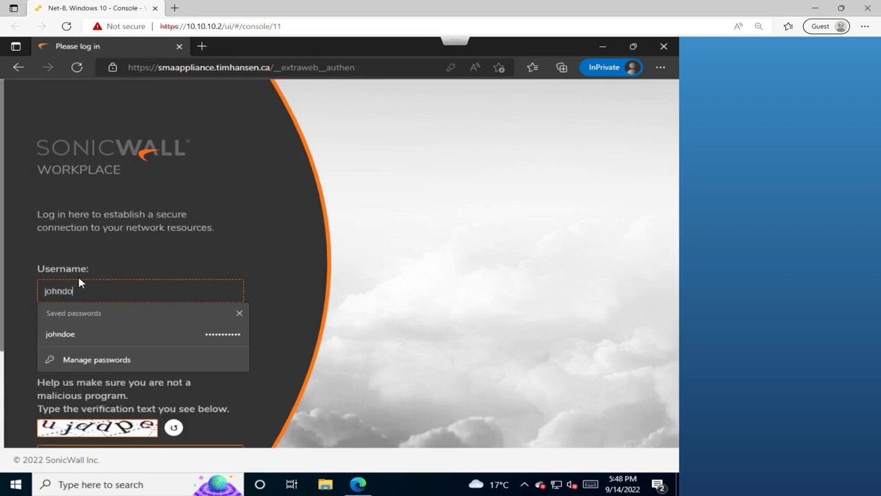
{"action": "type", "text": "e"}
{"action": "key", "text": "Tab"}
{"action": "type", "text": "***********"}
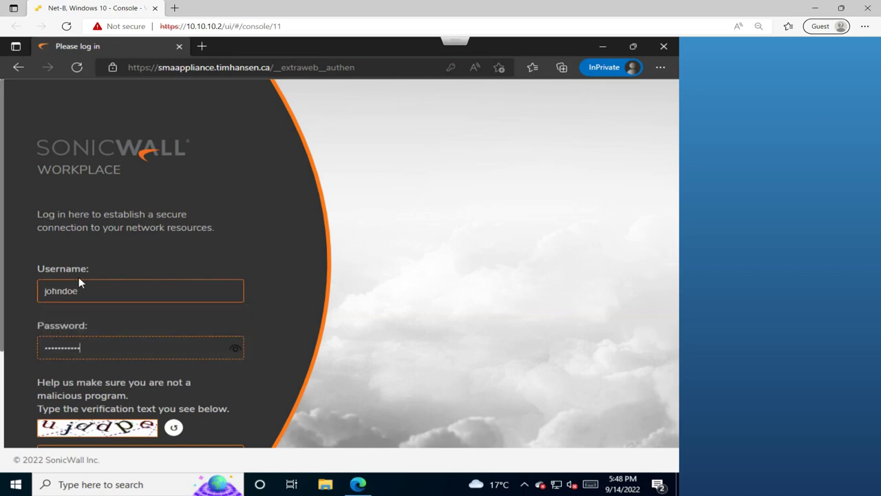
{"action": "key", "text": "Tab"}
{"action": "key", "text": "Tab"}
{"action": "type", "text": "ujd"}
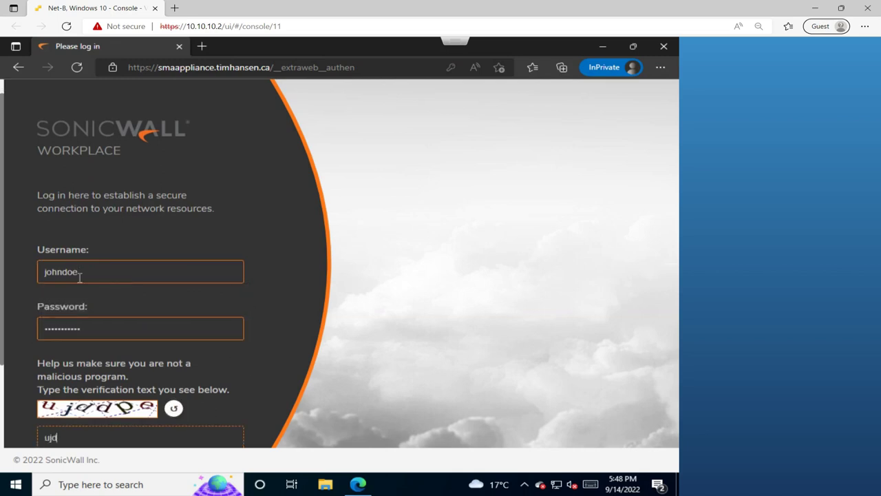
{"action": "type", "text": "dpe"}
{"action": "key", "text": "Return"}
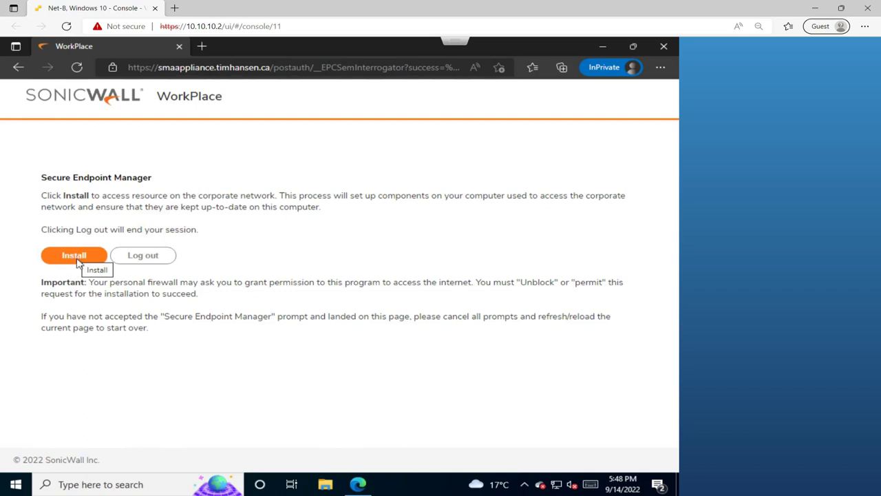
Install Secure Endpoint Manager, accepting the license terms, then continue into the WorkPlace portal.
{"action": "left_click", "coordinate": [78, 261]}
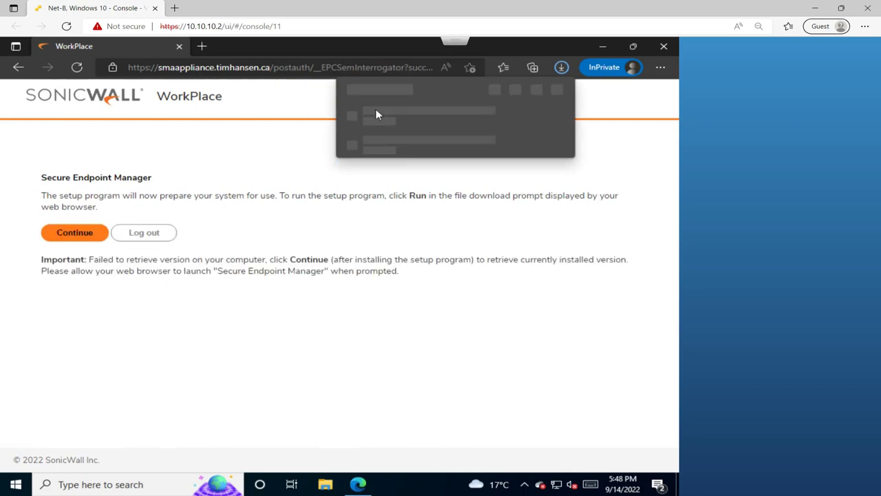
{"action": "left_click", "coordinate": [423, 112]}
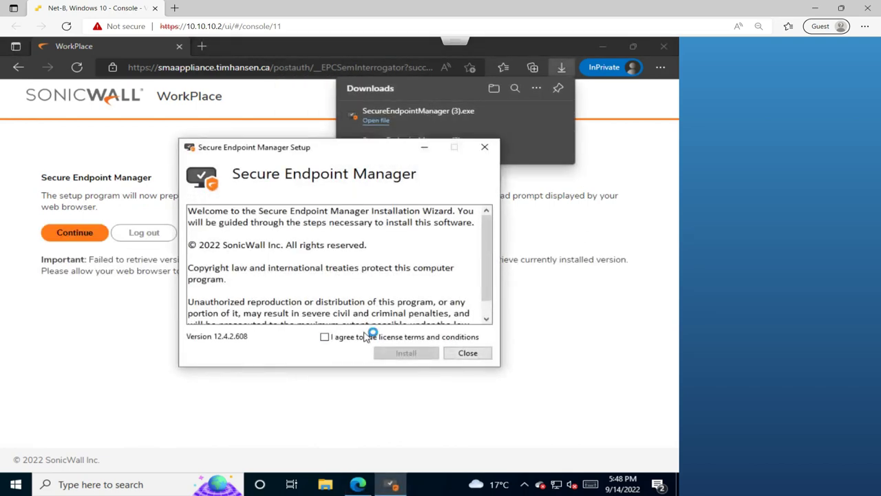
{"action": "left_click", "coordinate": [369, 335]}
{"action": "left_click", "coordinate": [396, 352]}
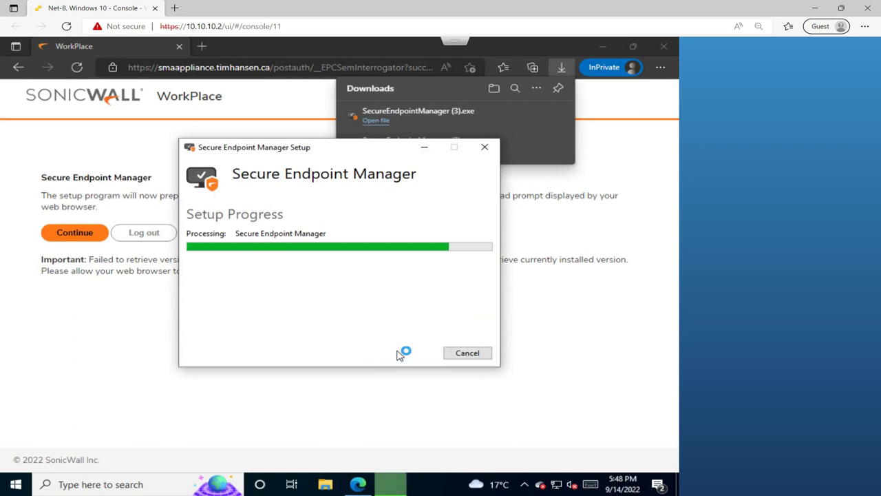
{"action": "left_click", "coordinate": [479, 353]}
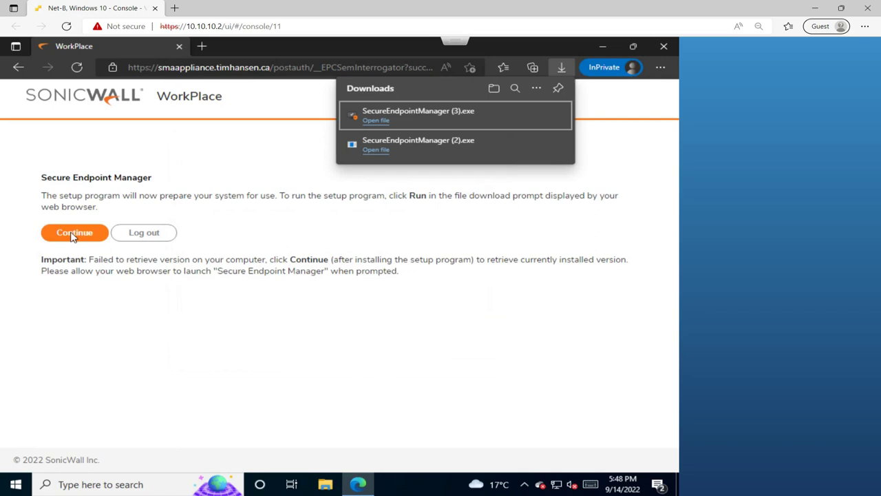
{"action": "left_click", "coordinate": [73, 234]}
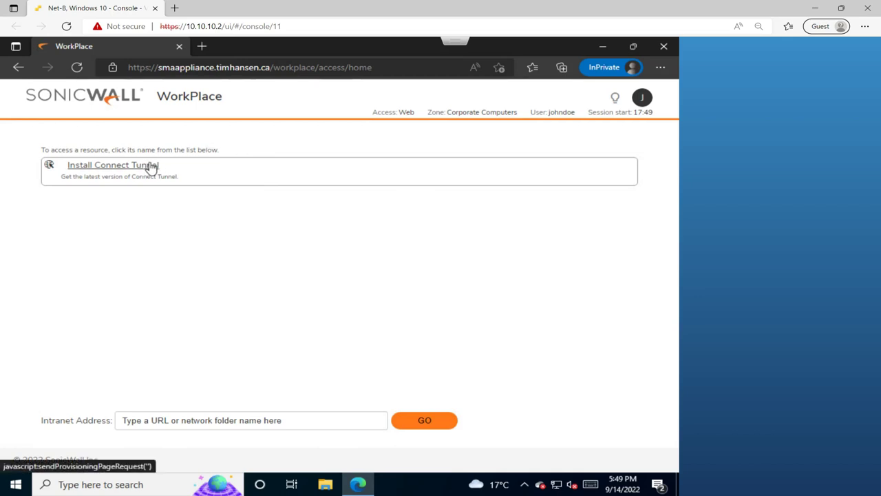
Install the Connect Tunnel client from WorkPlace, approving the UAC prompt, and close the install window.
{"action": "left_click", "coordinate": [151, 167]}
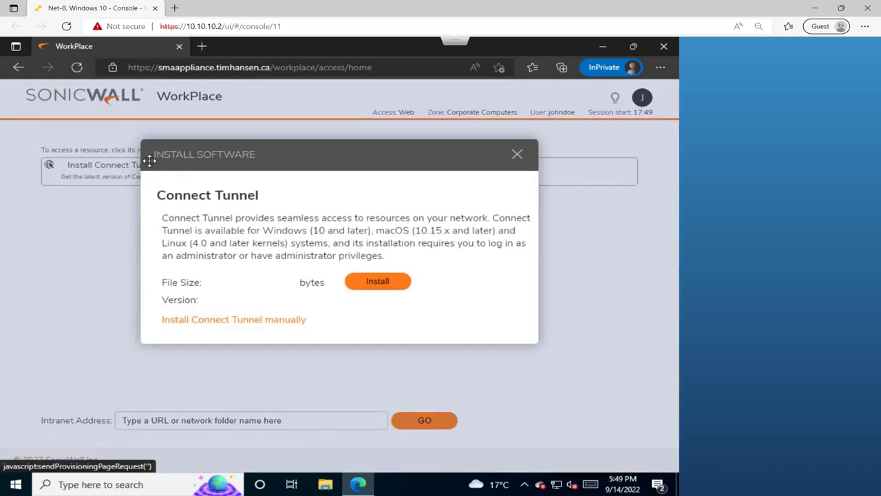
{"action": "left_click", "coordinate": [367, 285]}
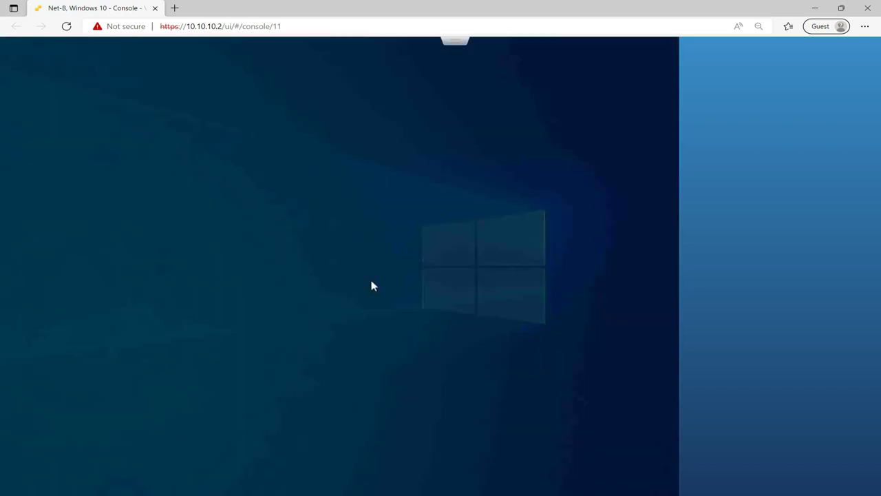
{"action": "left_click", "coordinate": [307, 351]}
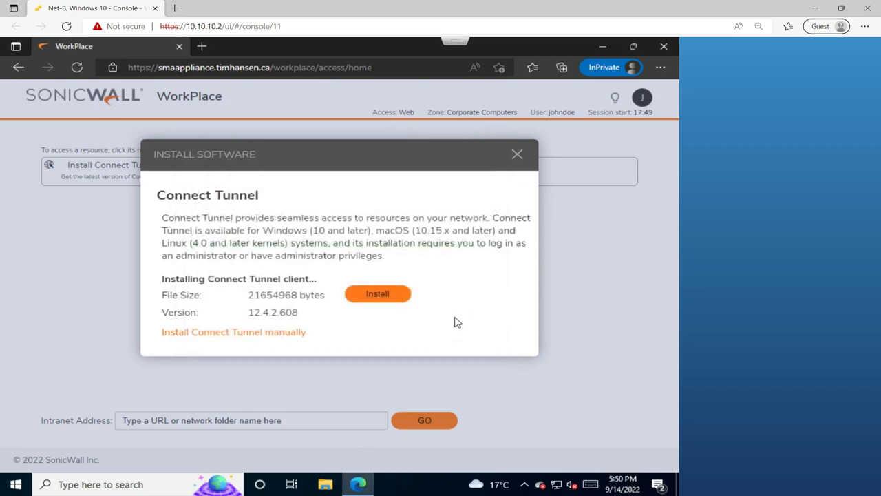
{"action": "left_click", "coordinate": [517, 154]}
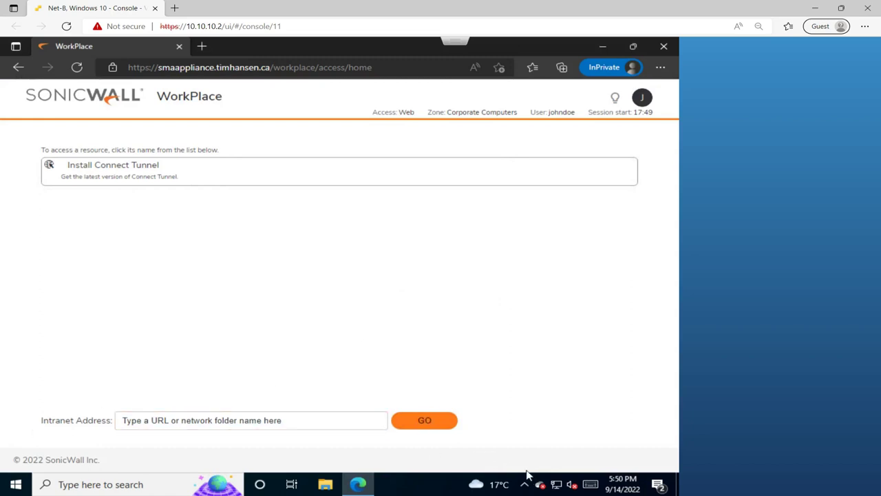
Launch Connect Tunnel, apply its Default configuration and start connecting.
{"action": "left_click", "coordinate": [16, 483]}
{"action": "type", "text": "connect"}
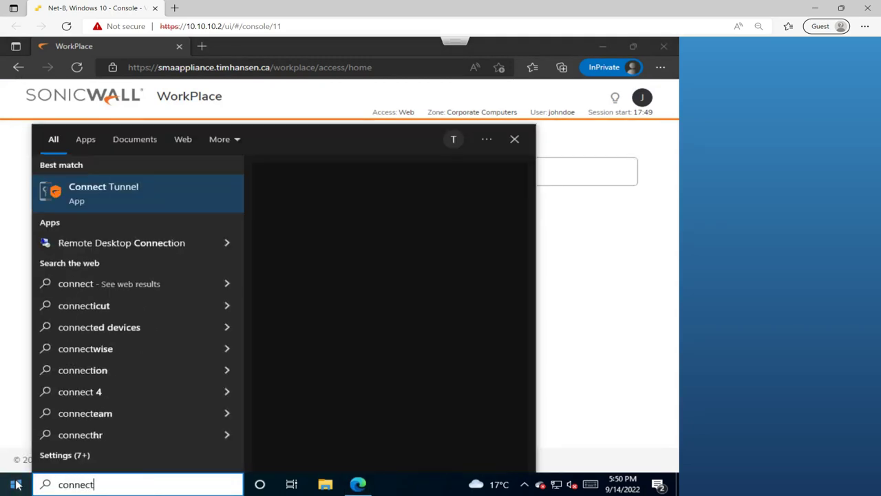
{"action": "key", "text": "Return"}
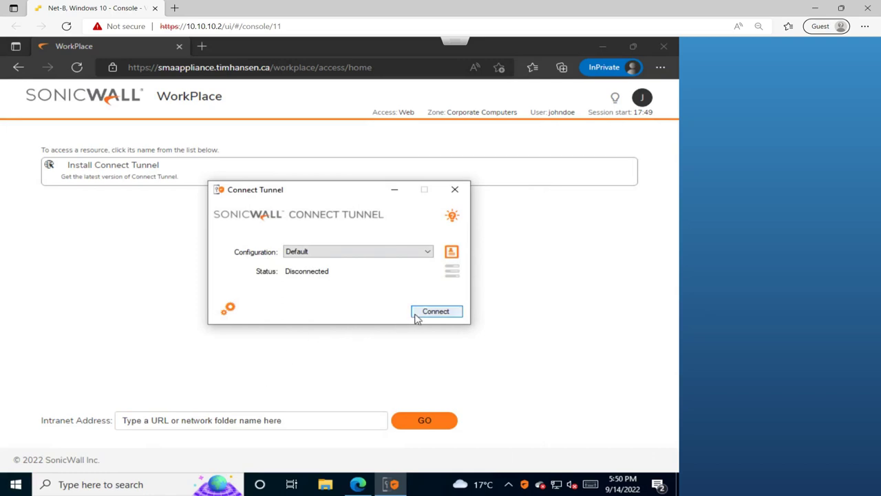
{"action": "left_click", "coordinate": [451, 251]}
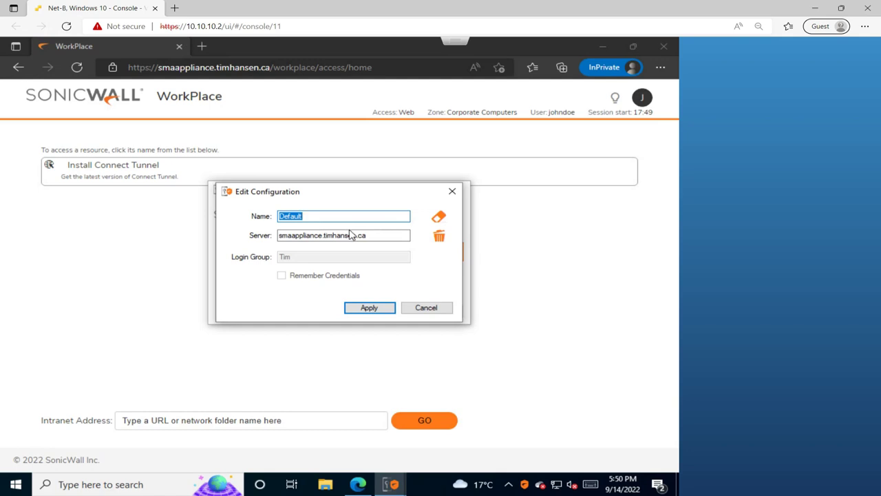
{"action": "left_click", "coordinate": [370, 308]}
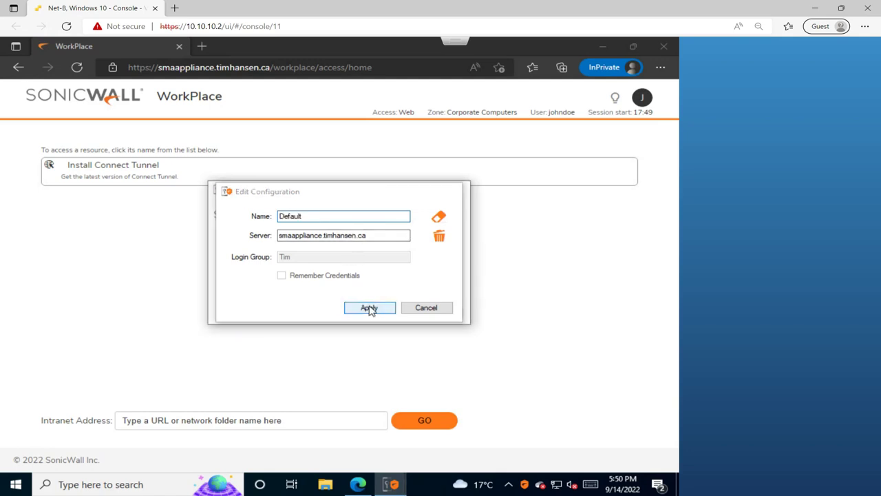
{"action": "left_click", "coordinate": [427, 312]}
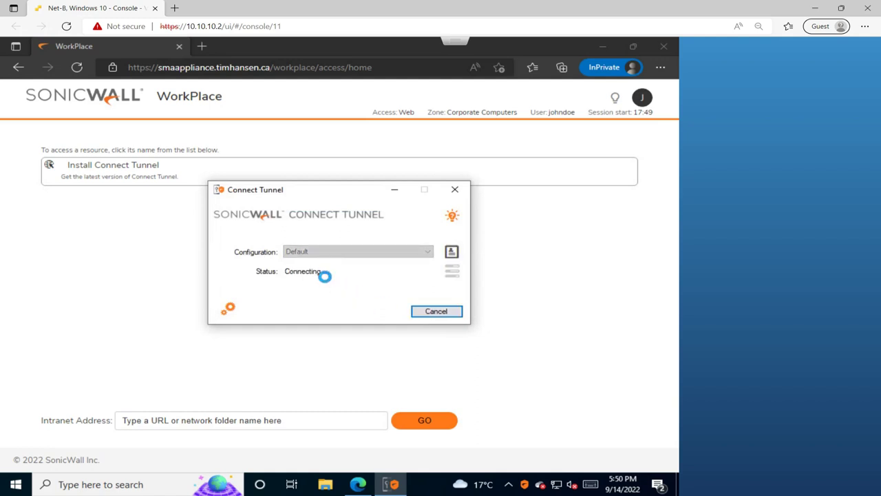
Accept the VPN banner and log in with the sales user's credentials.
{"action": "left_click", "coordinate": [309, 277]}
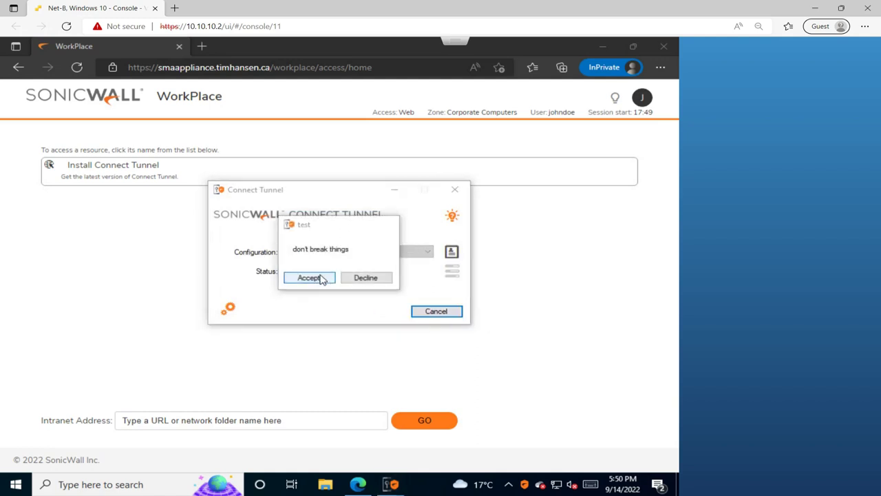
{"action": "type", "text": "johndoe"}
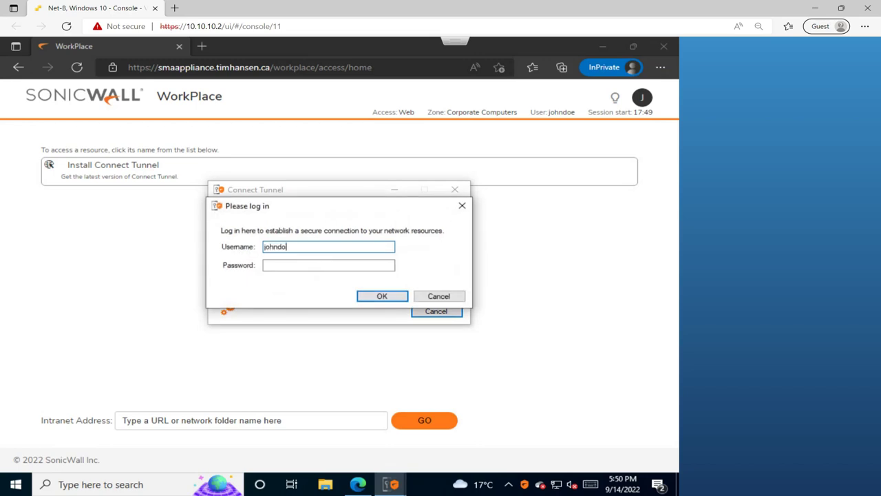
{"action": "key", "text": "Tab"}
{"action": "type", "text": "password"}
{"action": "key", "text": "Return"}
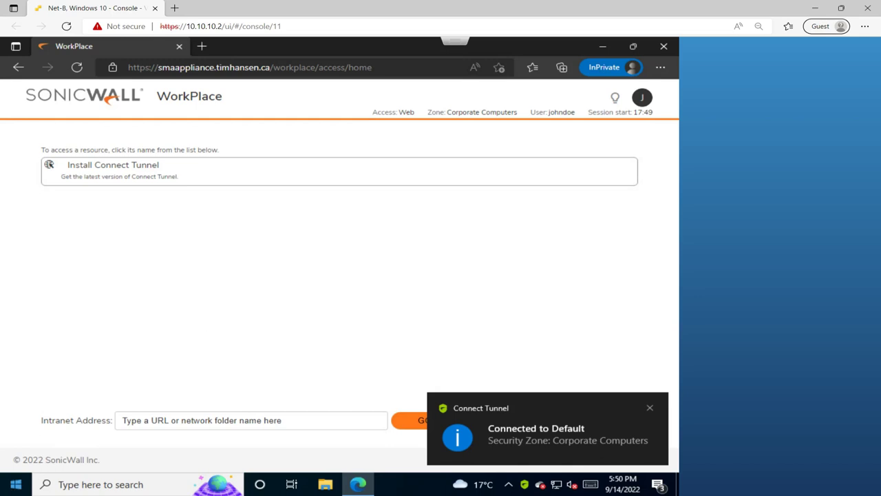
{"action": "left_click", "coordinate": [16, 486]}
Open a Remote Desktop session to 10.10.150.10 via mstsc, accepting the certificate, then disconnect.
{"action": "type", "text": "mstsc"}
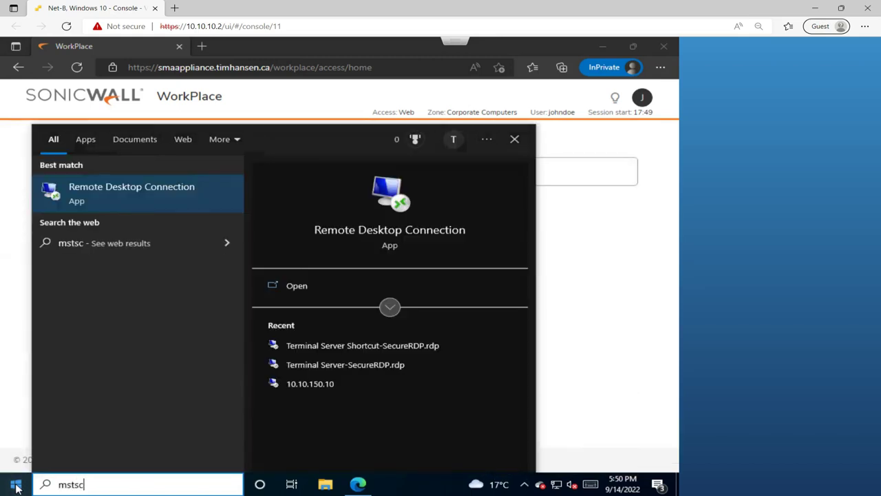
{"action": "key", "text": "Return"}
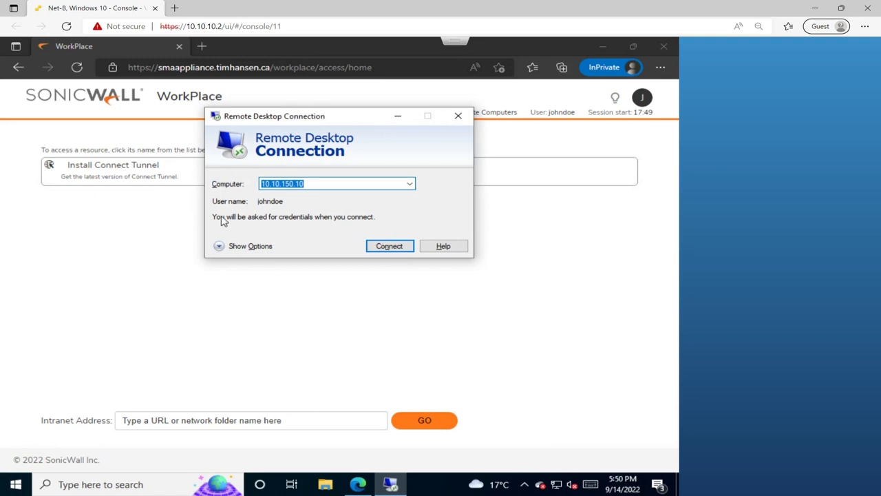
{"action": "left_click", "coordinate": [390, 246]}
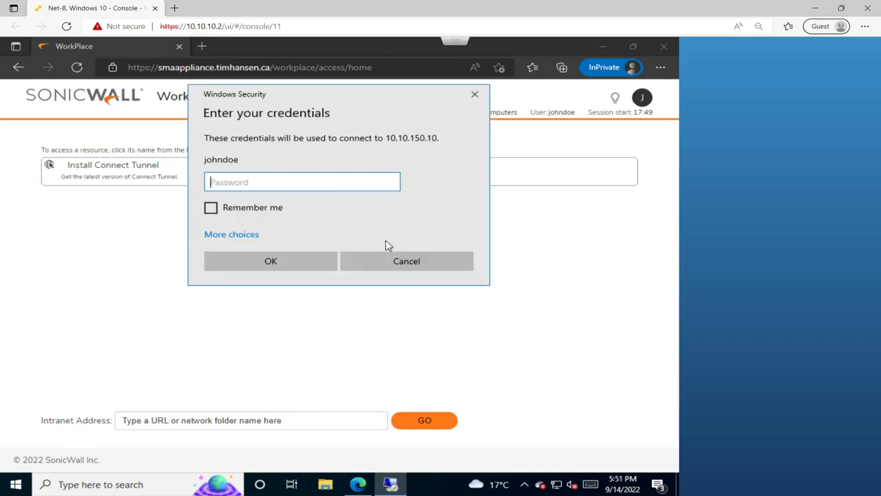
{"action": "type", "text": "**********"}
{"action": "key", "text": "Return"}
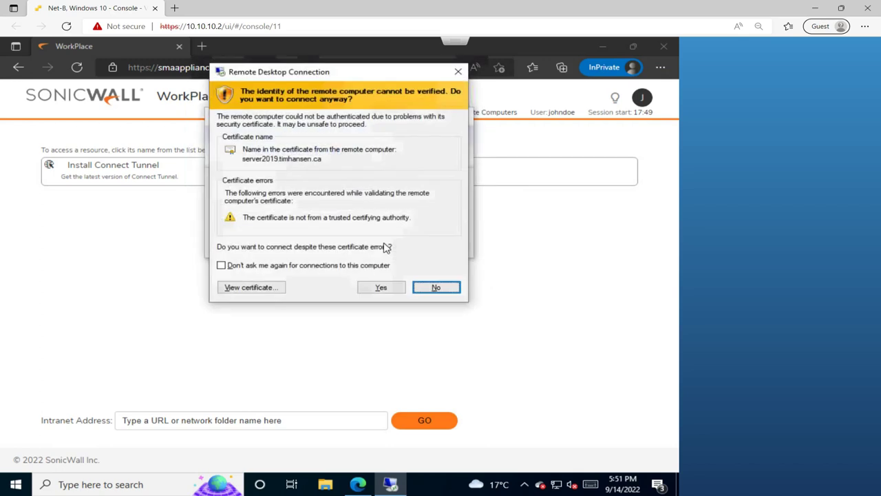
{"action": "left_click", "coordinate": [383, 287]}
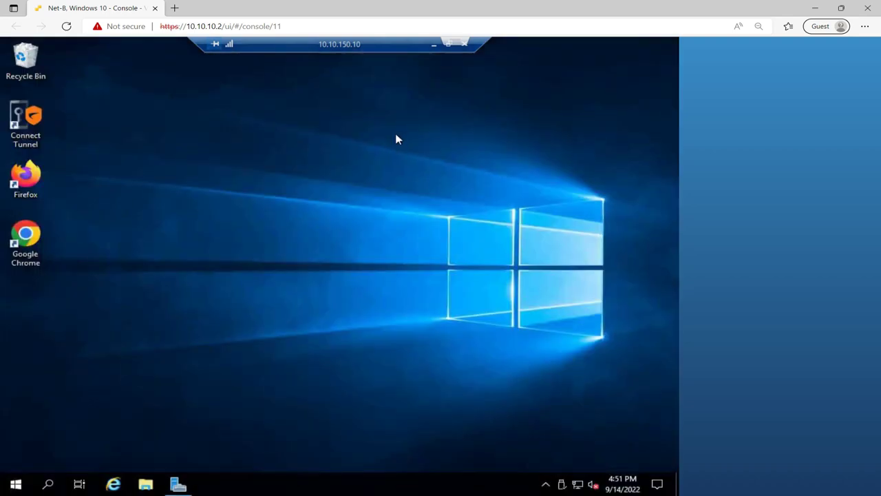
{"action": "left_click", "coordinate": [465, 44]}
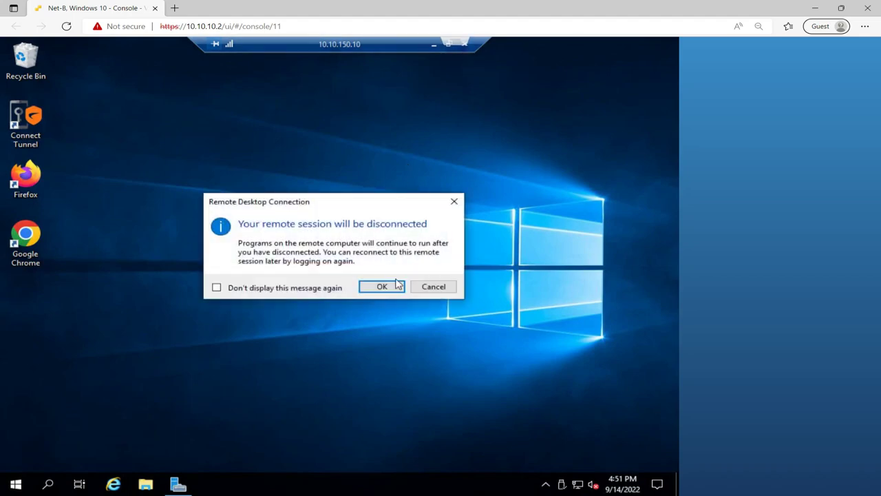
{"action": "left_click", "coordinate": [396, 287]}
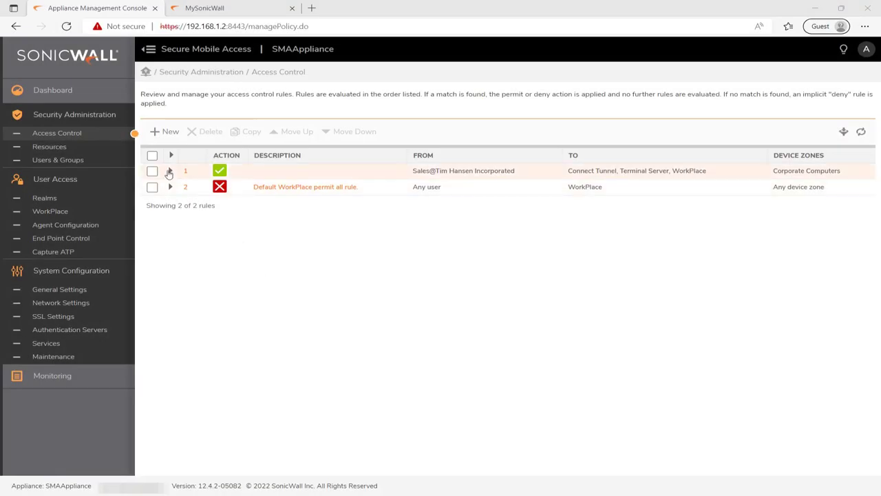
Review access rule 1, then go to User Access > WorkPlace shortcuts.
{"action": "left_click", "coordinate": [186, 172]}
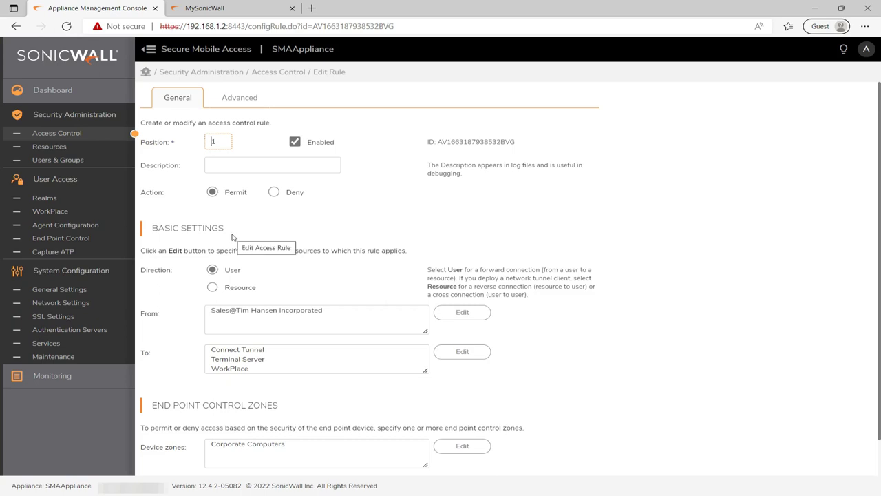
{"action": "left_click", "coordinate": [79, 214]}
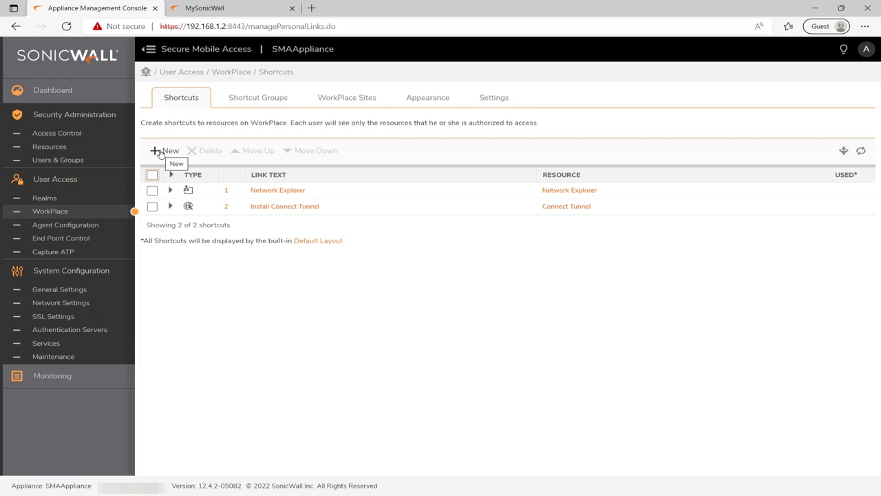
Add a Graphical Terminal shortcut to resource Terminal Server with link text 'Terminal Server'.
{"action": "left_click", "coordinate": [160, 151]}
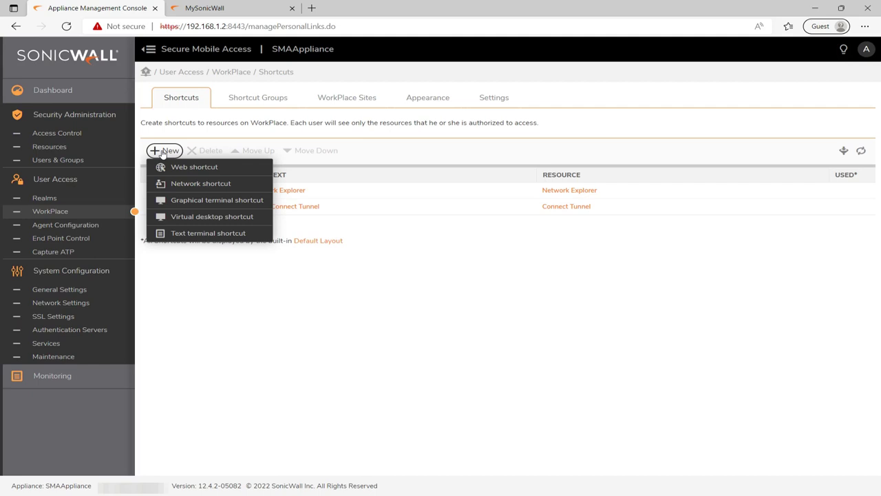
{"action": "left_click", "coordinate": [175, 202]}
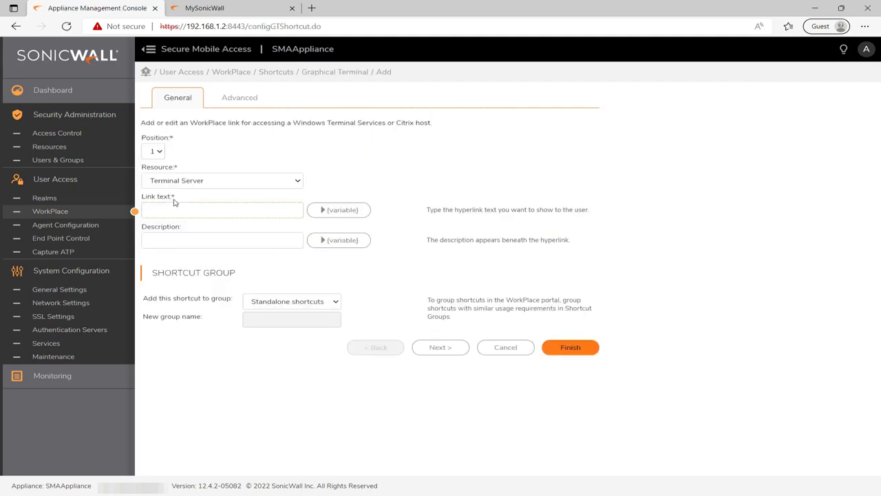
{"action": "left_click", "coordinate": [176, 182]}
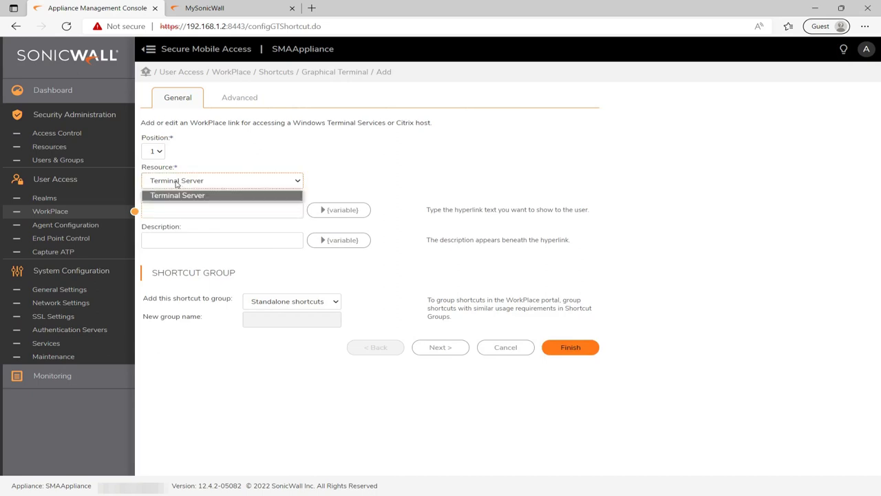
{"action": "left_click", "coordinate": [176, 181]}
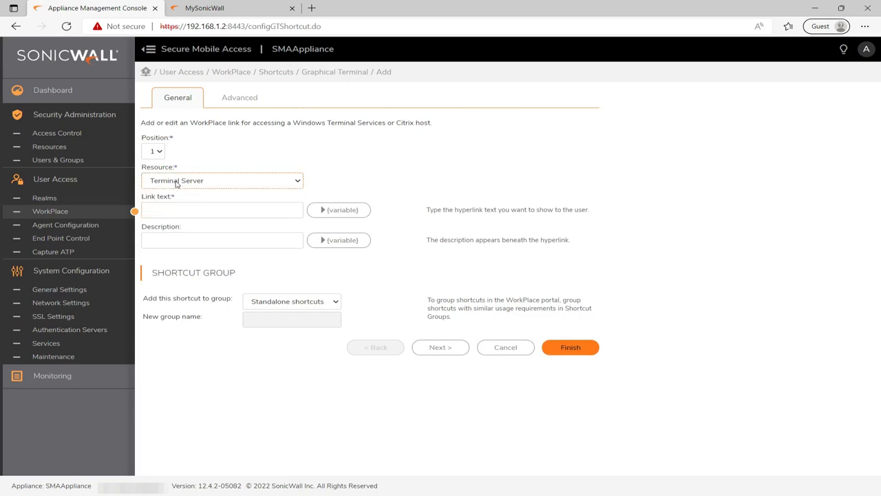
{"action": "left_click", "coordinate": [183, 210]}
{"action": "type", "text": "Terminal Server"}
{"action": "left_click", "coordinate": [436, 347]}
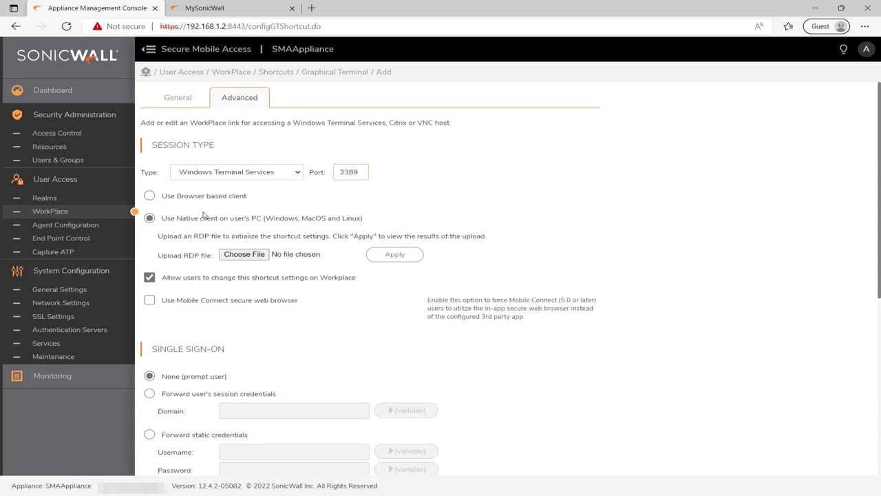
Forward the user's session credentials with domain timhansen.ca.
{"action": "left_click", "coordinate": [151, 197]}
{"action": "scroll", "coordinate": [291, 355], "scroll_direction": "down", "scroll_amount": 3}
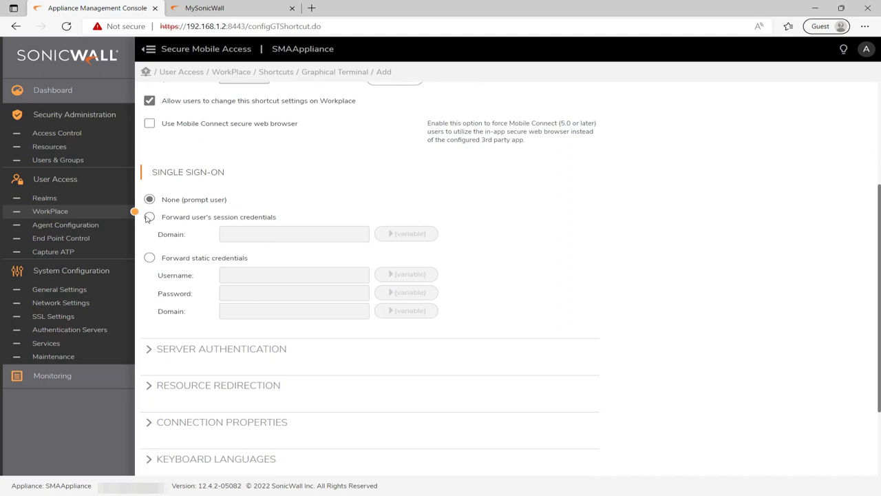
{"action": "left_click", "coordinate": [149, 217]}
{"action": "left_click", "coordinate": [234, 234]}
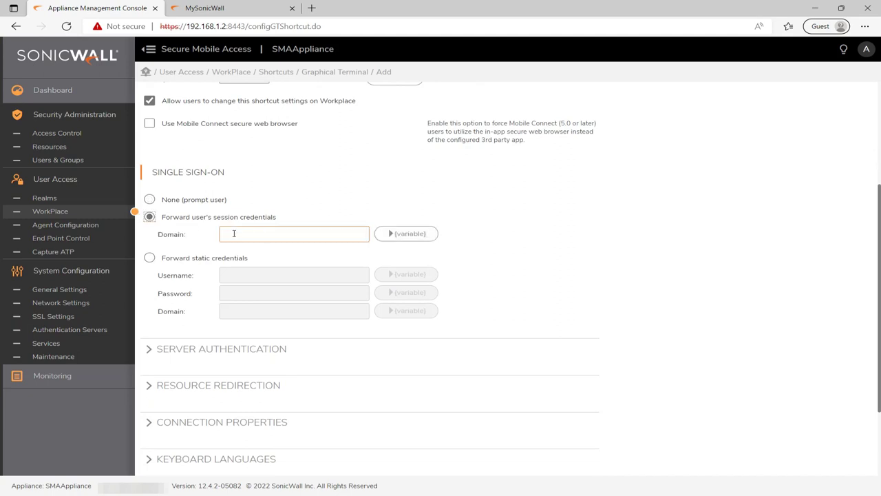
{"action": "type", "text": "timhansen.ca"}
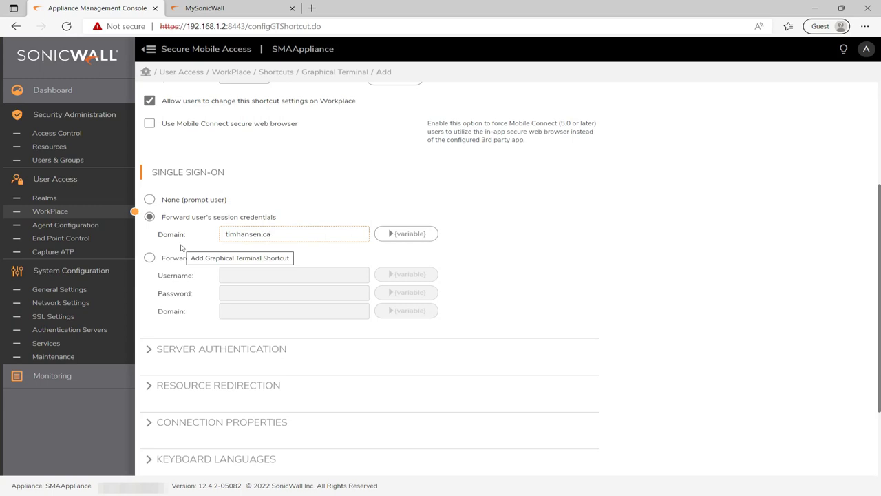
Review the authentication, redirection, connection, keyboard, display and startup sections, then save the shortcut.
{"action": "scroll", "coordinate": [182, 247], "scroll_direction": "down", "scroll_amount": 3}
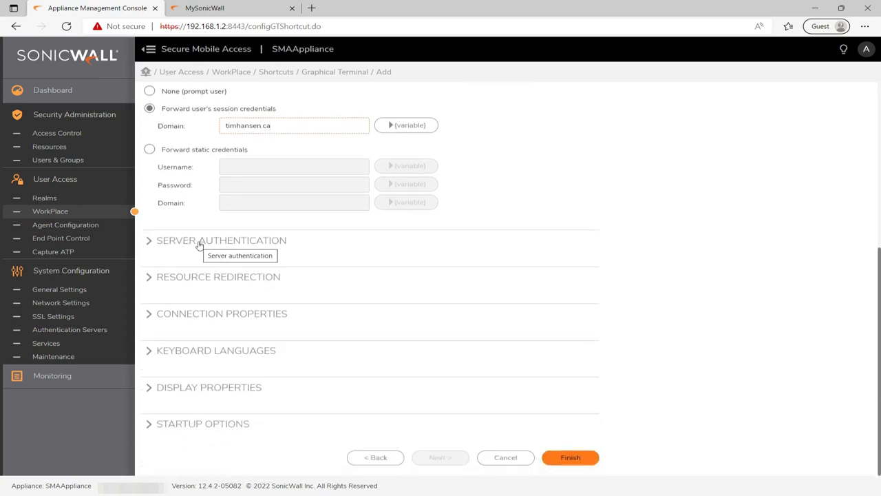
{"action": "left_click", "coordinate": [199, 243]}
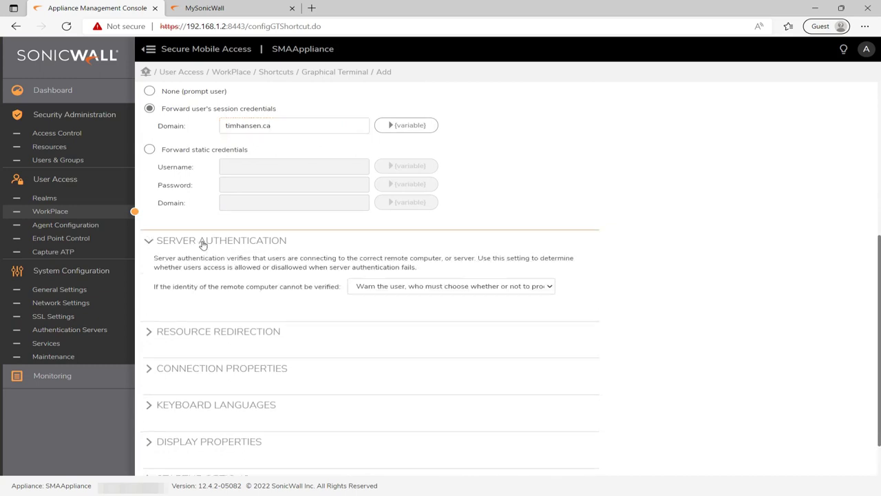
{"action": "left_click", "coordinate": [199, 333]}
{"action": "scroll", "coordinate": [199, 334], "scroll_direction": "down", "scroll_amount": 3}
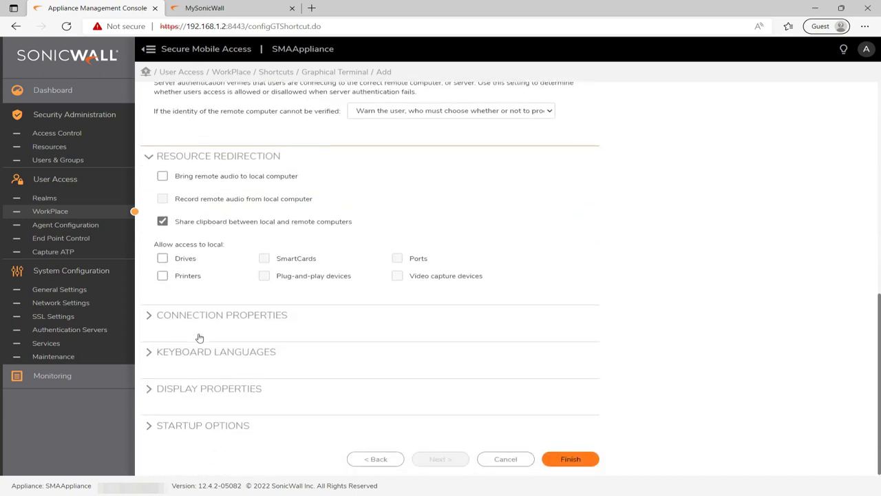
{"action": "left_click", "coordinate": [206, 313]}
{"action": "scroll", "coordinate": [206, 313], "scroll_direction": "down", "scroll_amount": 3}
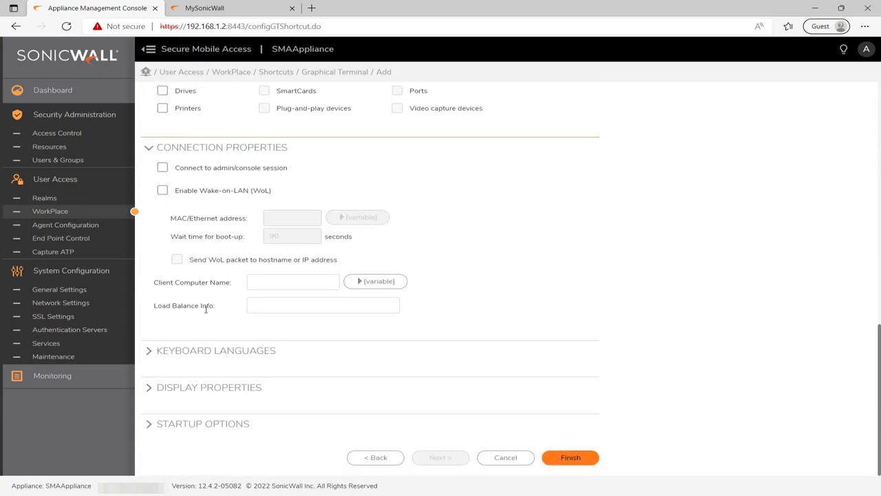
{"action": "left_click", "coordinate": [216, 346]}
{"action": "left_click", "coordinate": [219, 389]}
{"action": "scroll", "coordinate": [219, 388], "scroll_direction": "down", "scroll_amount": 2}
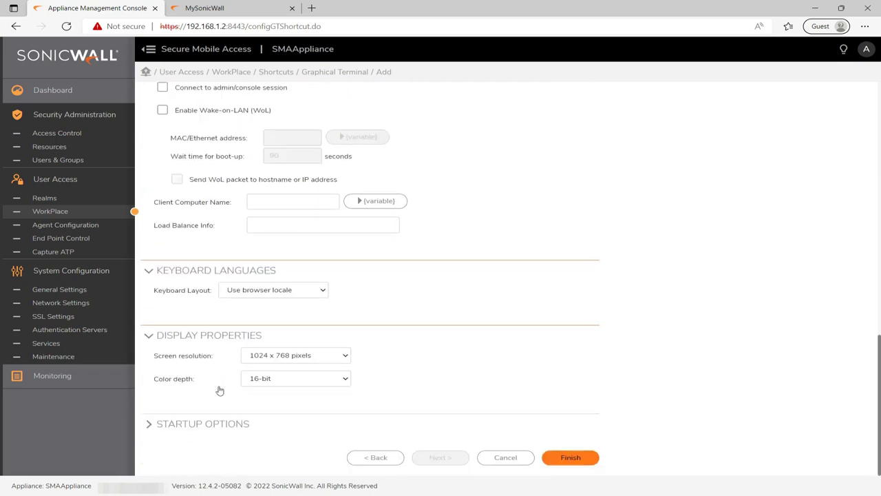
{"action": "left_click", "coordinate": [226, 425]}
{"action": "scroll", "coordinate": [226, 430], "scroll_direction": "down", "scroll_amount": 2}
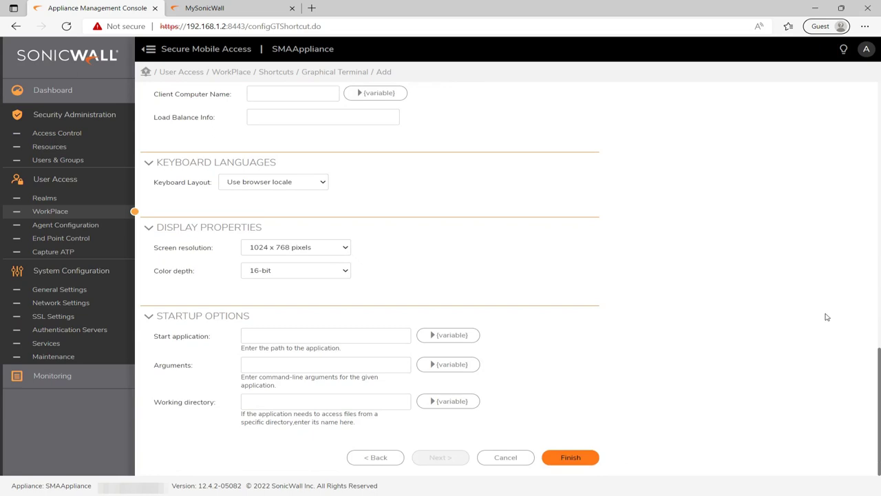
{"action": "left_click", "coordinate": [570, 457]}
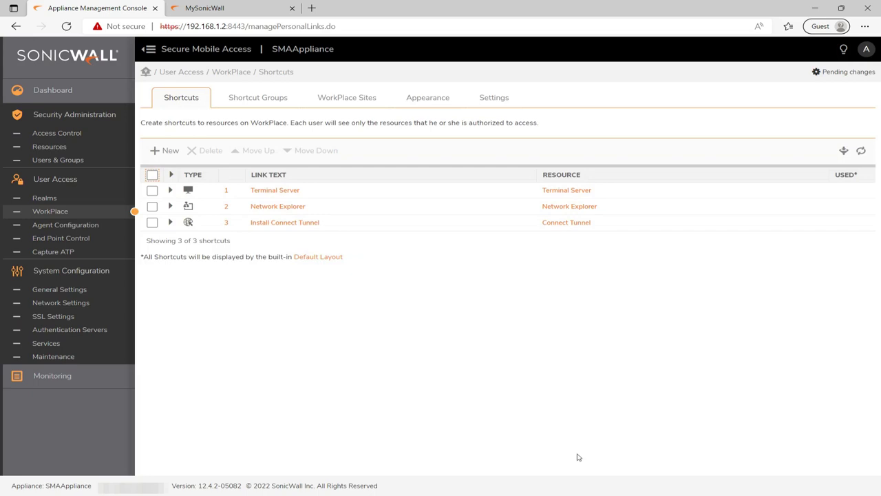
Remove Connect Tunnel from access rule 1's destinations, leaving Terminal Server and WorkPlace, and save the rule.
{"action": "left_click", "coordinate": [58, 133]}
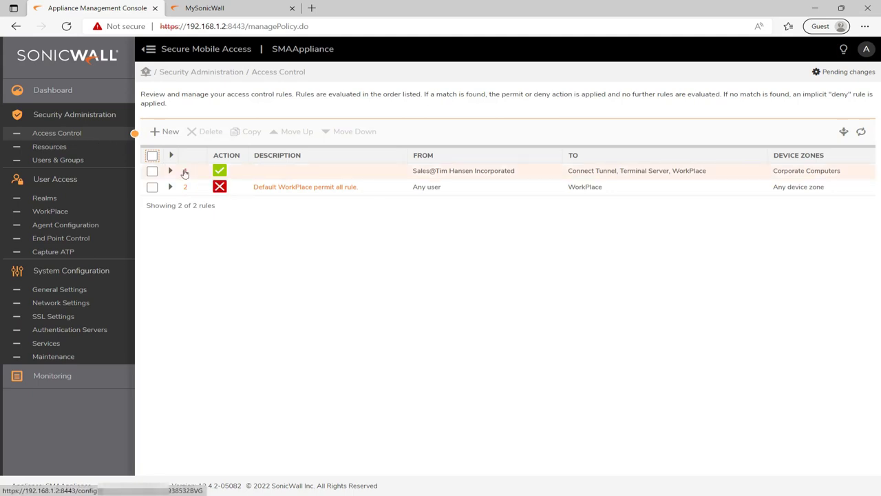
{"action": "left_click", "coordinate": [184, 173]}
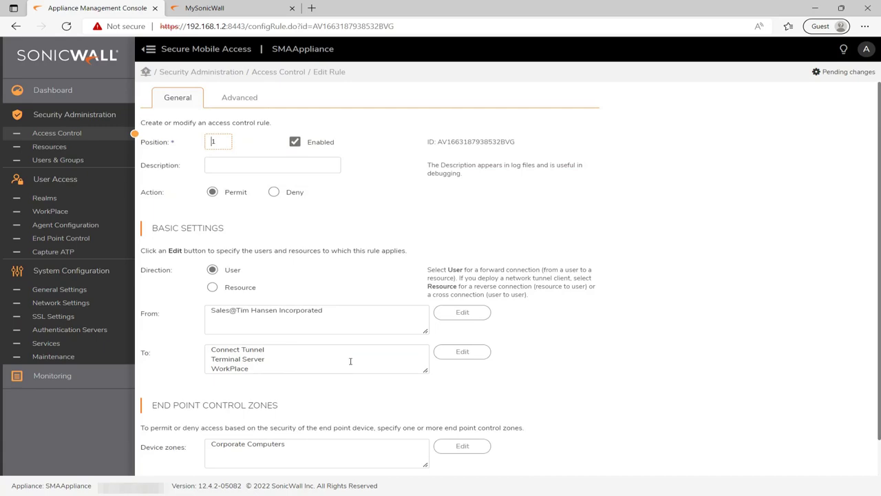
{"action": "left_click", "coordinate": [460, 351]}
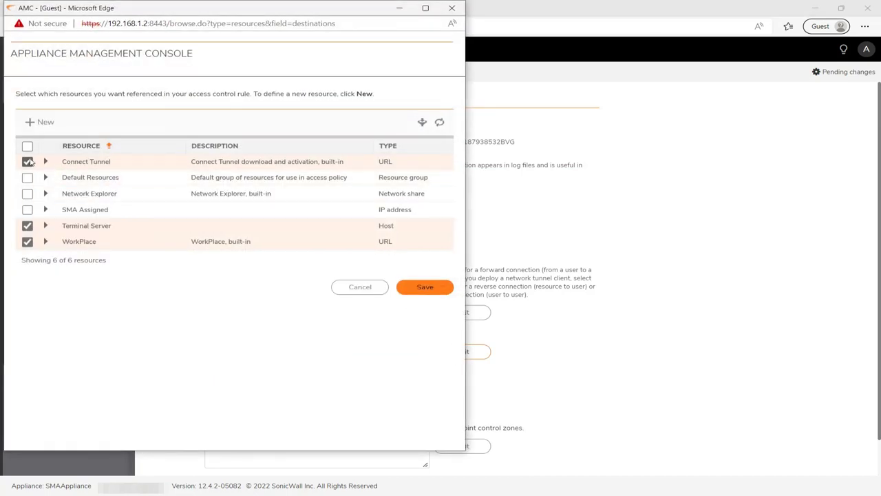
{"action": "left_click", "coordinate": [27, 161]}
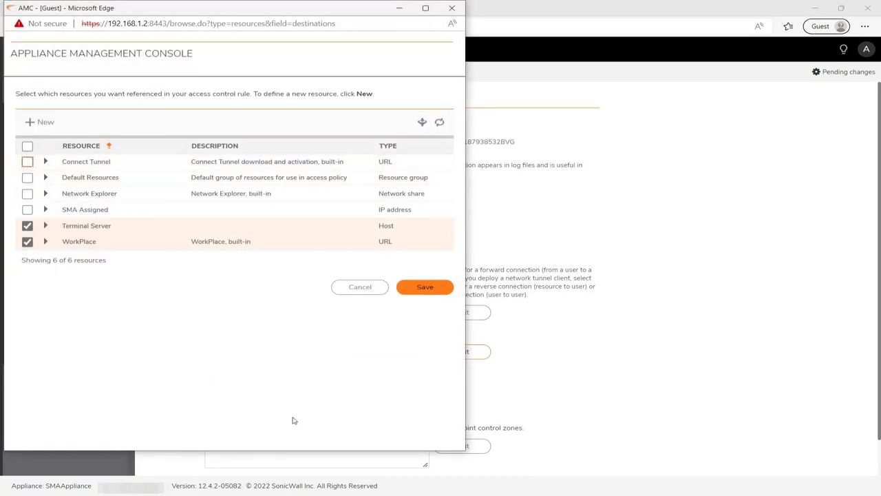
{"action": "left_click", "coordinate": [426, 287]}
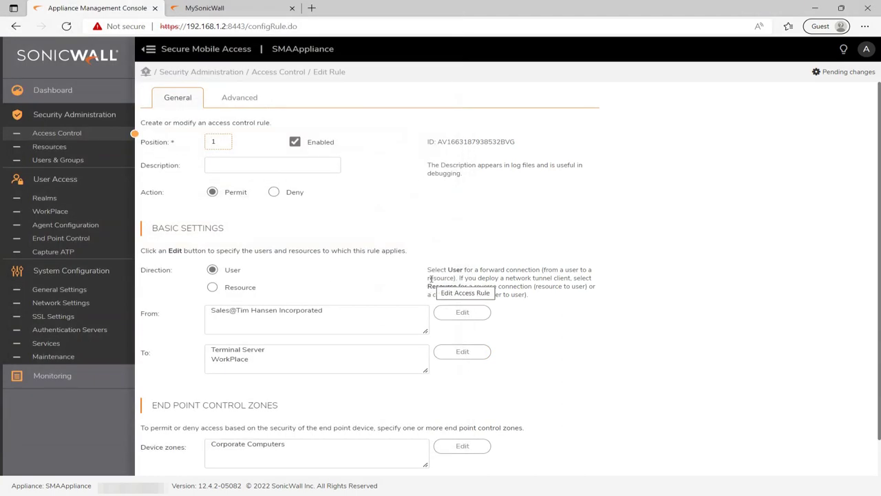
{"action": "scroll", "coordinate": [430, 278], "scroll_direction": "down", "scroll_amount": 2}
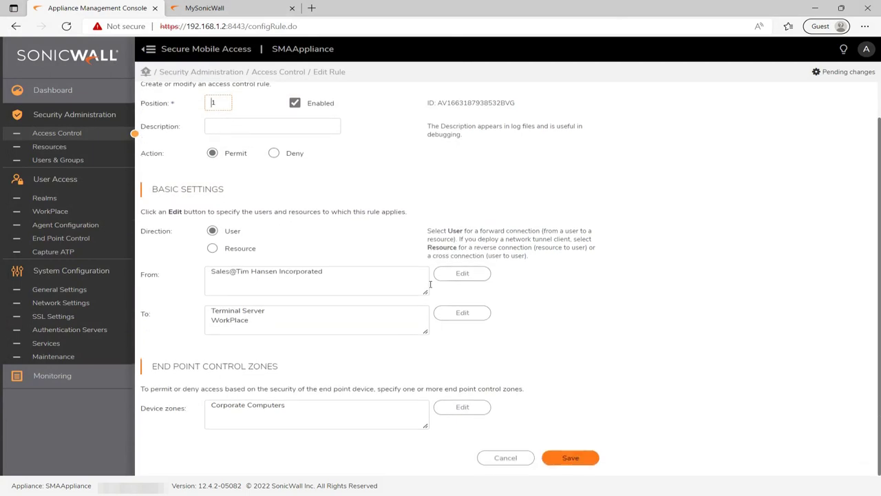
{"action": "left_click", "coordinate": [566, 458]}
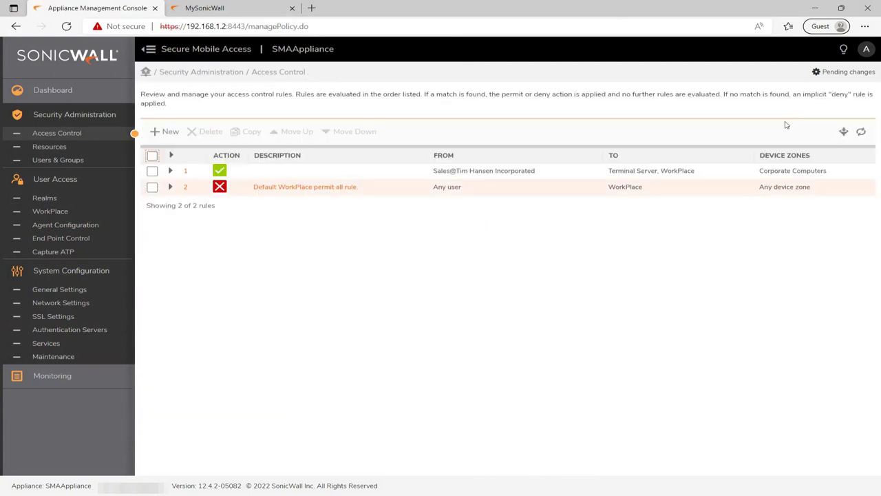
Apply the pending configuration changes and close the confirmation dialog.
{"action": "left_click", "coordinate": [848, 73]}
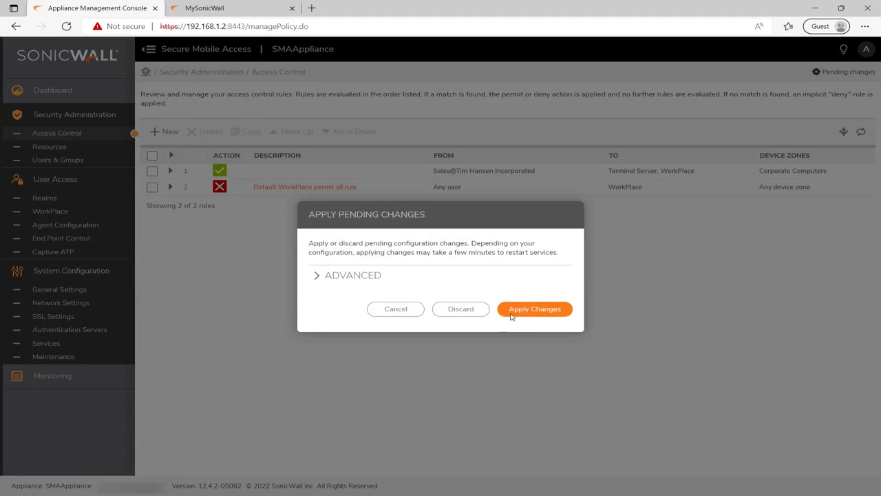
{"action": "left_click", "coordinate": [512, 310]}
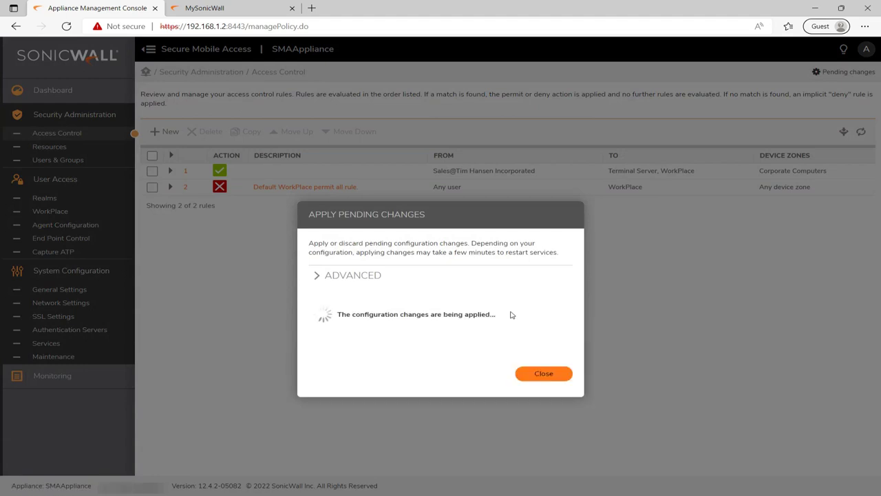
{"action": "left_click", "coordinate": [544, 351]}
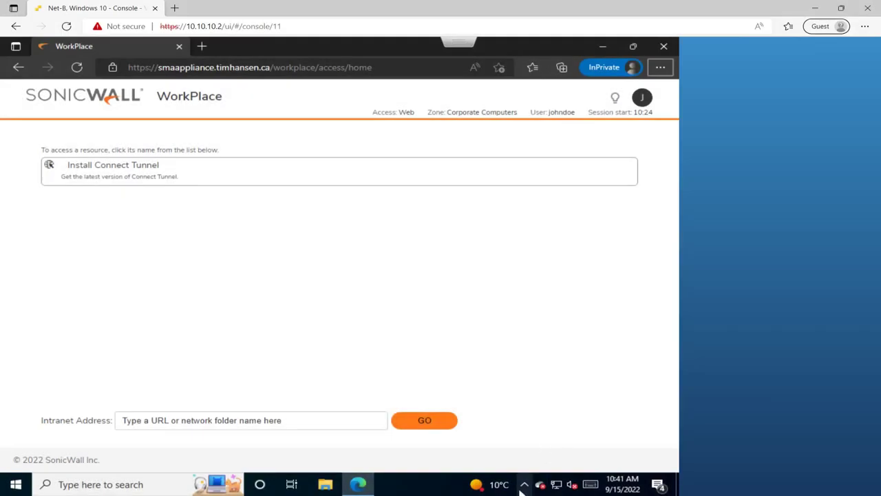
Disconnect and then reconnect Connect Tunnel from its system tray icon.
{"action": "left_click", "coordinate": [524, 484]}
{"action": "right_click", "coordinate": [525, 461]}
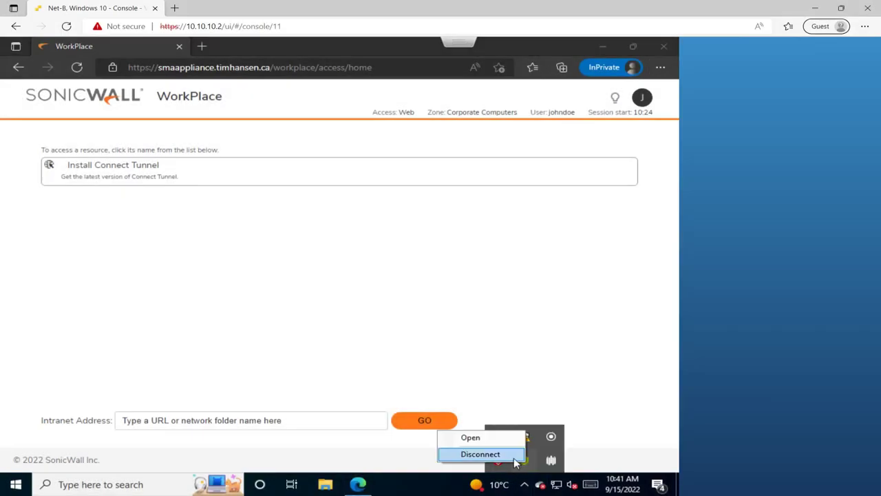
{"action": "left_click", "coordinate": [519, 455]}
{"action": "right_click", "coordinate": [526, 461]}
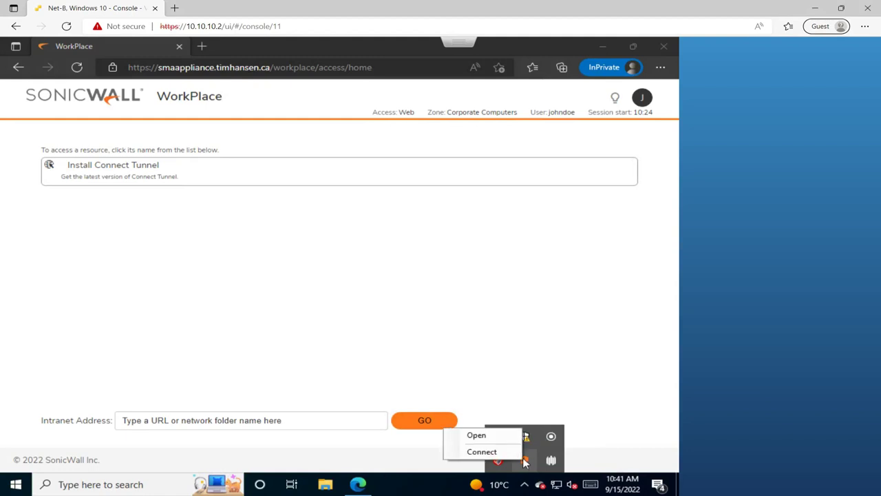
{"action": "left_click", "coordinate": [509, 450]}
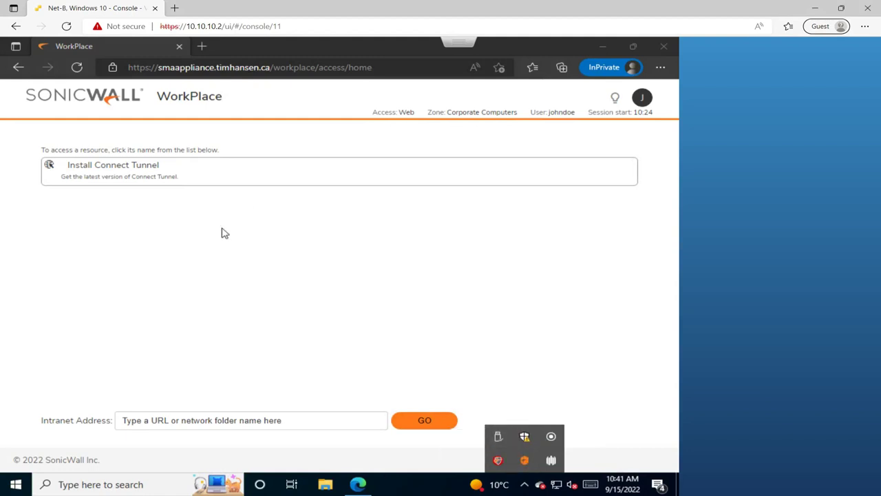
Sign in to Connect Tunnel with the account password, dismiss the disconnection notice and close its window.
{"action": "left_click", "coordinate": [308, 277]}
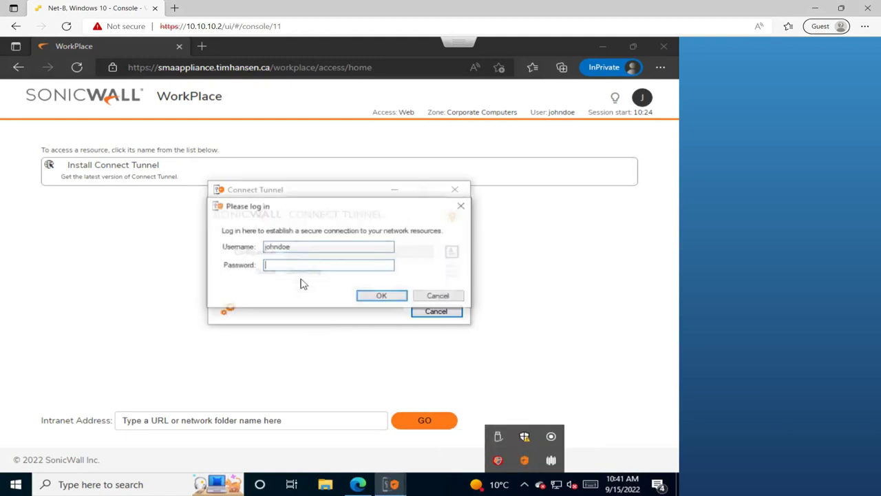
{"action": "type", "text": "••••••••••••"}
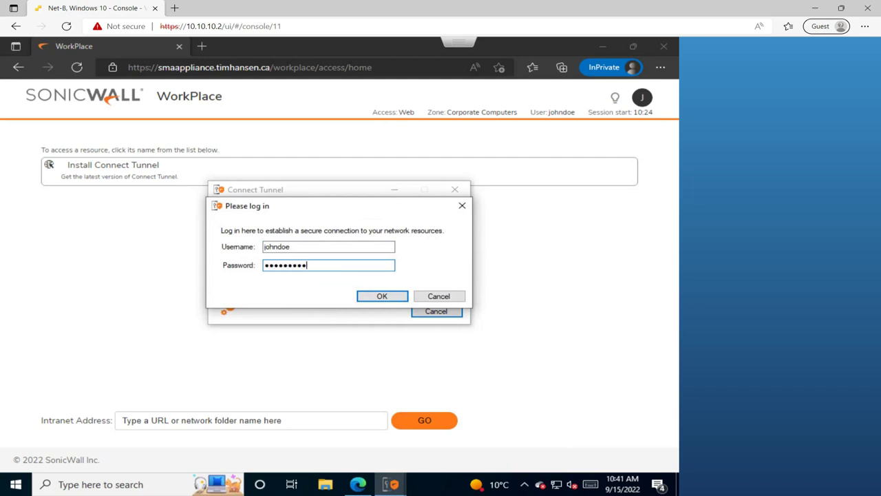
{"action": "key", "text": "Return"}
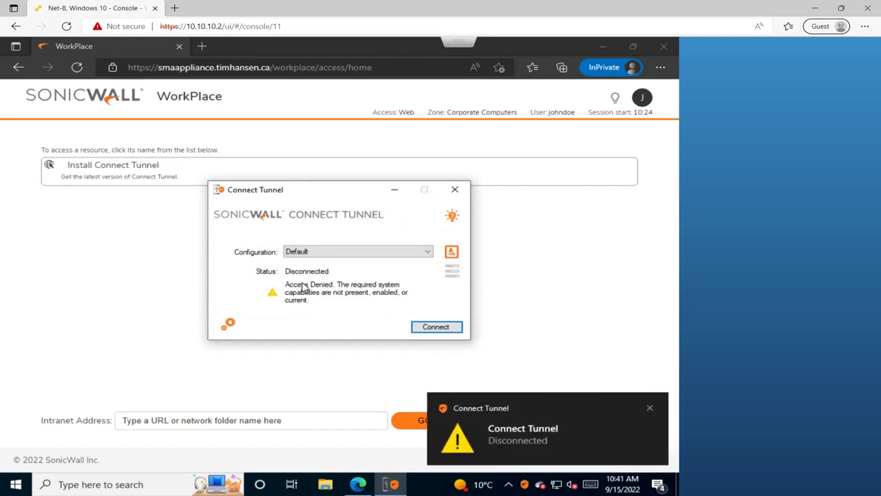
{"action": "left_click", "coordinate": [649, 408]}
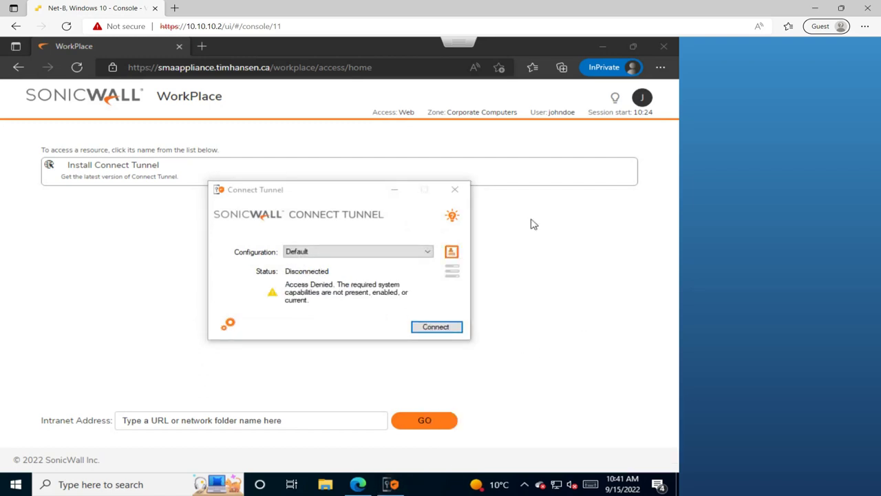
{"action": "left_click", "coordinate": [454, 189]}
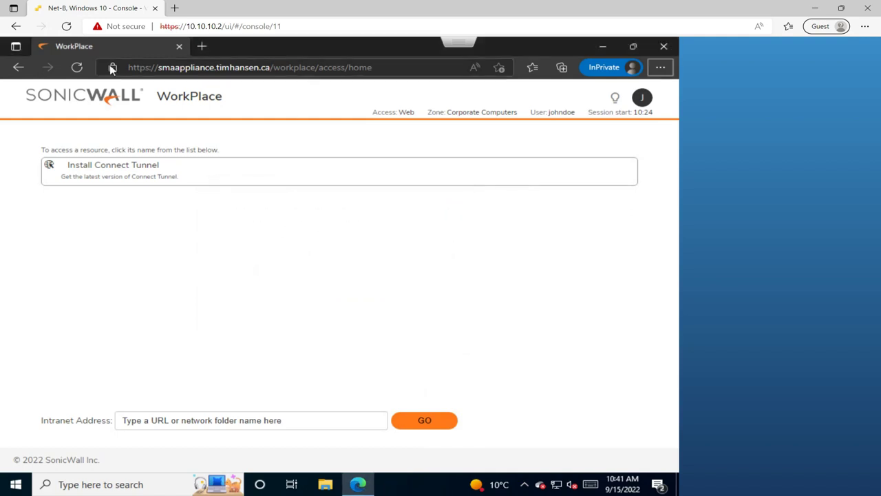
Reload WorkPlace at the bare portal host address and accept the usage terms.
{"action": "left_click", "coordinate": [77, 67]}
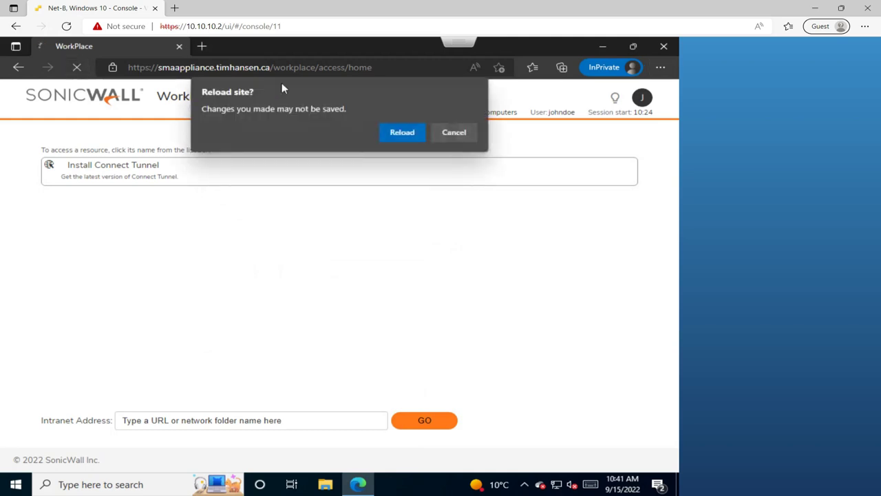
{"action": "left_click", "coordinate": [419, 137]}
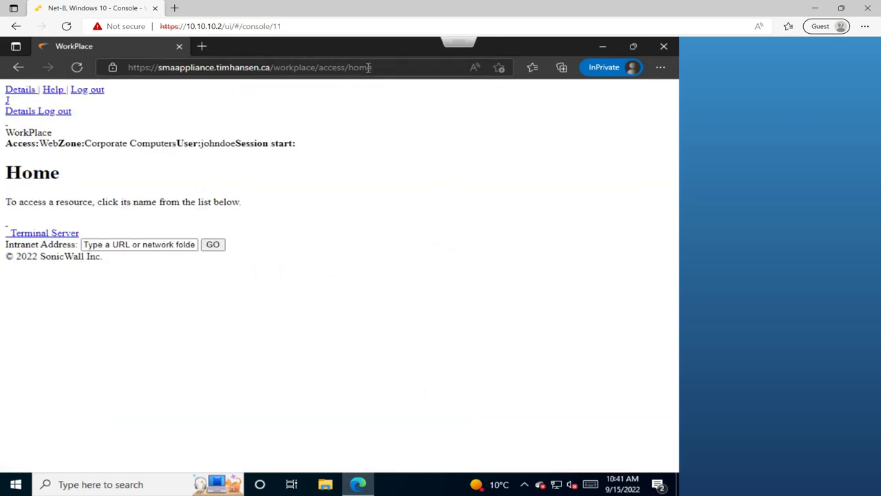
{"action": "left_click_drag", "start_coordinate": [368, 67], "coordinate": [277, 68]}
{"action": "key", "text": "BackSpace"}
{"action": "key", "text": "BackSpace"}
{"action": "key", "text": "BackSpace"}
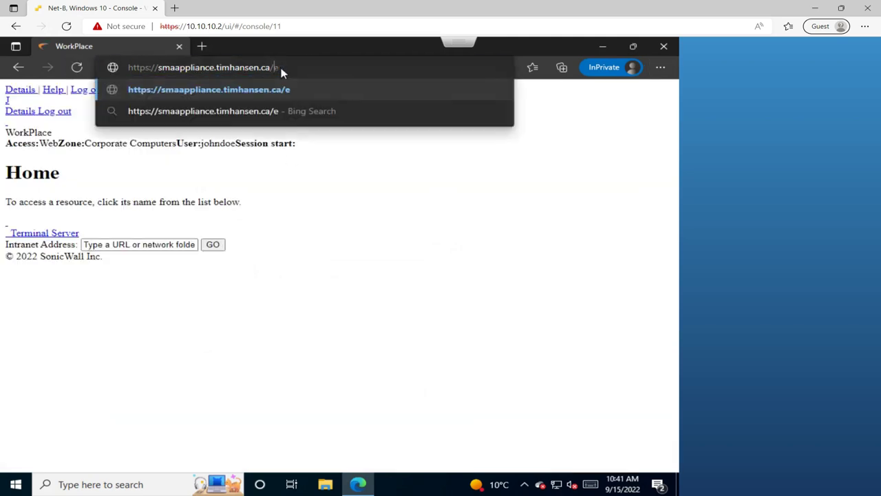
{"action": "key", "text": "Return"}
{"action": "left_click", "coordinate": [69, 311]}
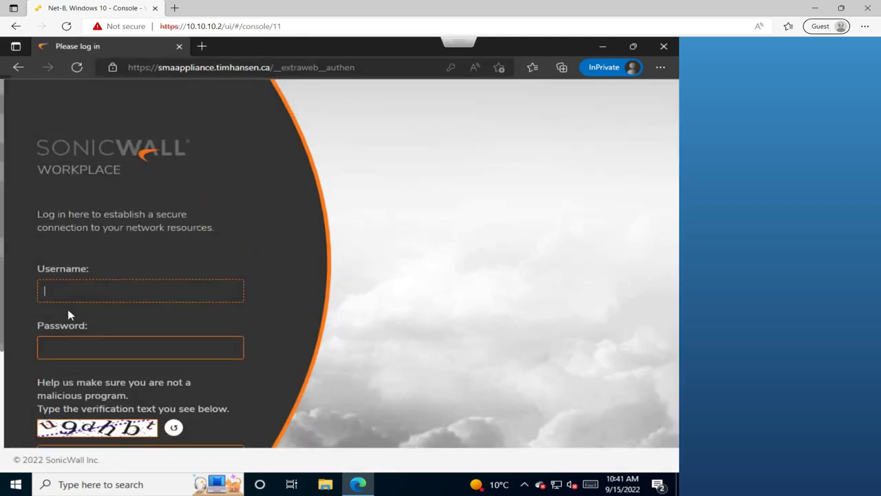
Log in using the saved username and password plus the captcha verification text.
{"action": "type", "text": "john"}
{"action": "key", "text": "Down"}
{"action": "key", "text": "Return"}
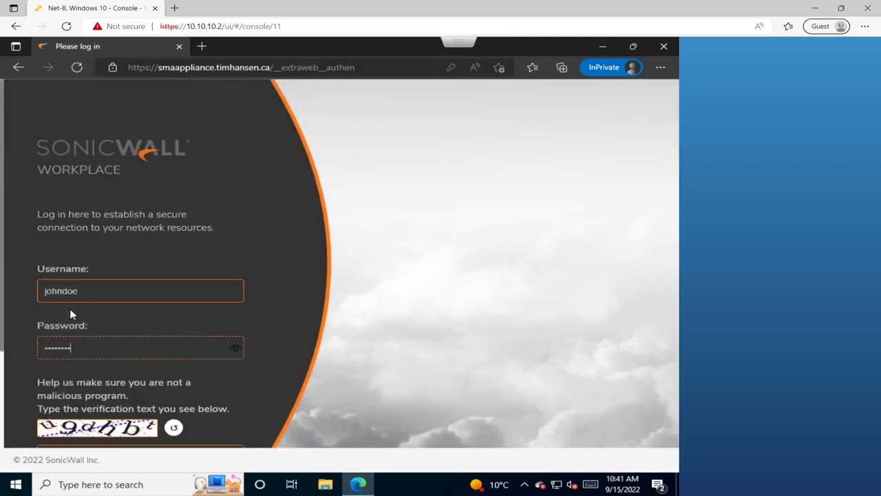
{"action": "key", "text": "Tab"}
{"action": "type", "text": "u9dhbt"}
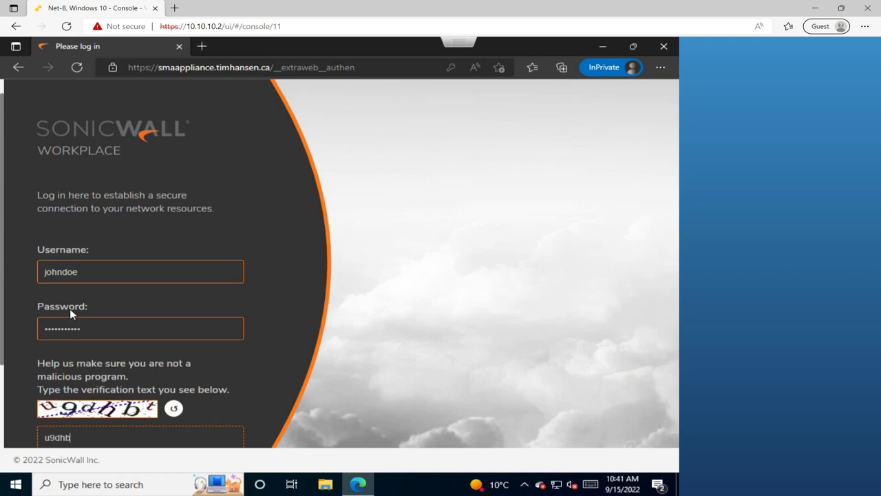
{"action": "key", "text": "Return"}
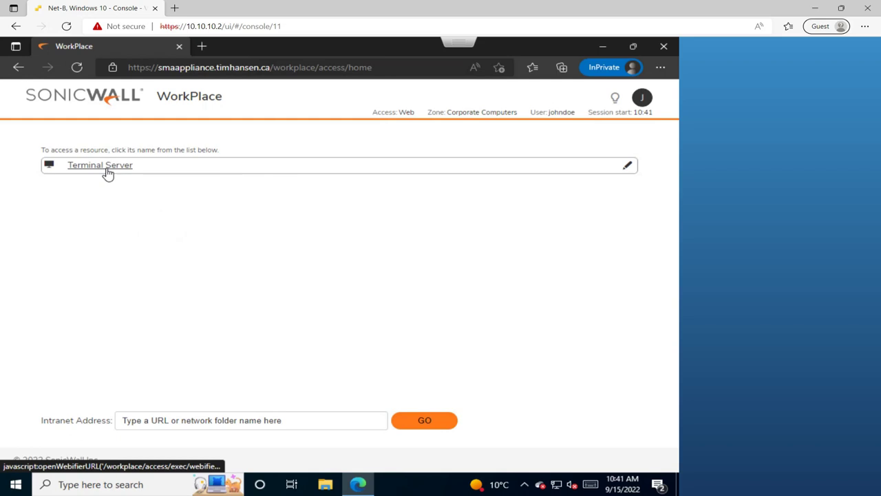
Launch the Terminal Server resource from WorkPlace and accept its certificate warning.
{"action": "left_click", "coordinate": [107, 168]}
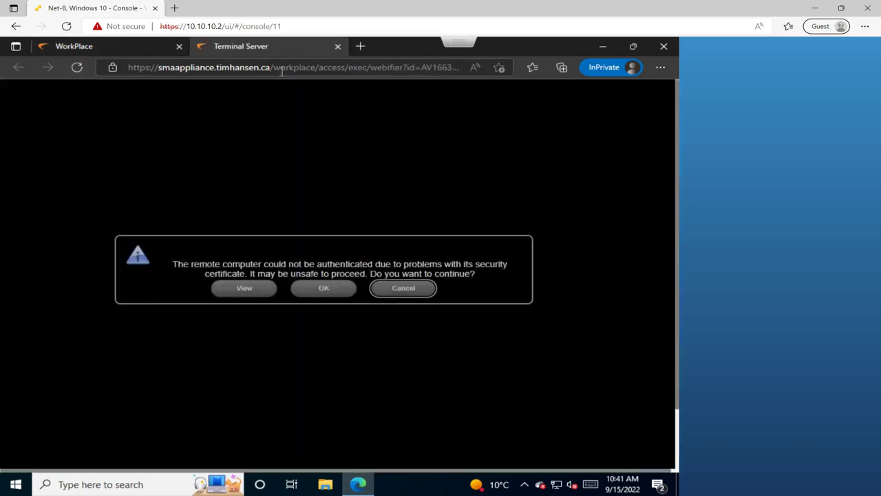
{"action": "left_click", "coordinate": [321, 288]}
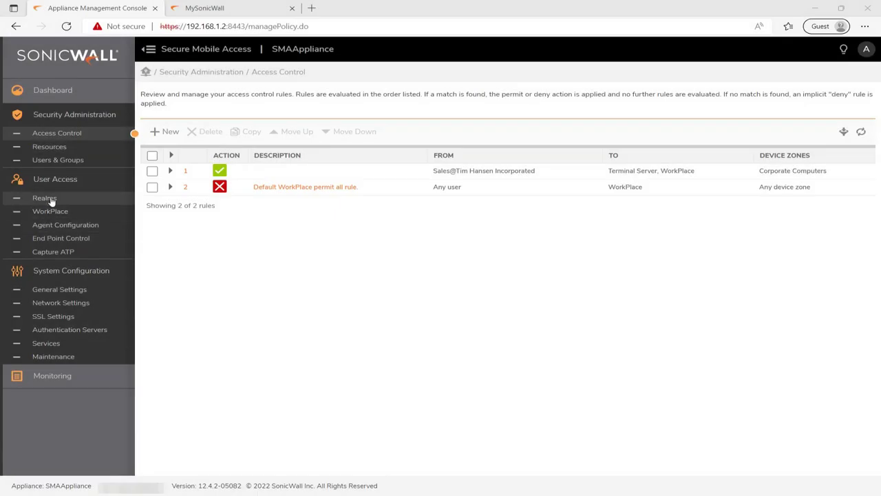
Enable the OnDemand network tunnel client in the Sales Employees community and save it.
{"action": "left_click", "coordinate": [44, 198]}
{"action": "left_click", "coordinate": [206, 236]}
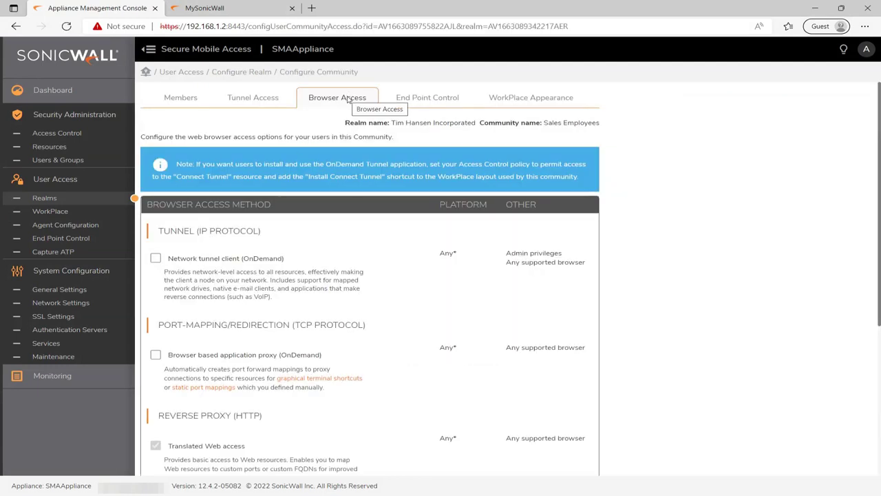
{"action": "scroll", "coordinate": [248, 257], "scroll_direction": "down", "scroll_amount": 1}
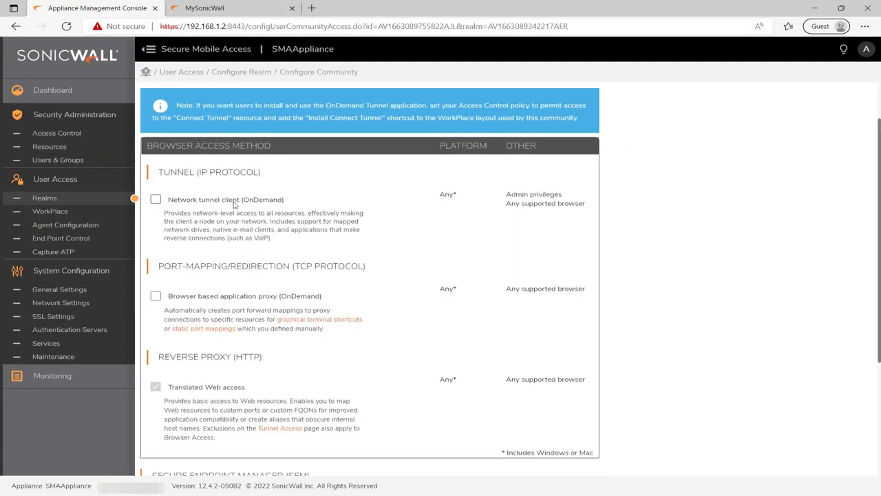
{"action": "left_click", "coordinate": [155, 200]}
{"action": "scroll", "coordinate": [429, 307], "scroll_direction": "down", "scroll_amount": 3}
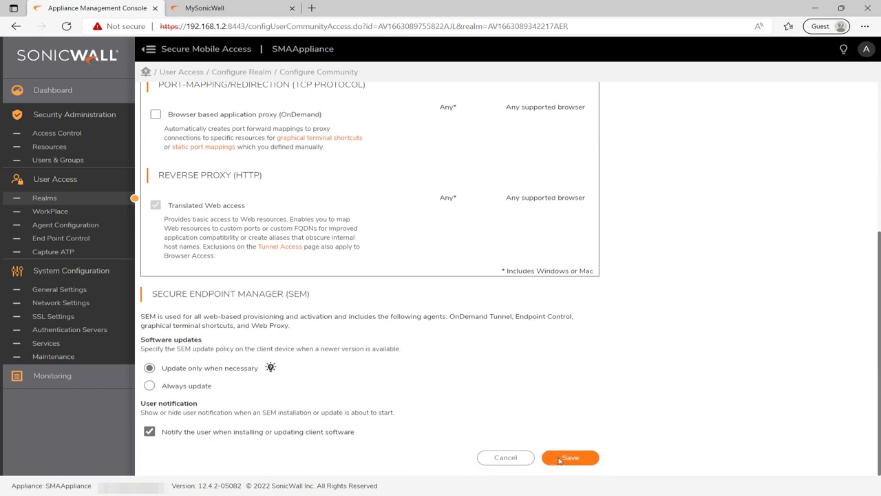
{"action": "left_click", "coordinate": [563, 457]}
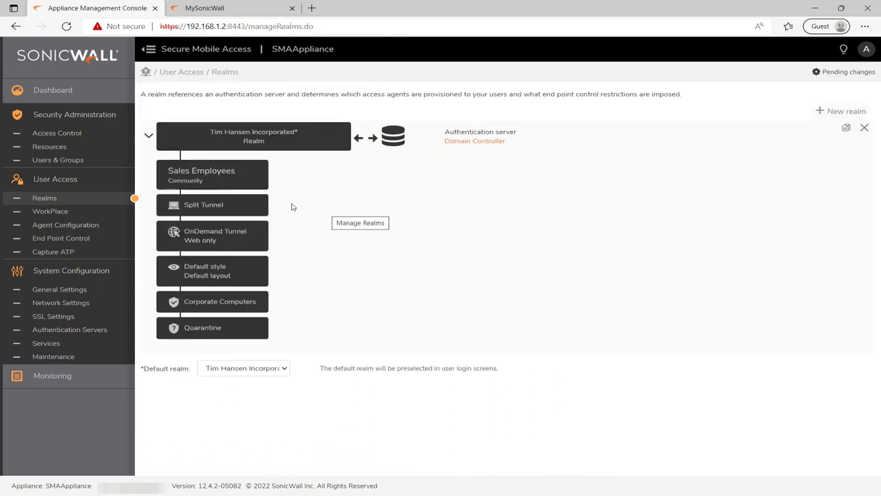
Add Connect Tunnel back to access rule 1's destination resources and save the rule.
{"action": "left_click", "coordinate": [87, 138]}
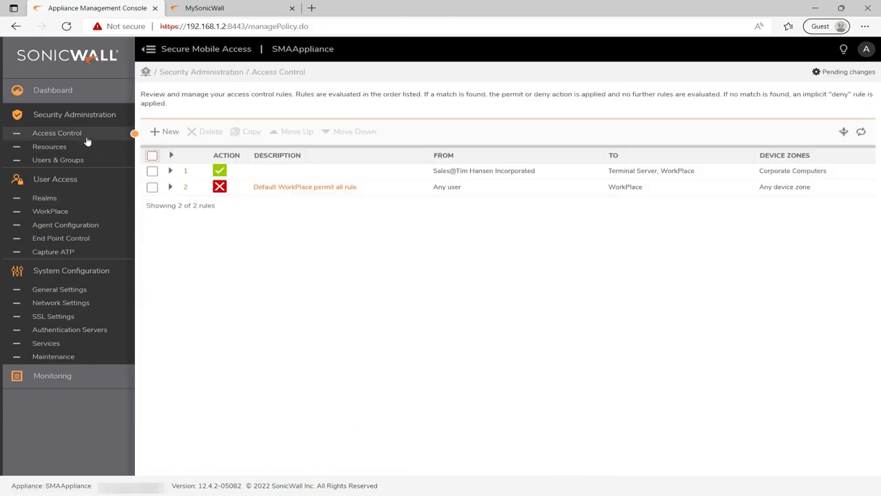
{"action": "left_click", "coordinate": [187, 172]}
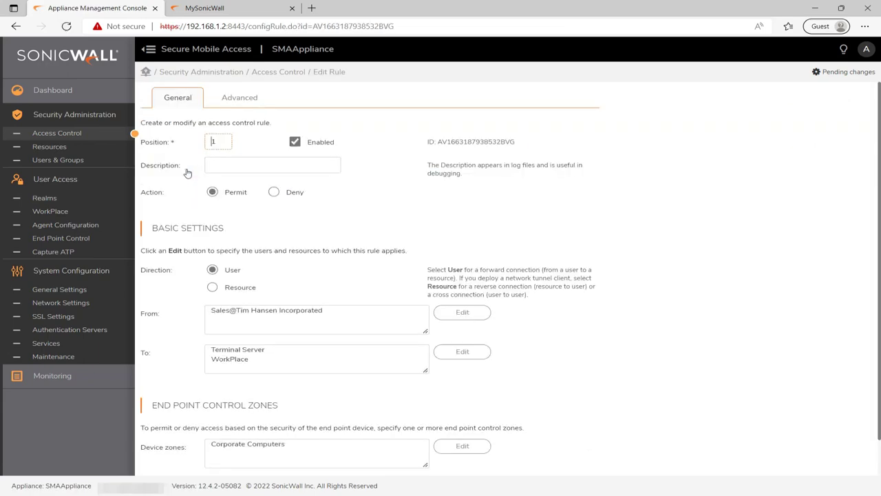
{"action": "scroll", "coordinate": [396, 320], "scroll_direction": "down", "scroll_amount": 1}
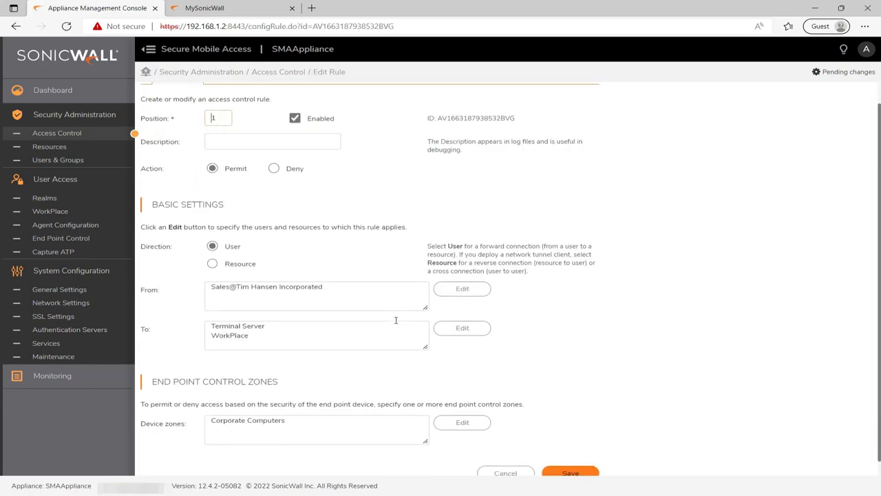
{"action": "left_click", "coordinate": [466, 319]}
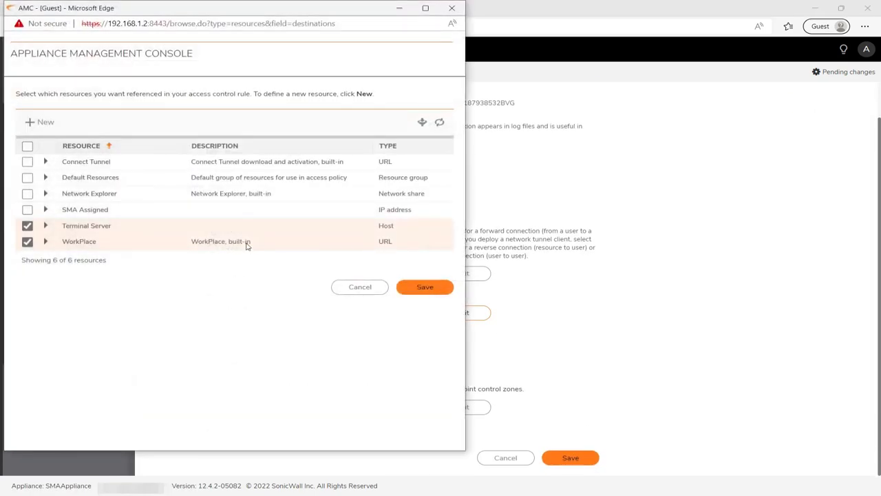
{"action": "left_click", "coordinate": [27, 161]}
{"action": "left_click", "coordinate": [425, 287]}
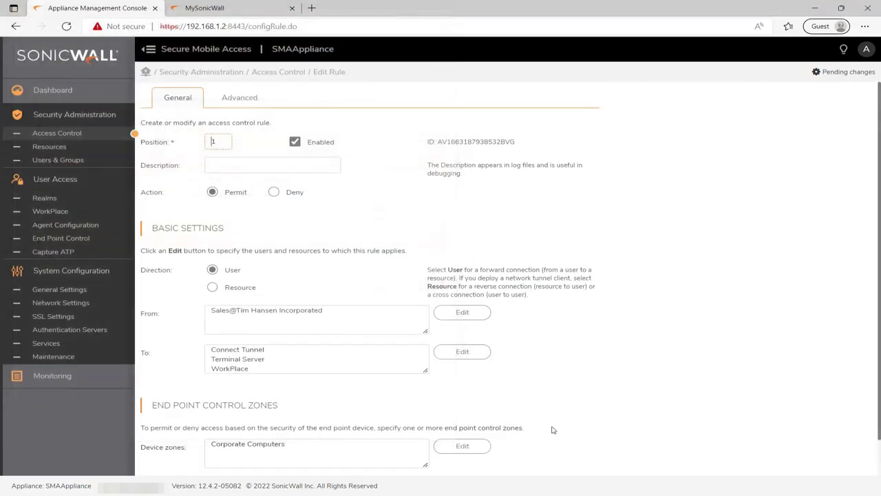
{"action": "scroll", "coordinate": [551, 427], "scroll_direction": "down", "scroll_amount": 1}
{"action": "left_click", "coordinate": [571, 459]}
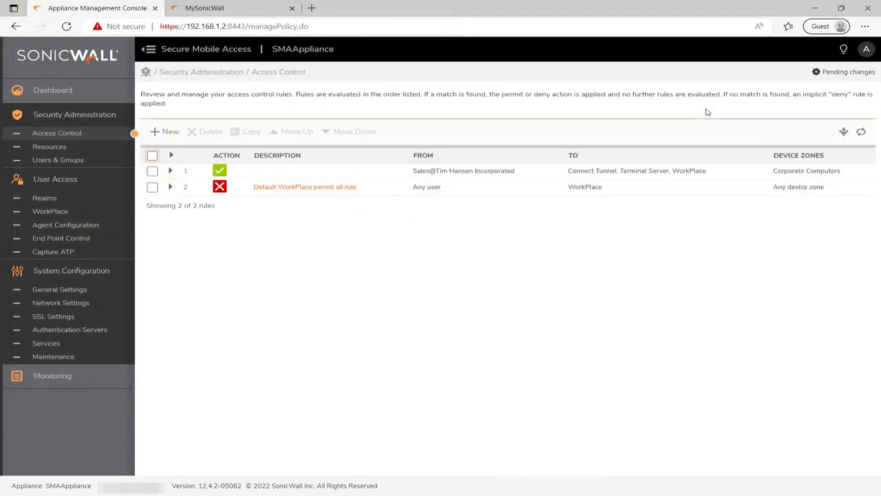
Apply the pending configuration changes and dismiss the confirmation.
{"action": "left_click", "coordinate": [837, 73]}
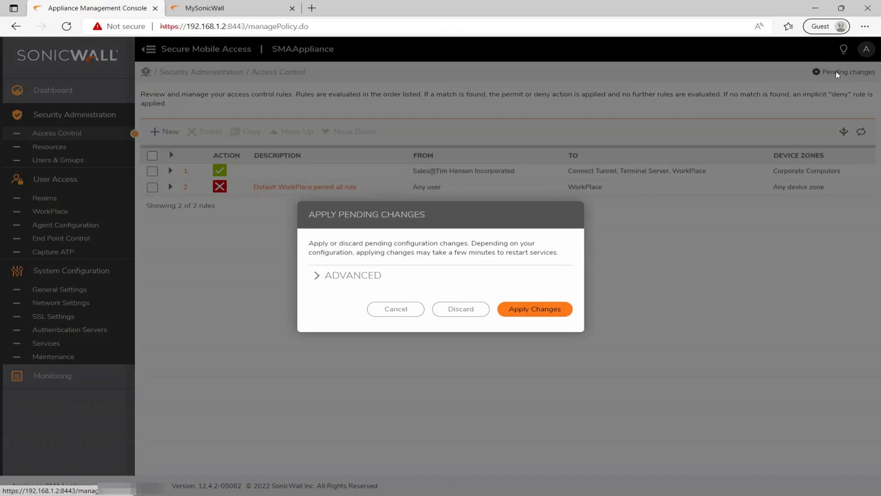
{"action": "left_click", "coordinate": [539, 310]}
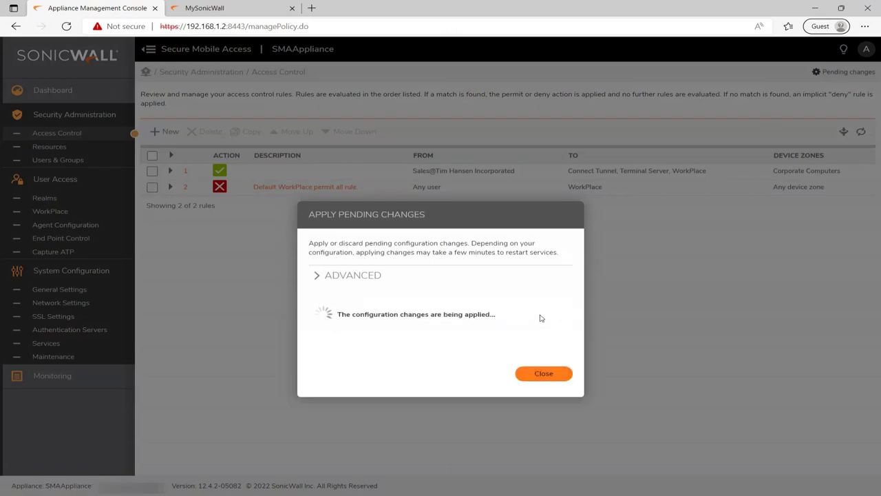
{"action": "left_click", "coordinate": [543, 373]}
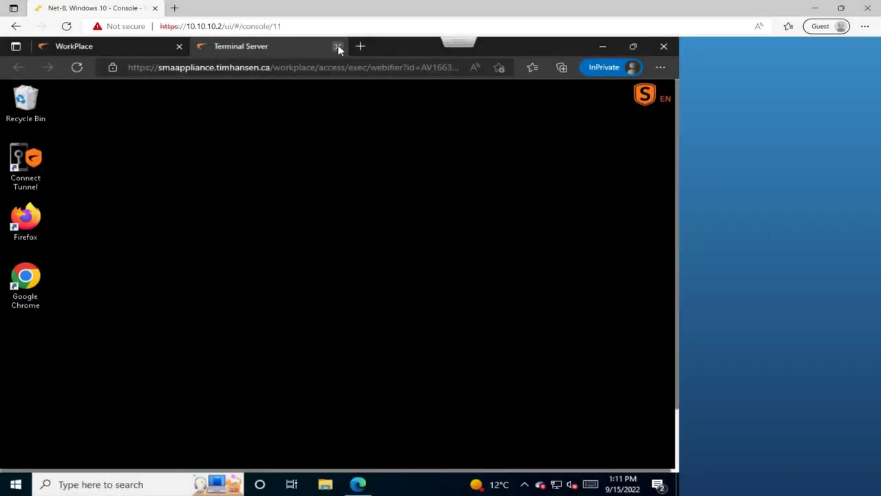
Close the Terminal Server tab, reload WorkPlace at the bare portal host, and accept the terms.
{"action": "left_click", "coordinate": [338, 46]}
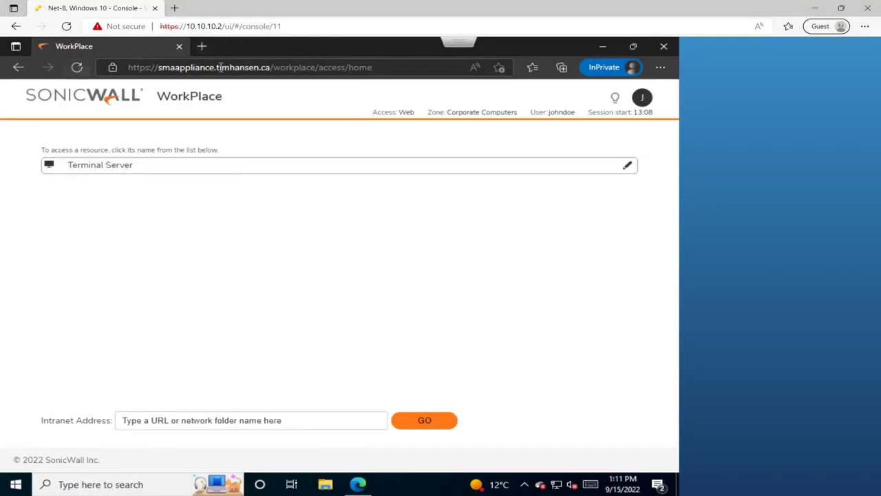
{"action": "left_click", "coordinate": [76, 67]}
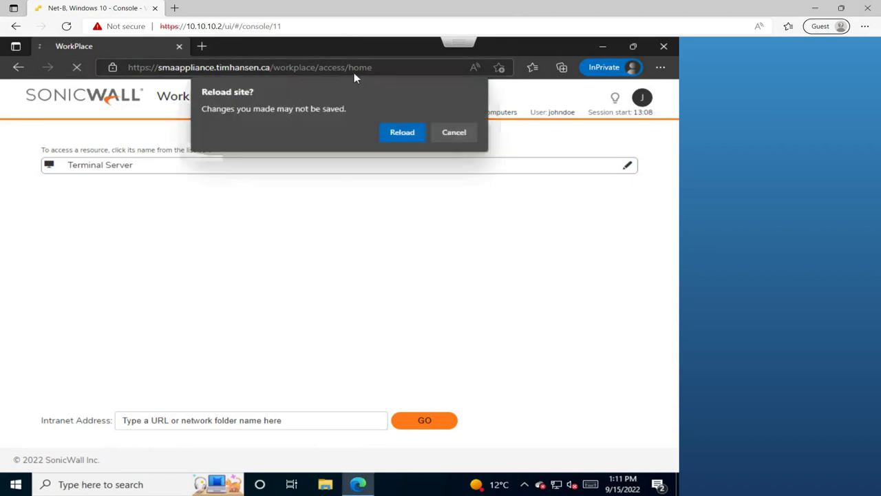
{"action": "left_click", "coordinate": [411, 132]}
{"action": "left_click_drag", "start_coordinate": [372, 67], "coordinate": [273, 68]}
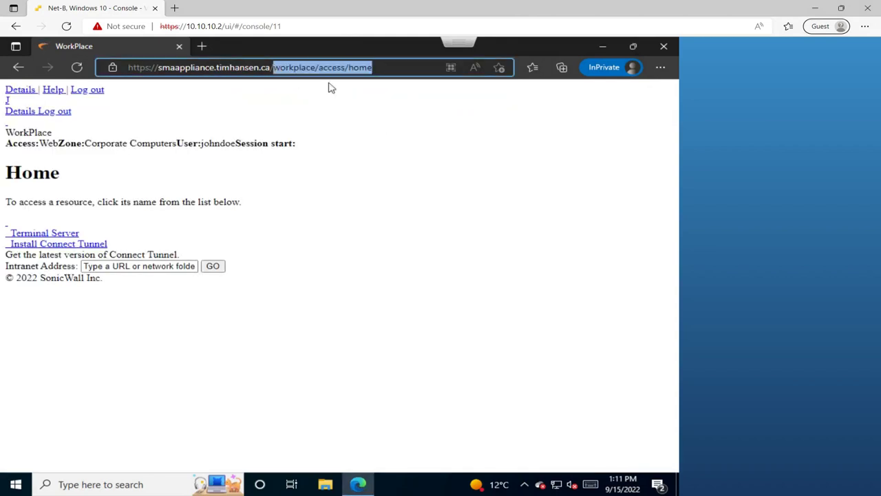
{"action": "key", "text": "BackSpace"}
{"action": "key", "text": "Return"}
{"action": "left_click", "coordinate": [45, 307]}
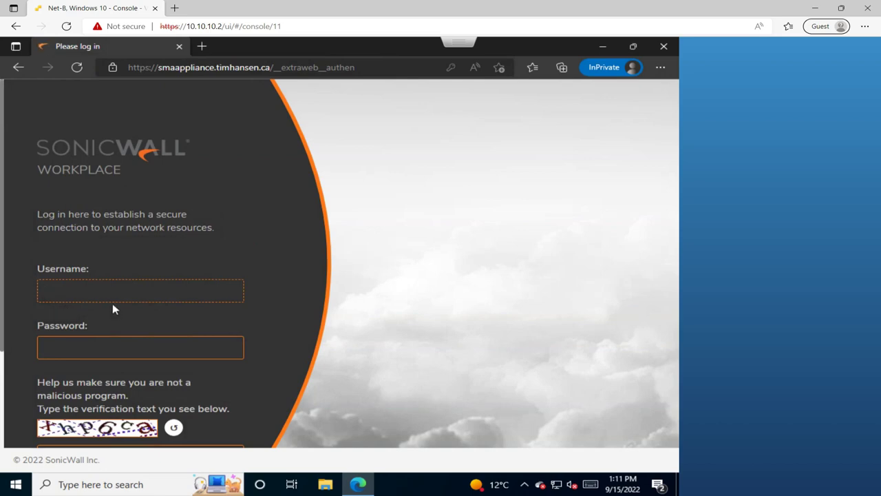
Log in with the username, password and captcha verification text.
{"action": "type", "text": "johndoe"}
{"action": "key", "text": "Tab"}
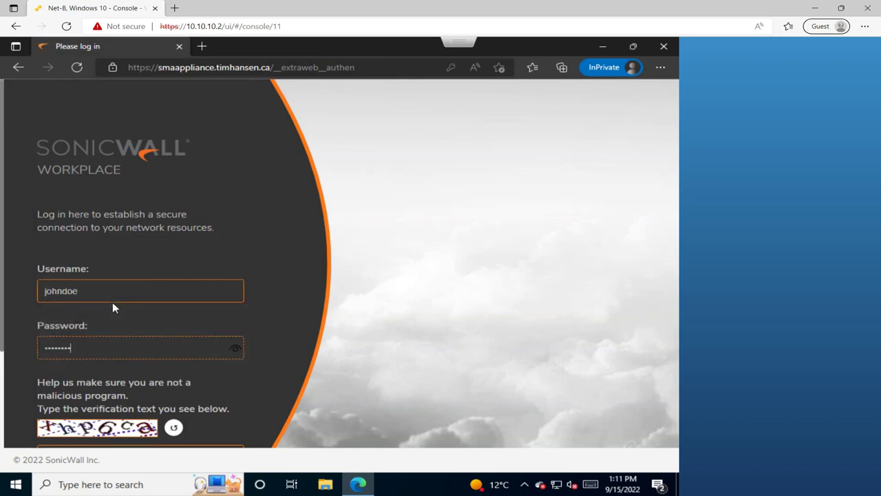
{"action": "key", "text": "Tab"}
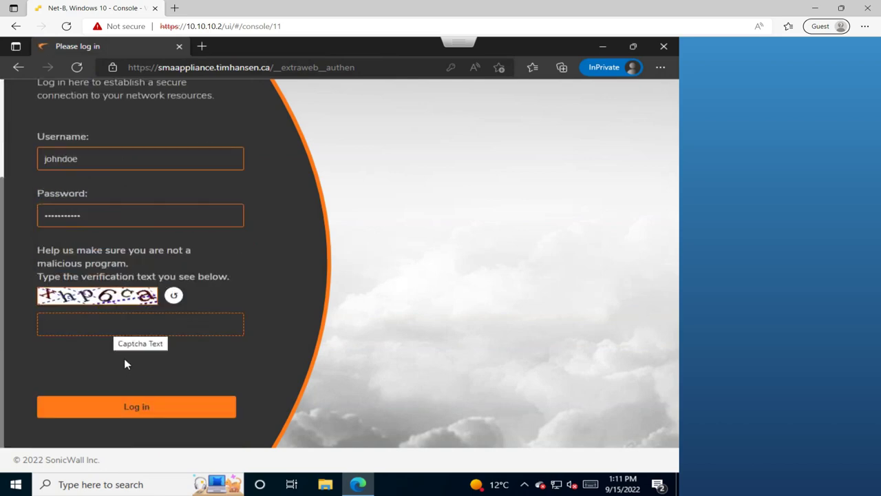
{"action": "type", "text": "xhp6ca"}
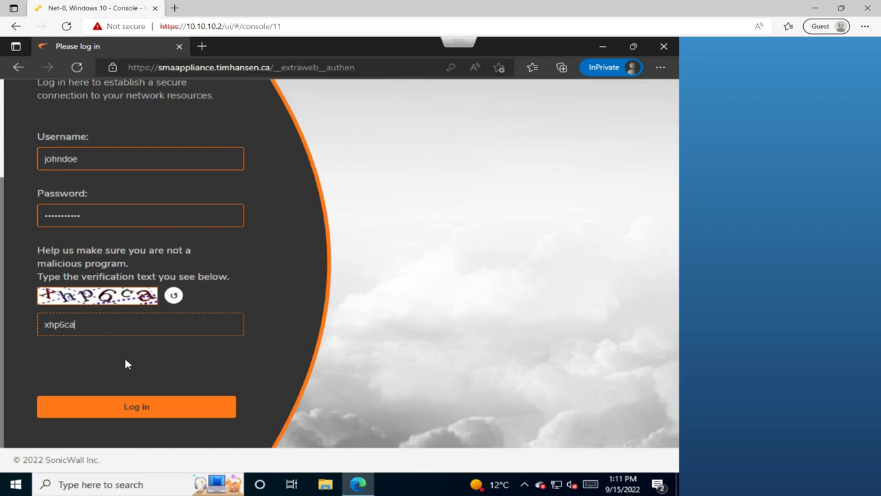
{"action": "key", "text": "Return"}
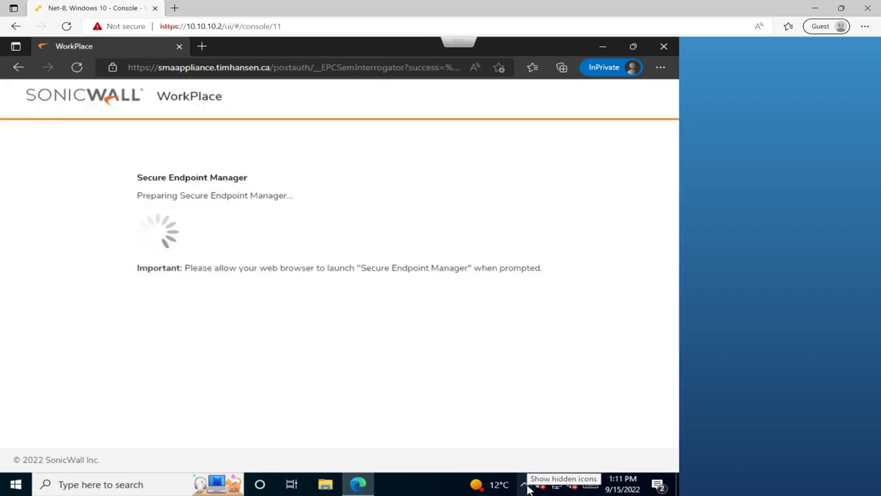
{"action": "left_click", "coordinate": [526, 484]}
{"action": "left_click", "coordinate": [501, 372]}
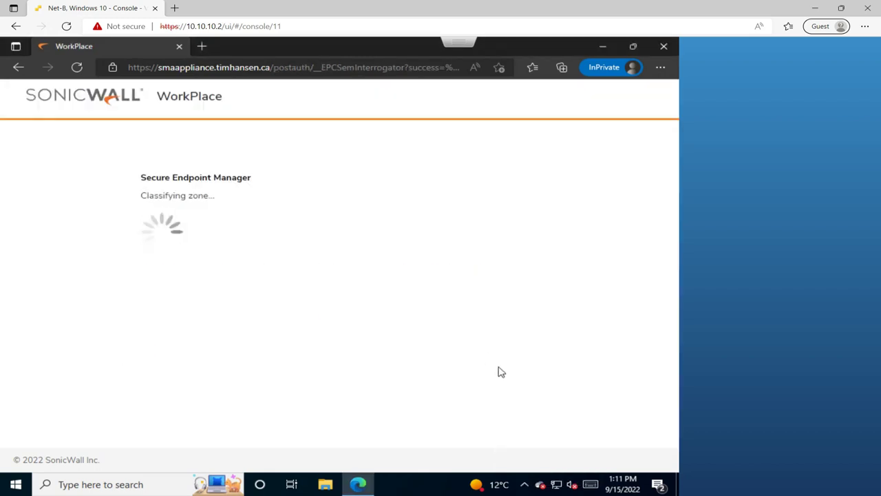